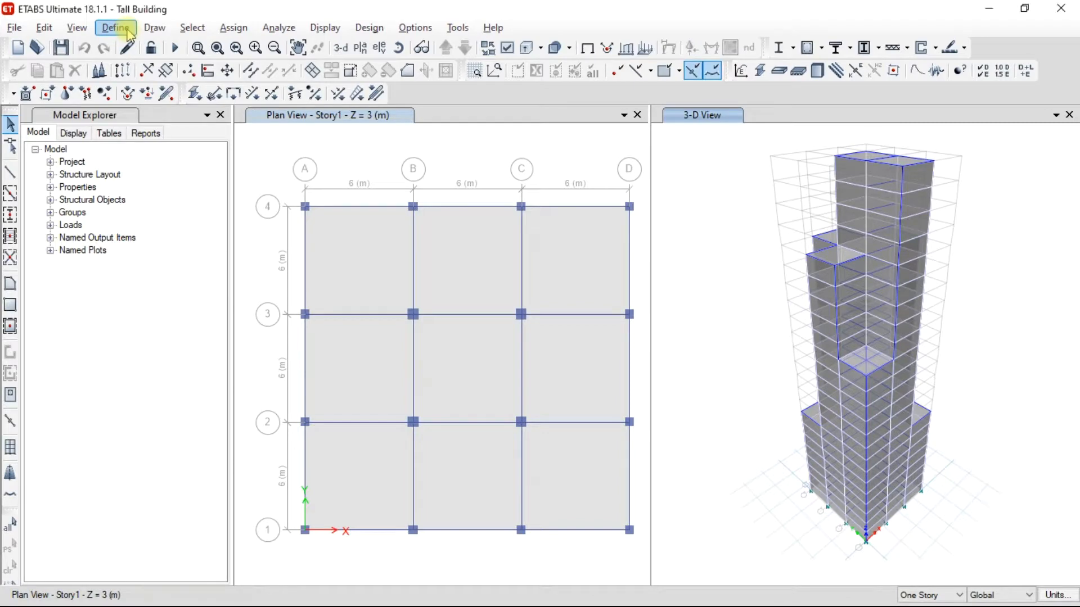
Add a load pattern named Seismic of type Seismic with IS 1893:2016 as its auto lateral load.
click(128, 31)
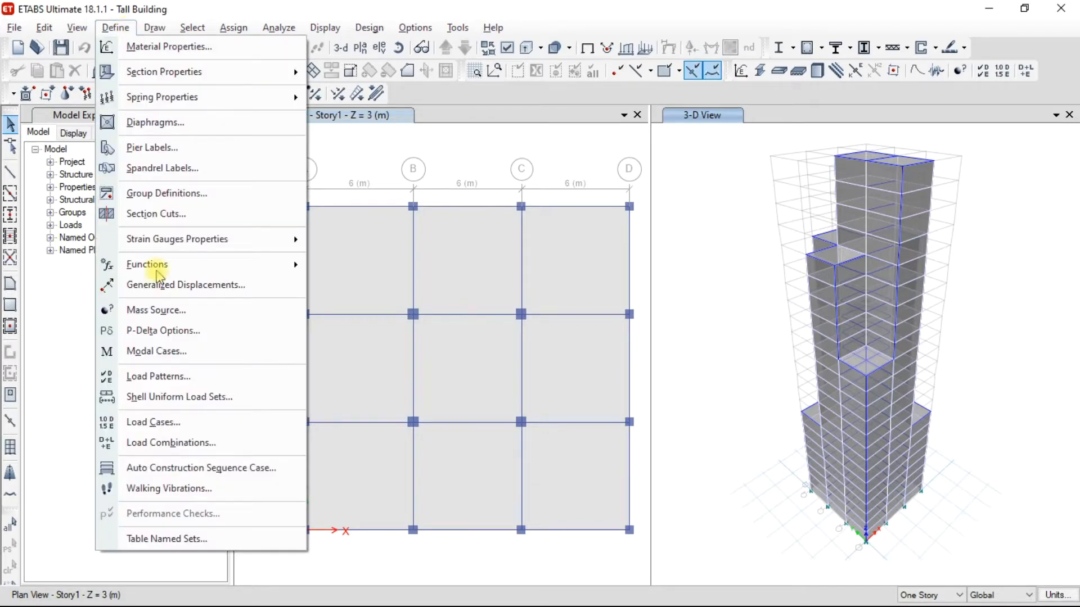
click(158, 377)
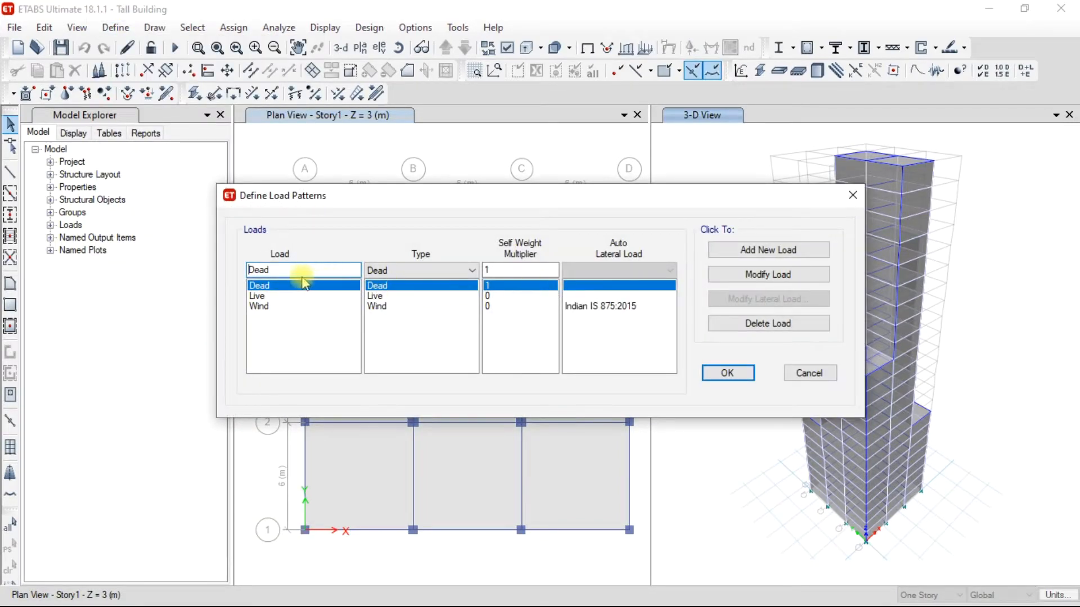
drag(281, 271, 239, 267)
text(Seis)
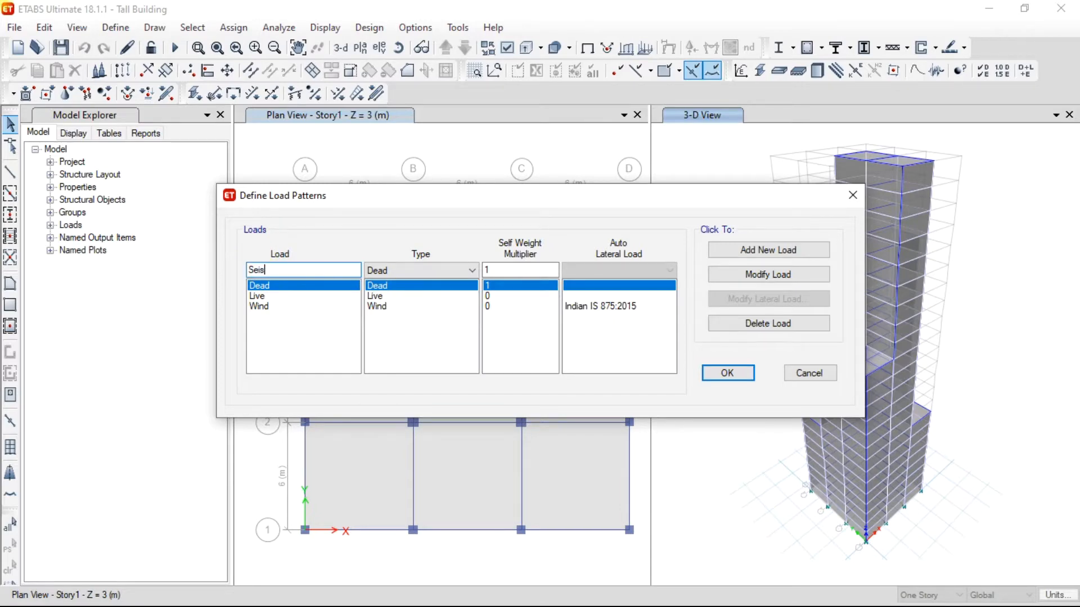
text(mic)
key(Tab)
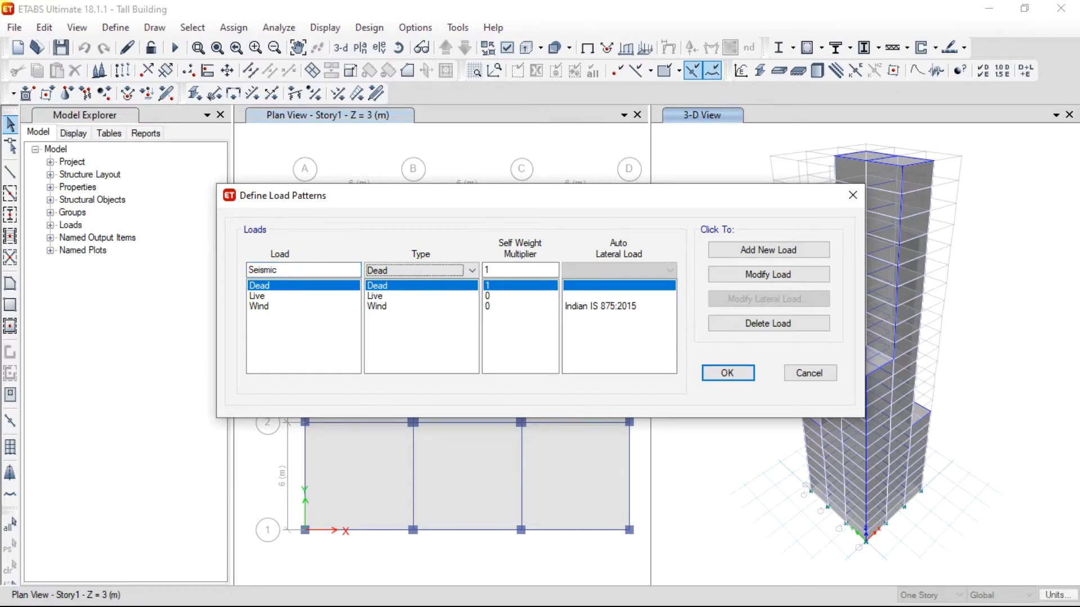
click(383, 270)
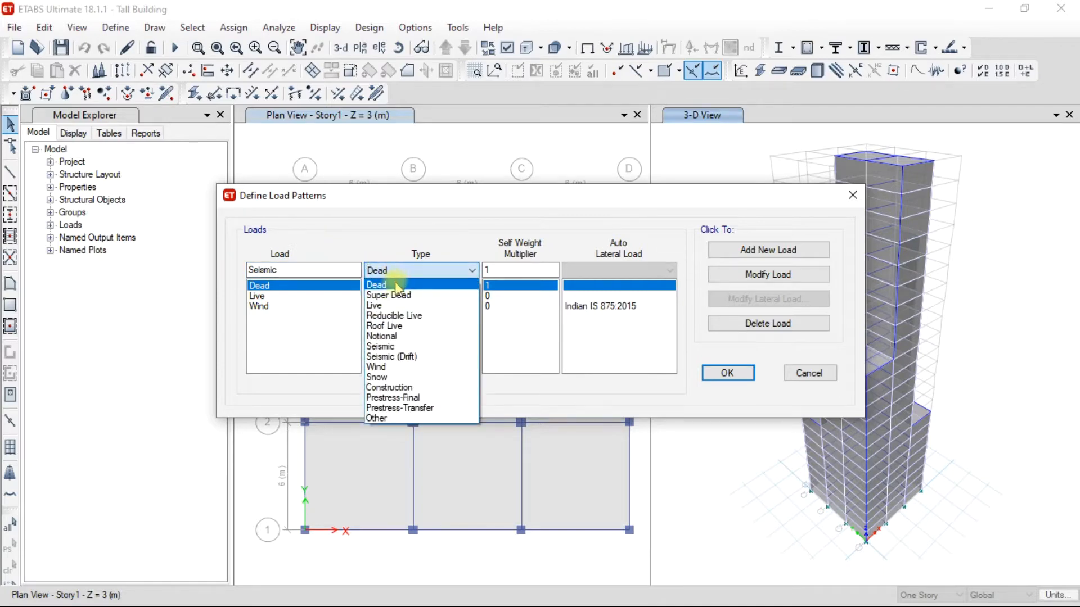
click(400, 347)
click(618, 271)
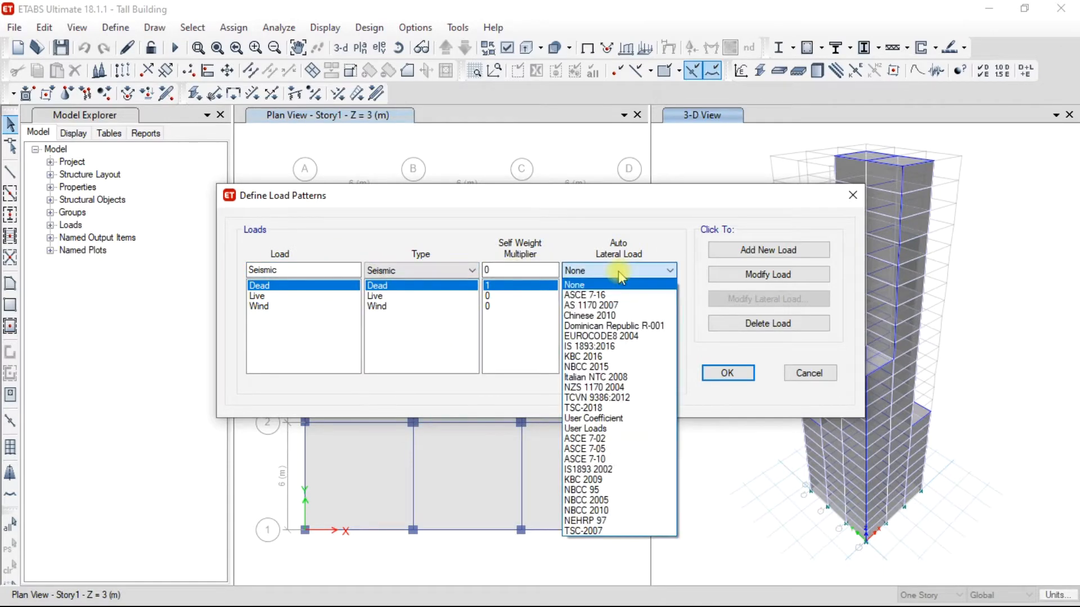
click(618, 347)
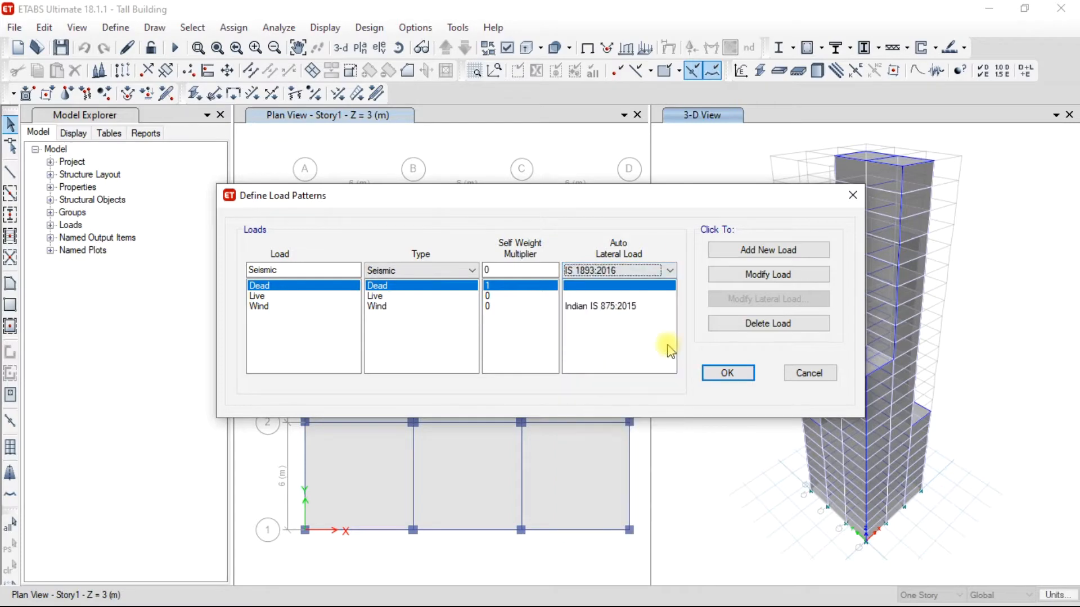
click(771, 251)
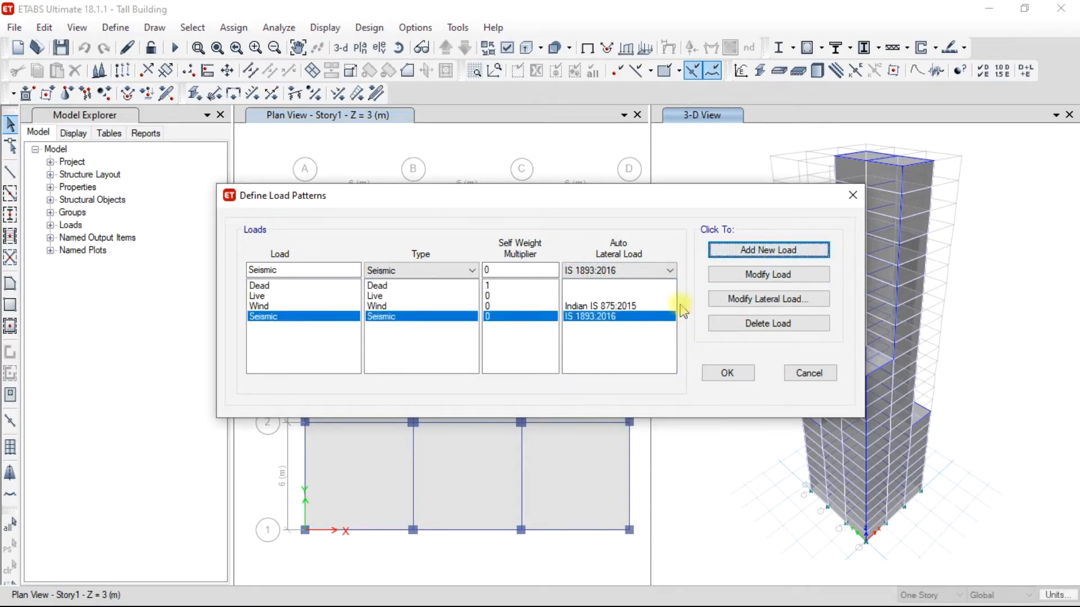
In the Seismic pattern's lateral load settings, disable all X and Y eccentricity directions, leaving only X Dir and Y Dir active.
click(572, 319)
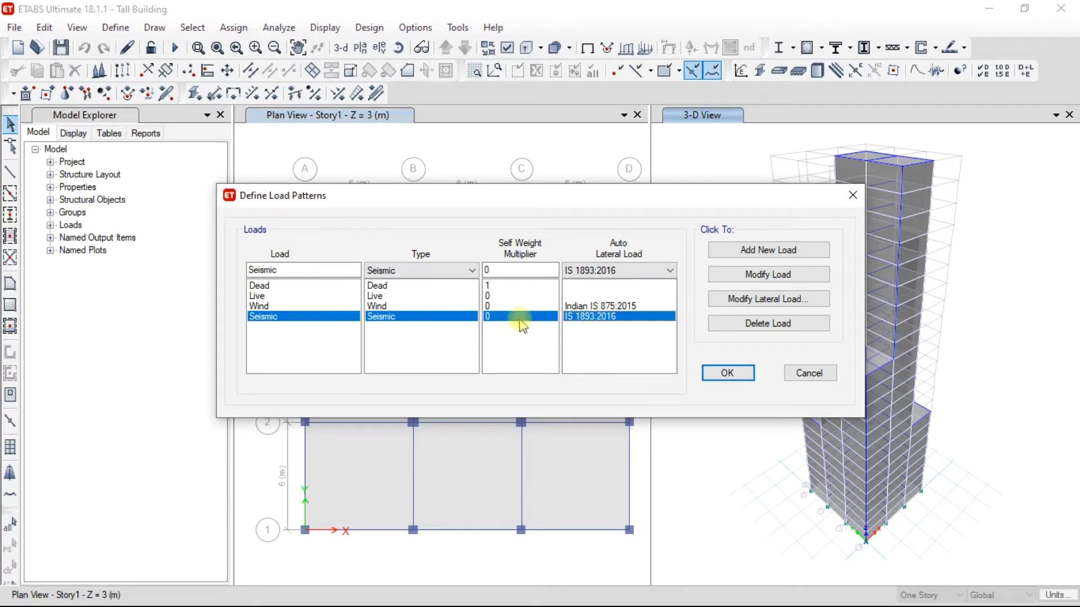
click(779, 303)
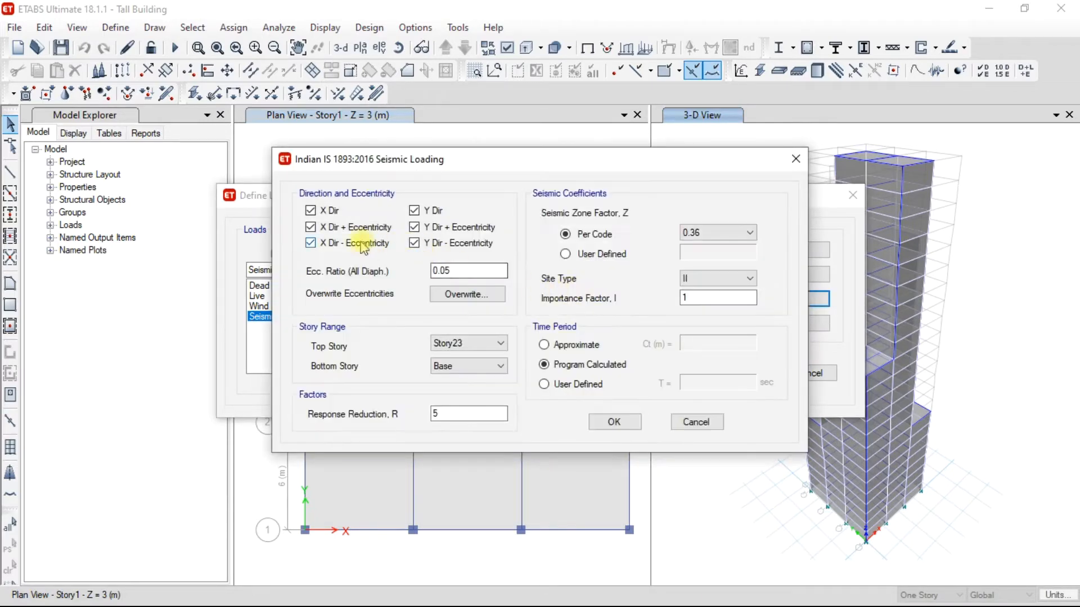
click(331, 230)
click(416, 228)
click(415, 243)
click(314, 244)
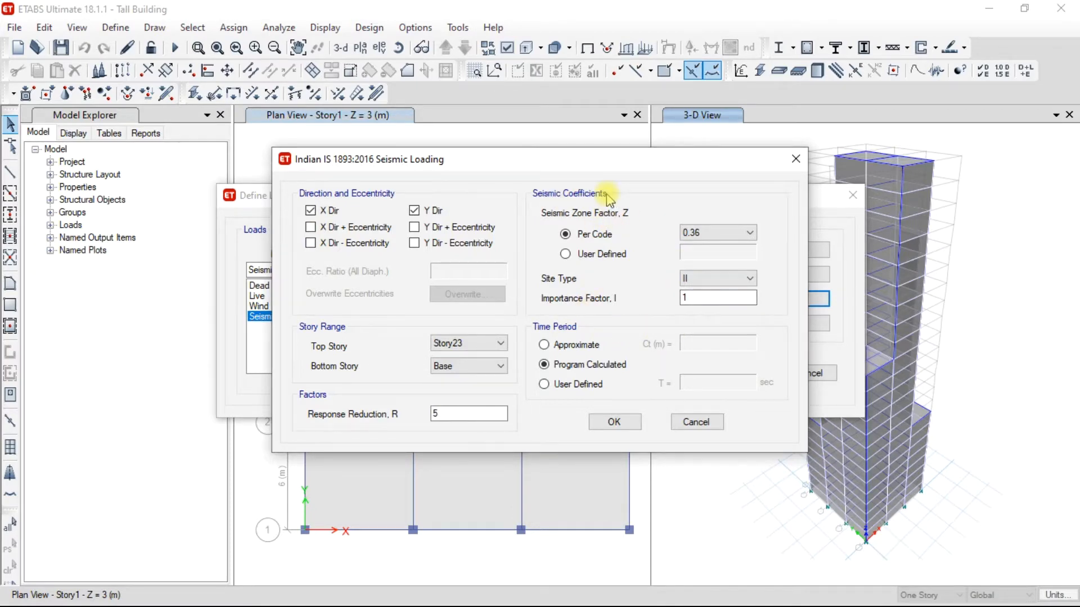
Switch to the IS 1893 Part 1 - 2016 PDF in Foxit Reader and examine the seismic zone map and Table 3 zone factors.
key(XF86MonBrightnessUp)
key(XF86MonBrightnessUp)
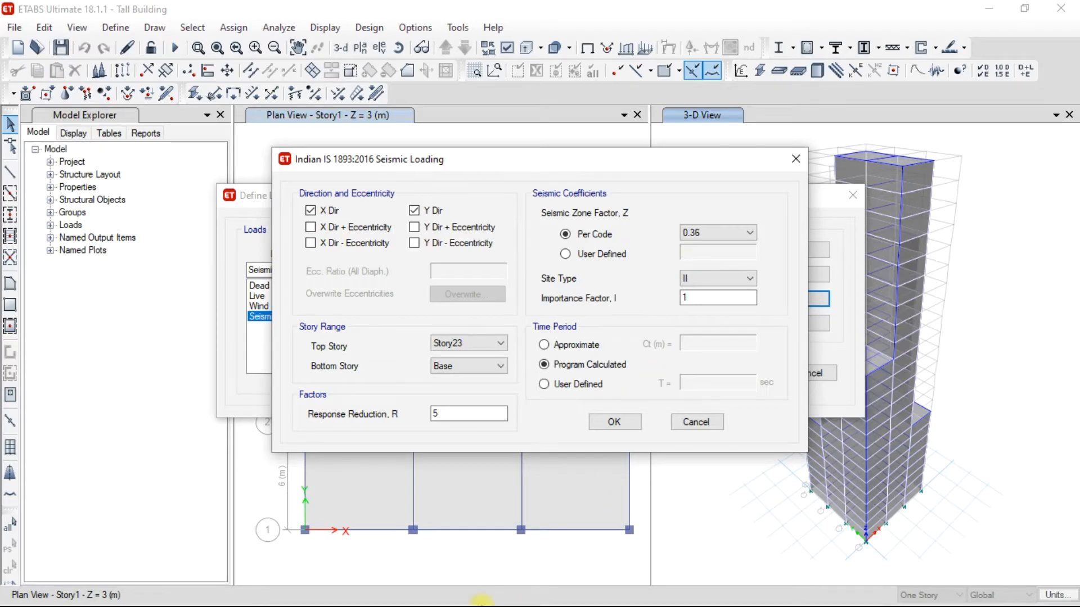
click(481, 602)
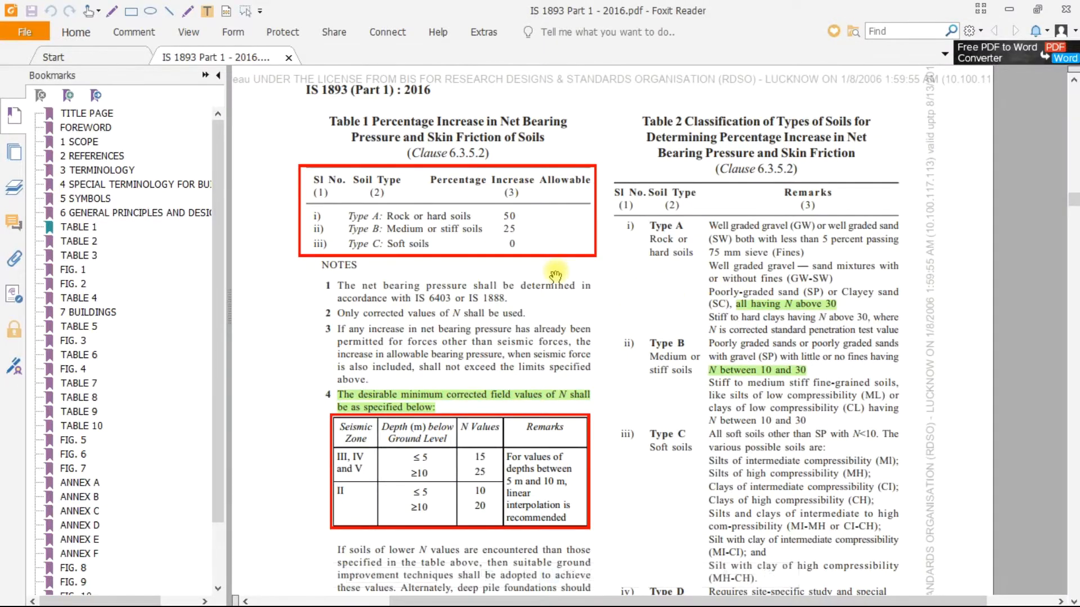
scroll(556, 275, down, 8)
scroll(716, 203, down, 10)
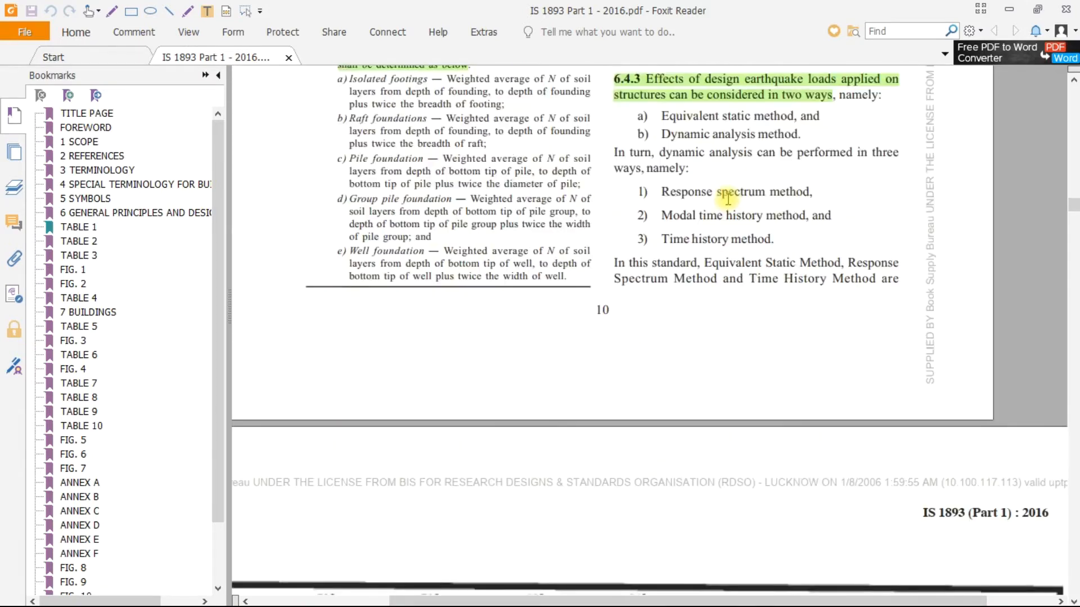
scroll(692, 240, down, 8)
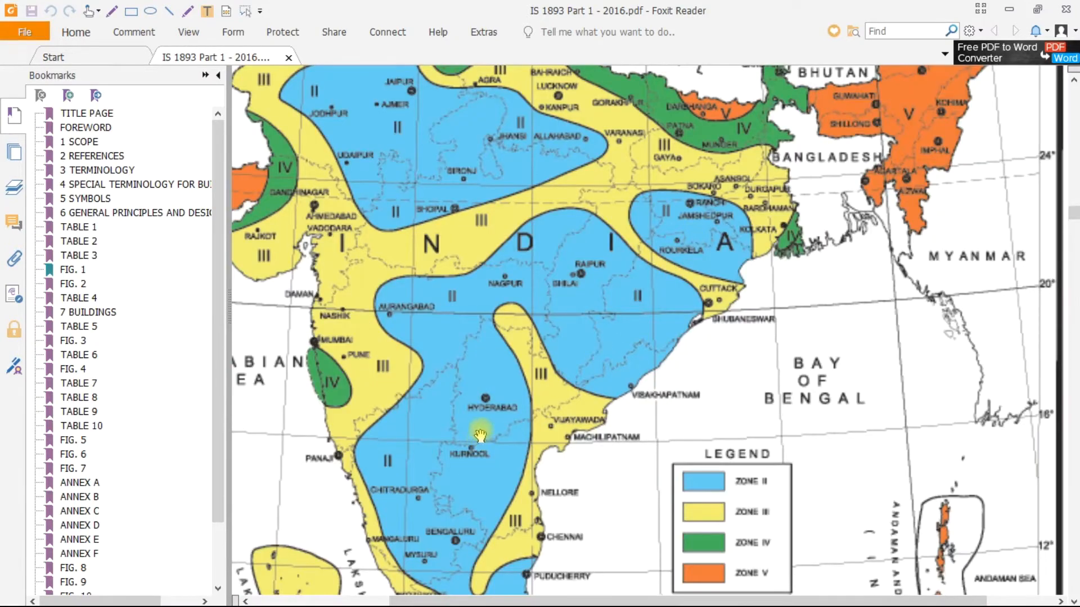
scroll(478, 439, down, 3)
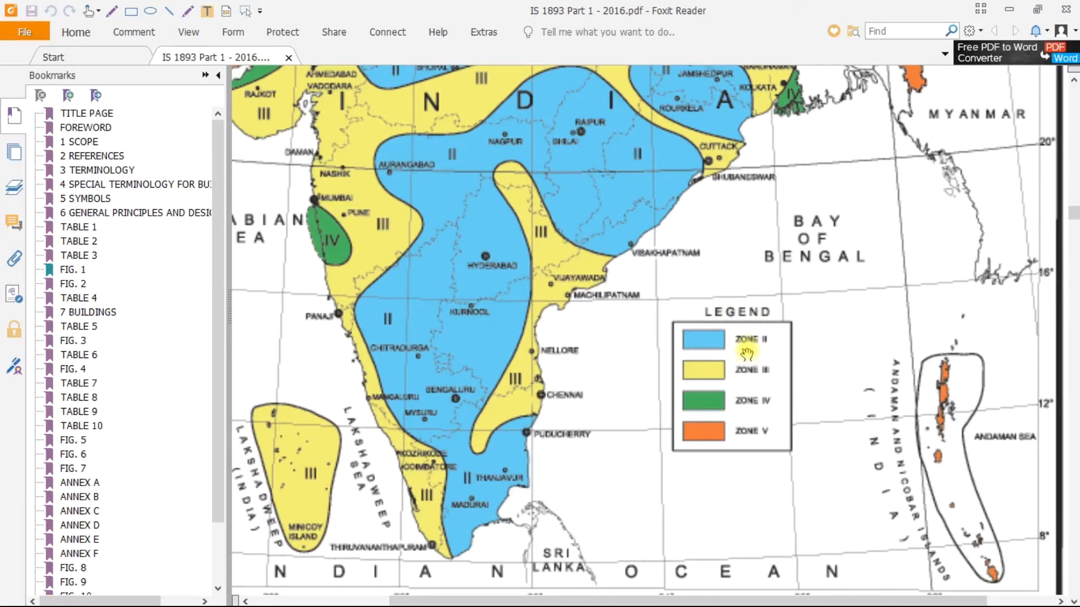
scroll(748, 346, up, 10)
scroll(756, 346, down, 15)
scroll(754, 242, up, 3)
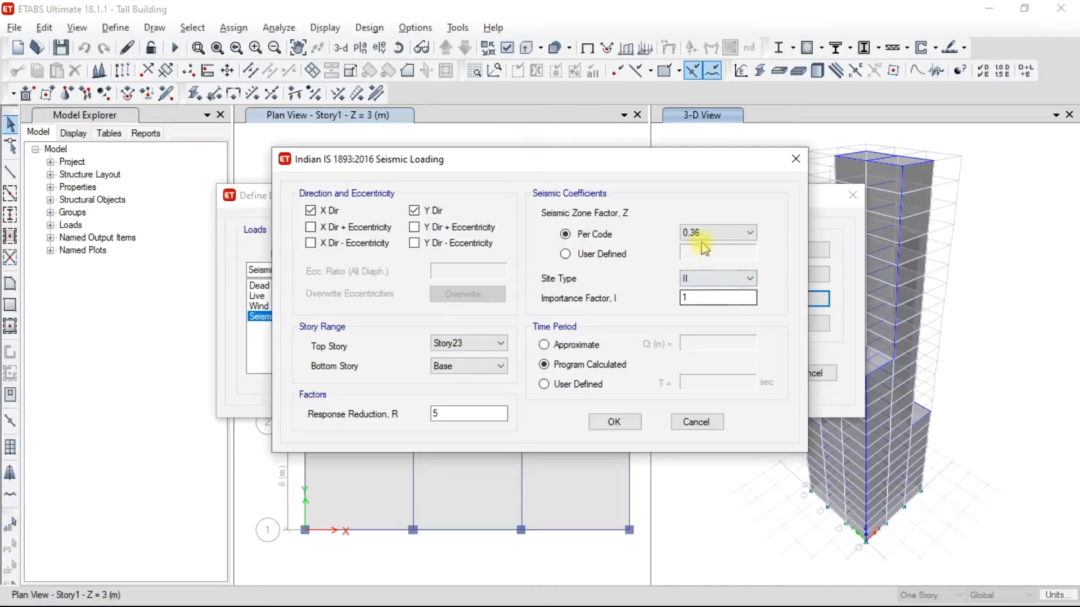
In the ETABS seismic loading settings, set the per-code zone factor Z to 0.1 and the site type to II, checking the PDF's soil types.
click(717, 232)
click(705, 243)
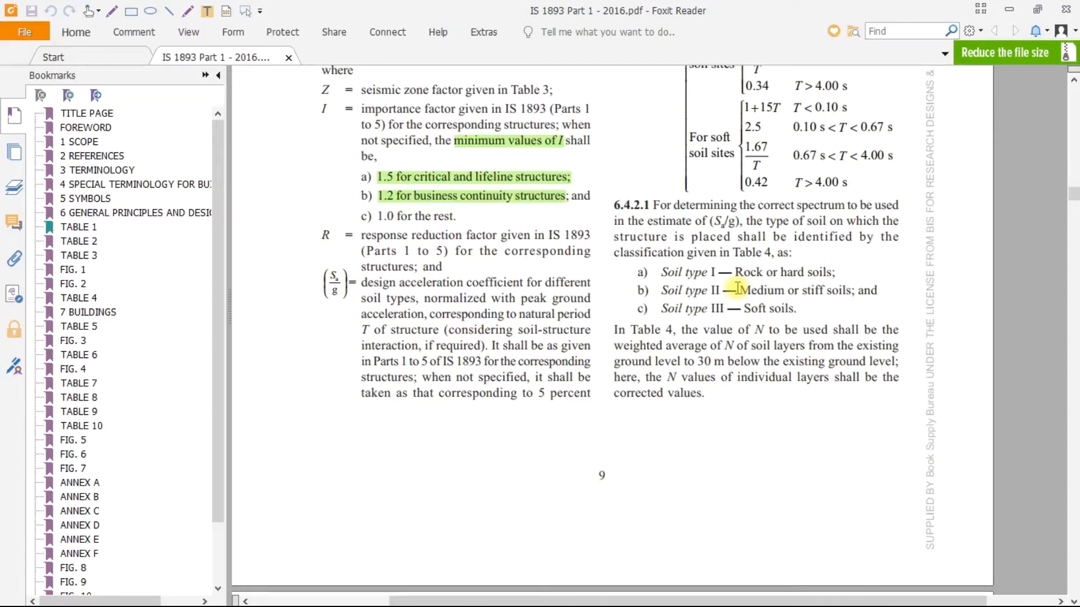
key(alt+Tab)
click(711, 284)
click(712, 285)
click(705, 298)
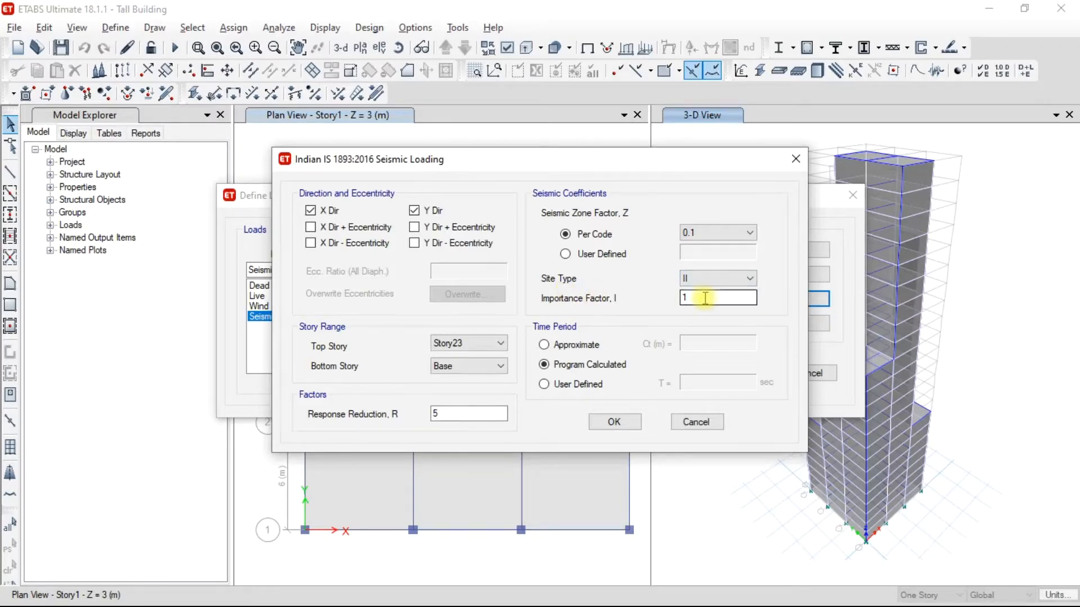
Examine the importance factors in Table 8 and the response reduction factors in Table 9 of the IS 1893 PDF in Foxit Reader.
key(alt+Tab)
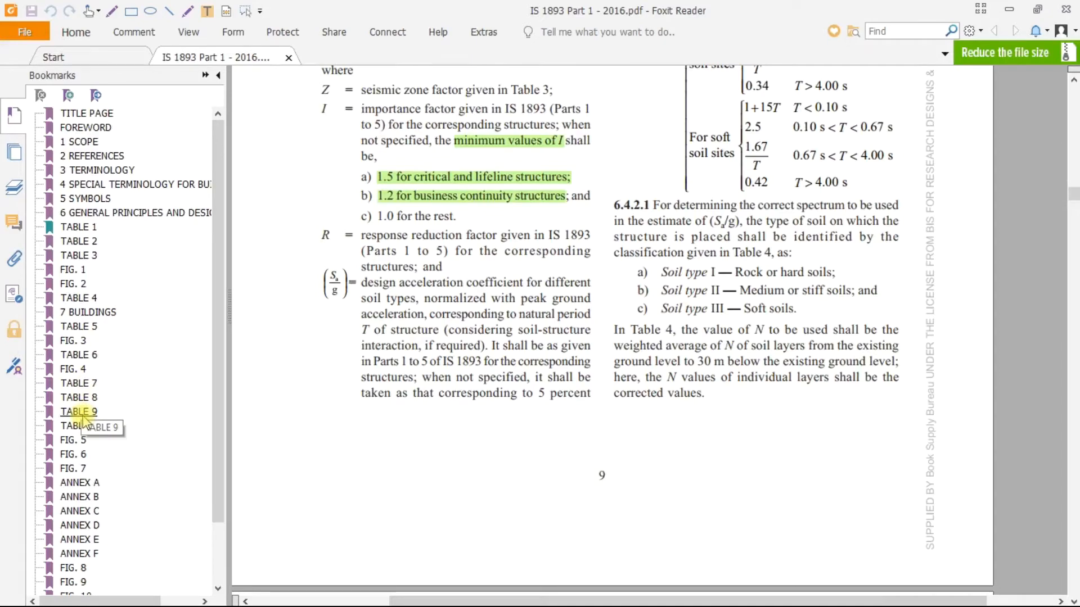
click(84, 397)
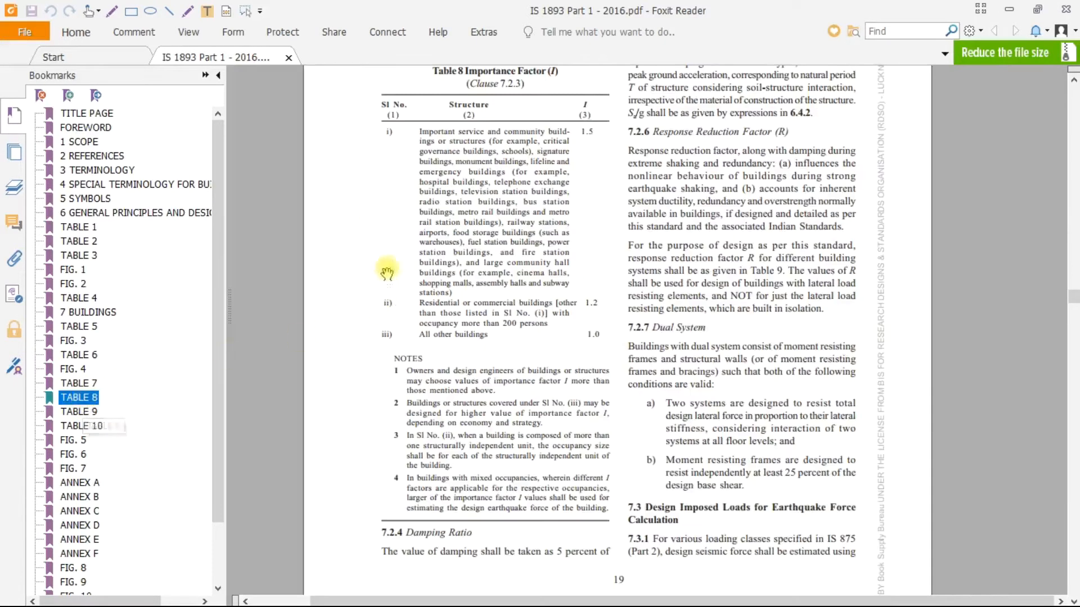
ctrl+scroll(419, 241, up, 3)
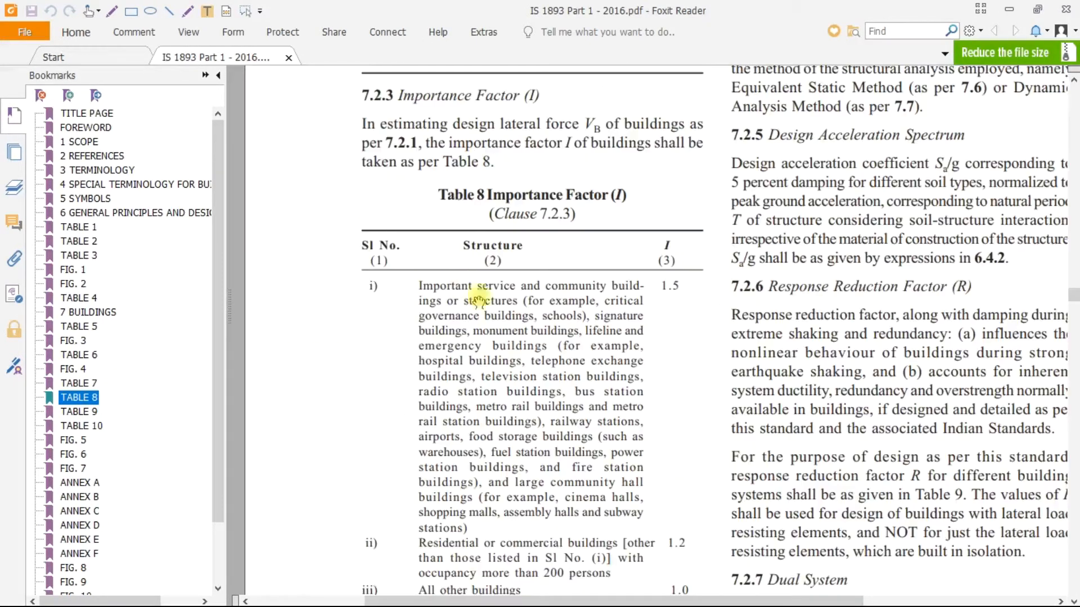
scroll(685, 281, down, 5)
scroll(682, 212, up, 2)
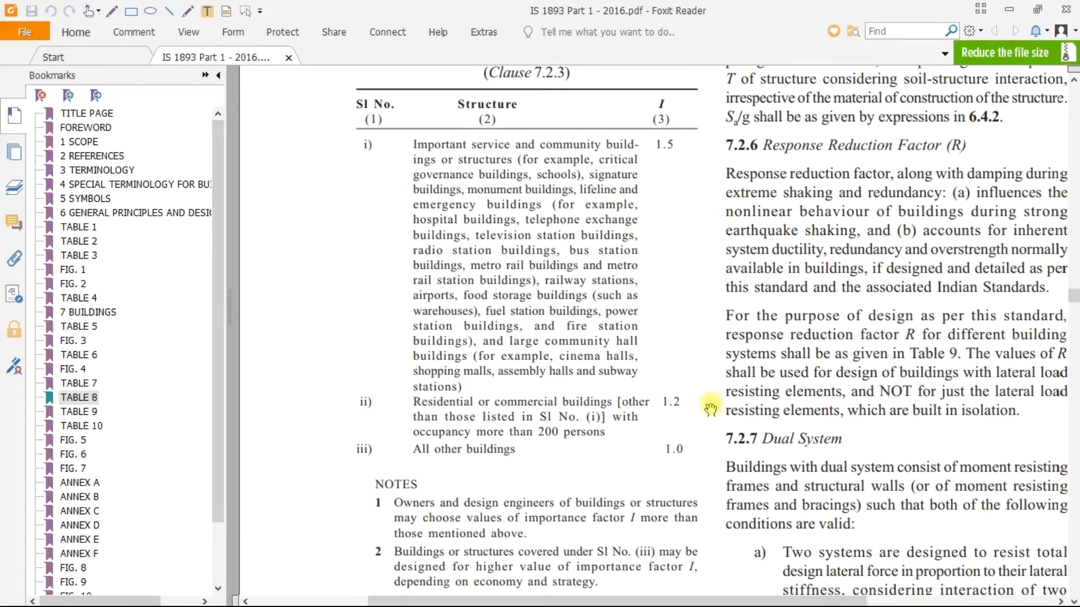
key(alt+Tab)
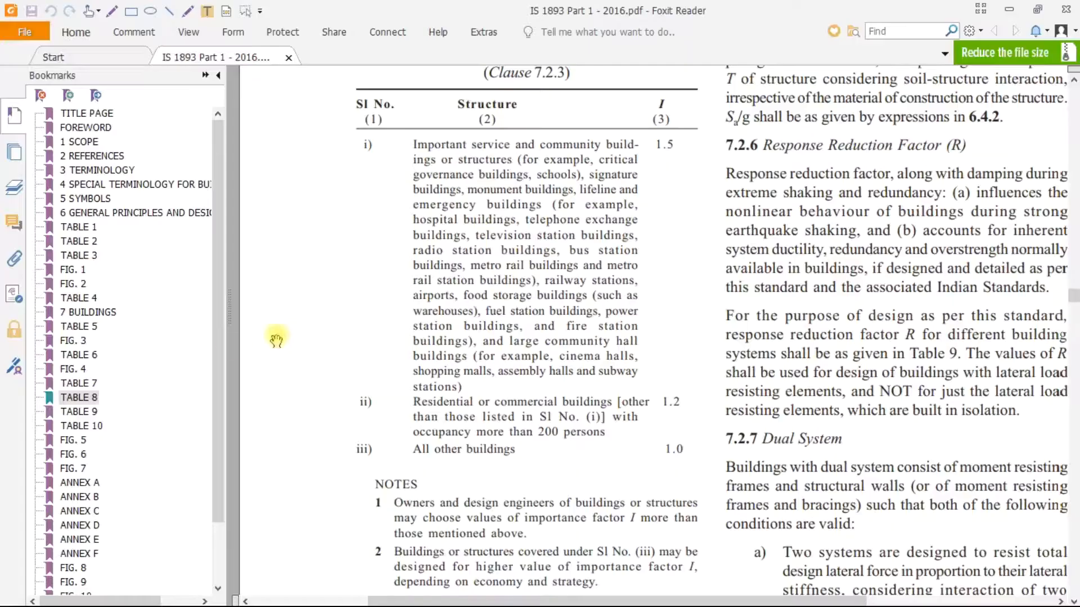
click(82, 426)
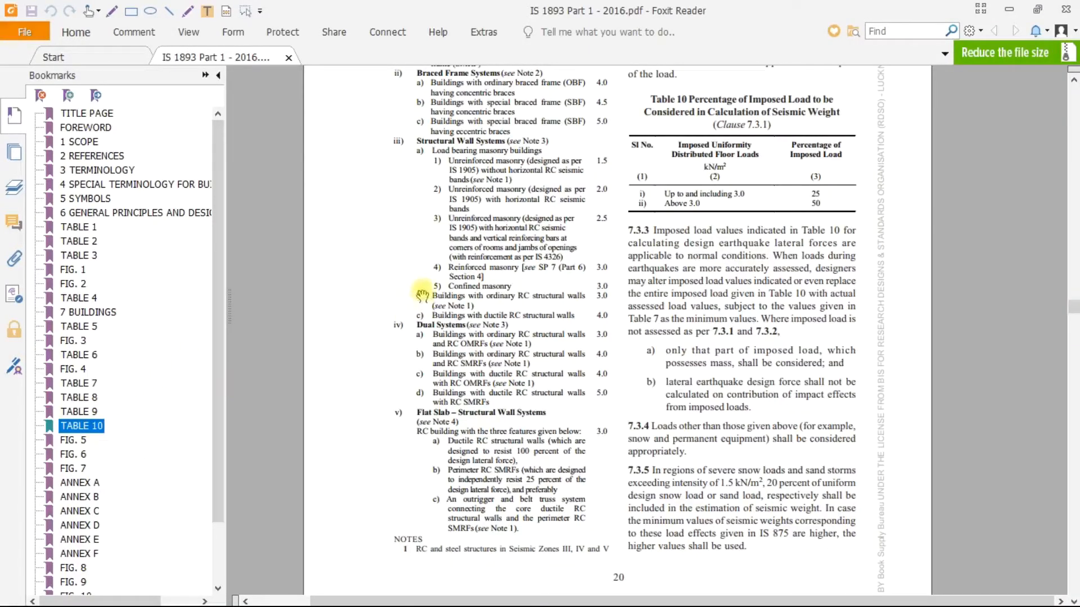
scroll(426, 281, up, 5)
ctrl+scroll(426, 269, up, 2)
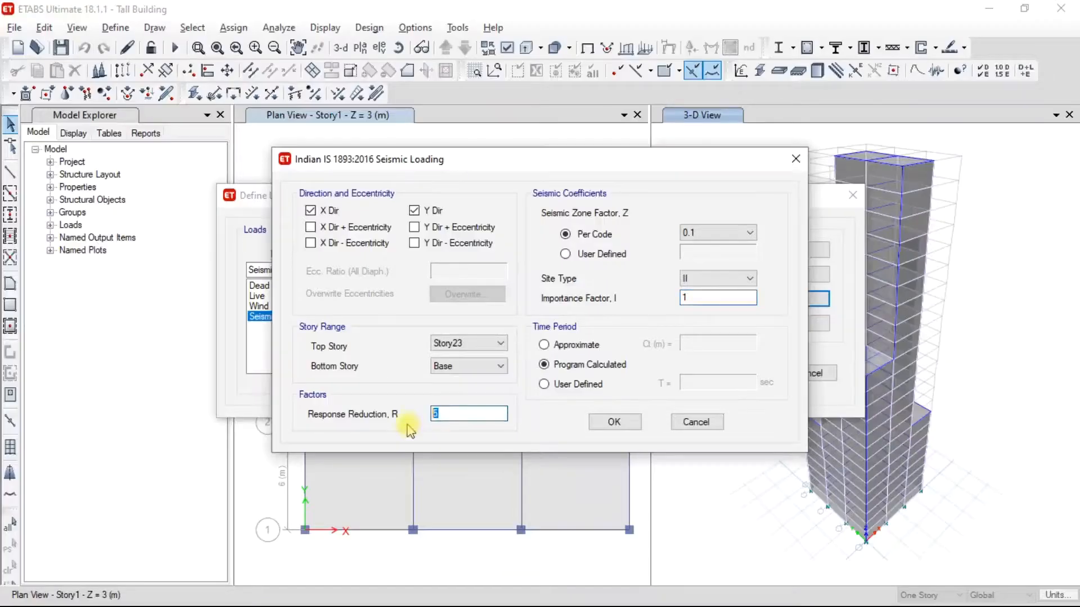
In ETABS, set the response reduction factor R to 3 and accept the seismic loading and load pattern definitions.
text(3)
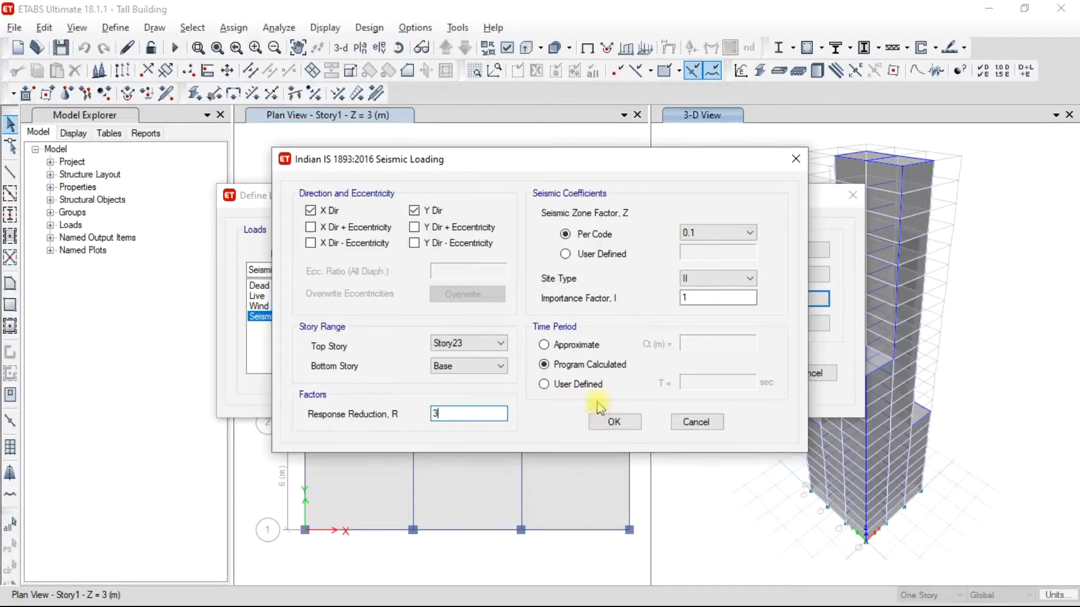
click(614, 420)
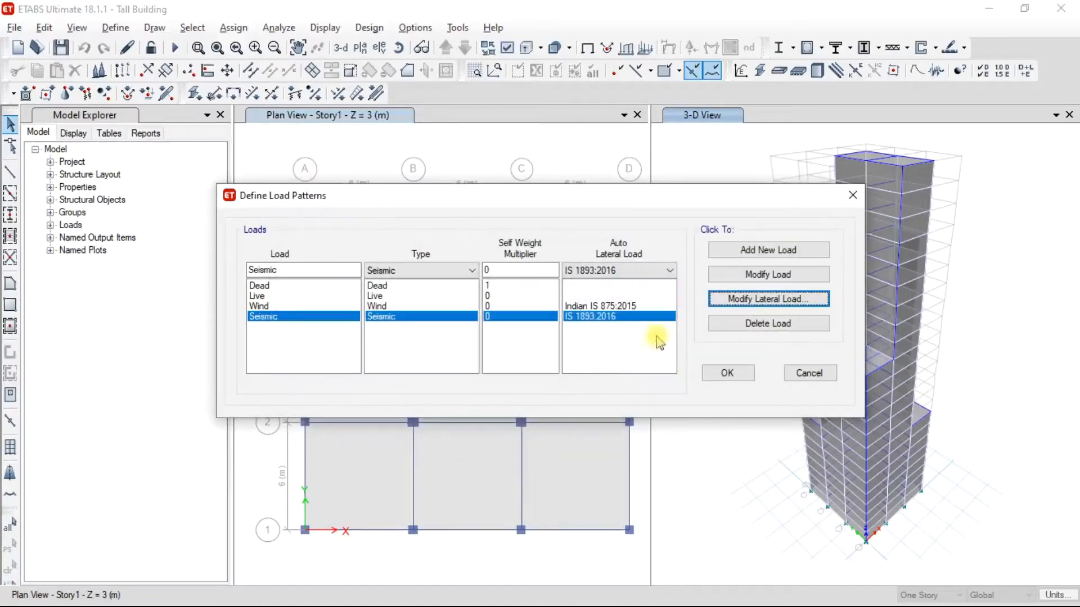
click(731, 373)
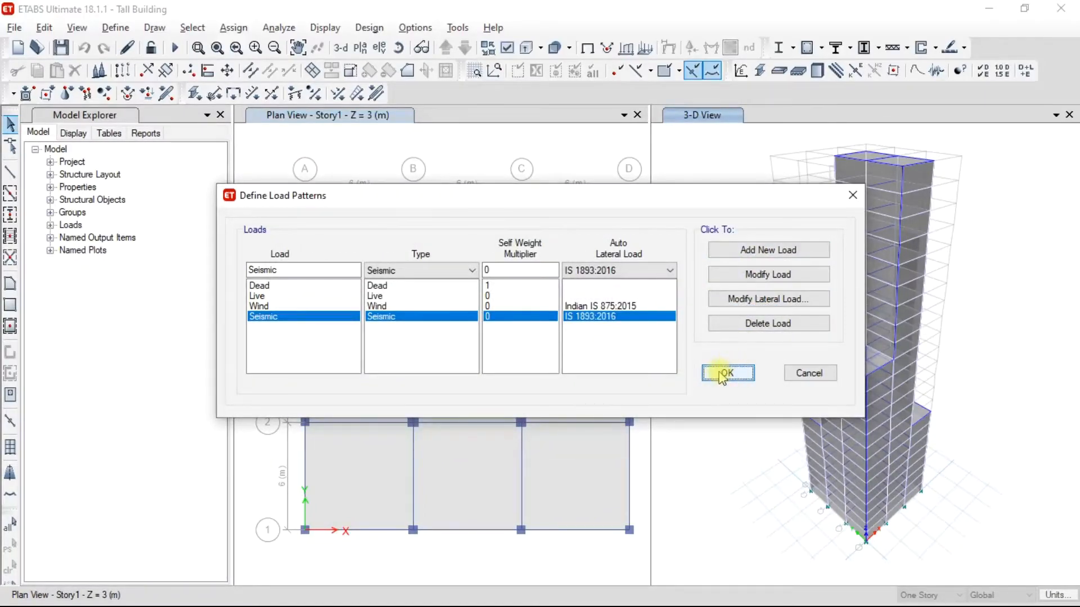
click(254, 158)
Delete all existing load combinations, DCon1 through DCon14.
click(115, 28)
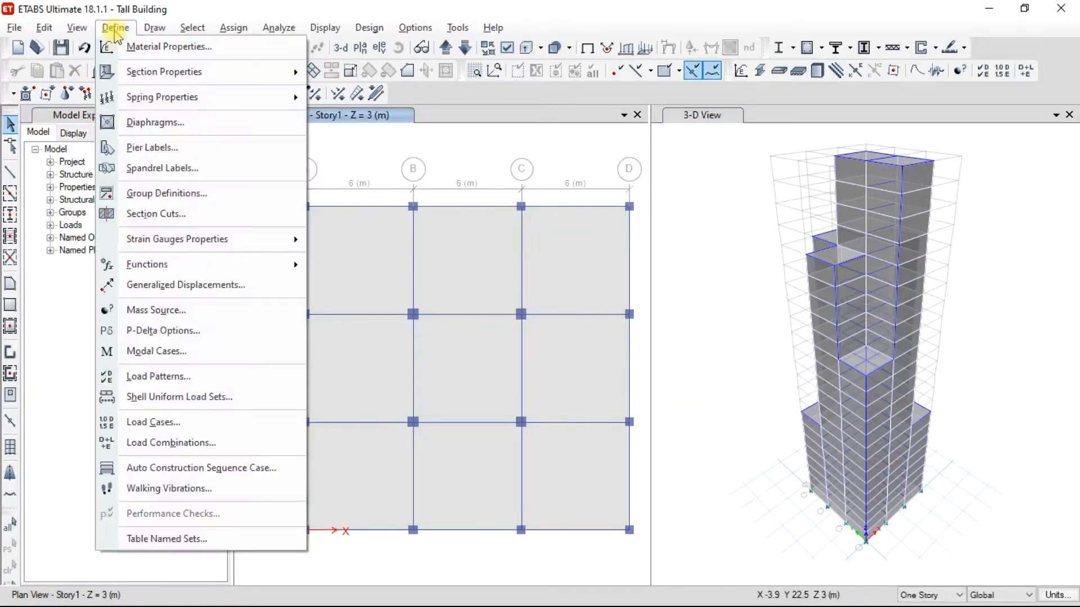
click(182, 444)
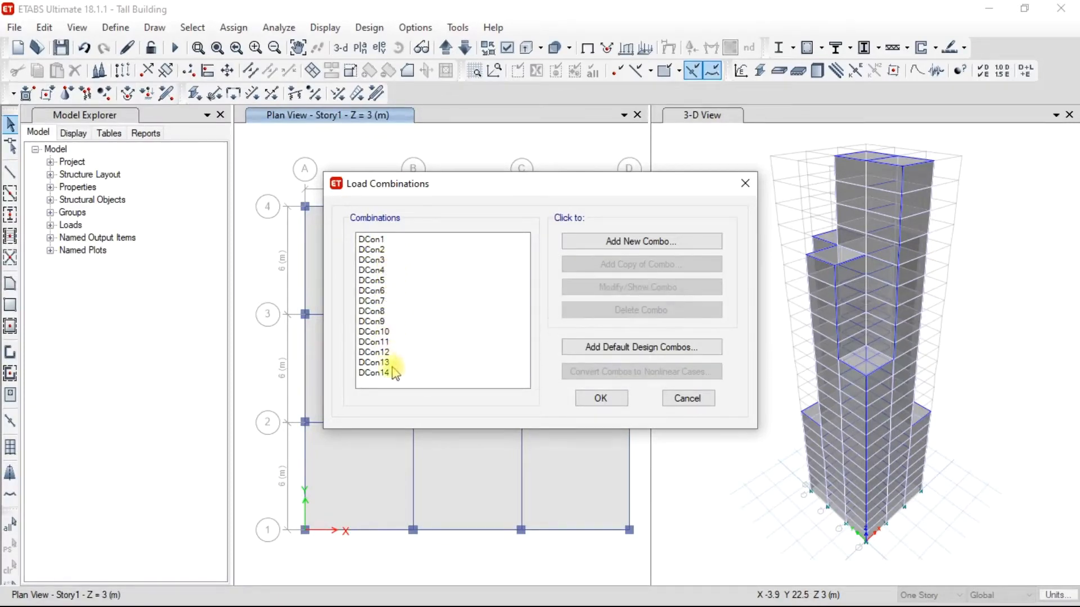
drag(387, 374, 374, 239)
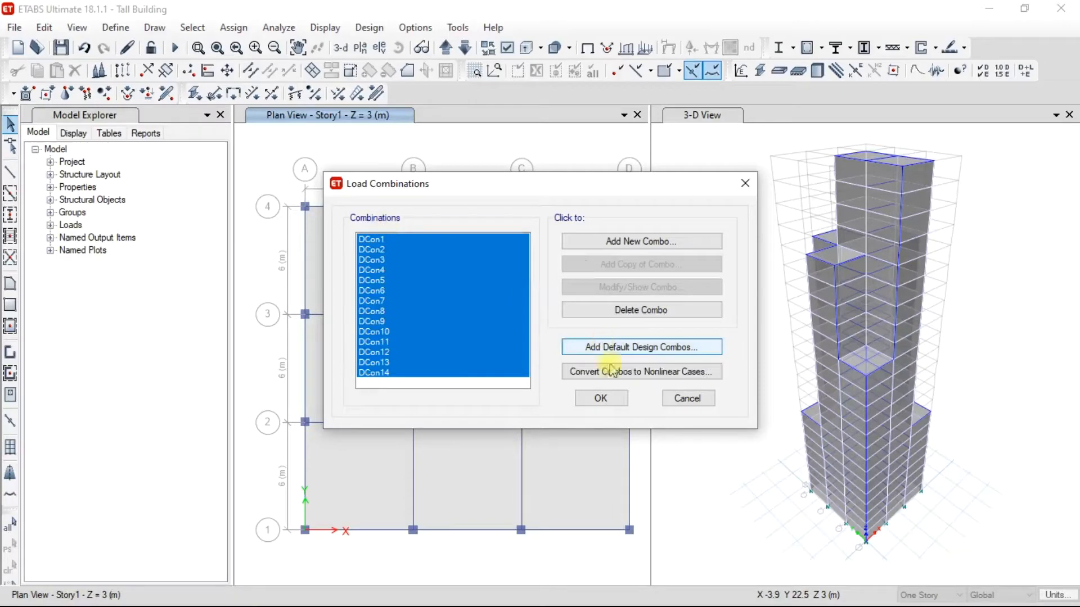
click(650, 309)
Generate a new set of default design load combinations and accept the combination list.
click(629, 350)
click(493, 286)
click(498, 389)
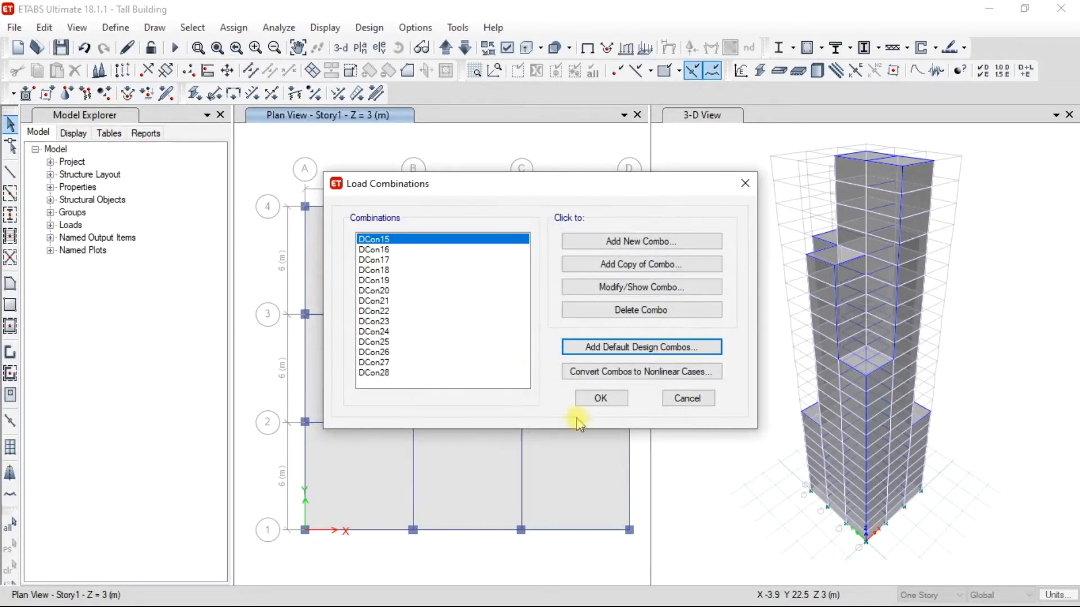
click(599, 400)
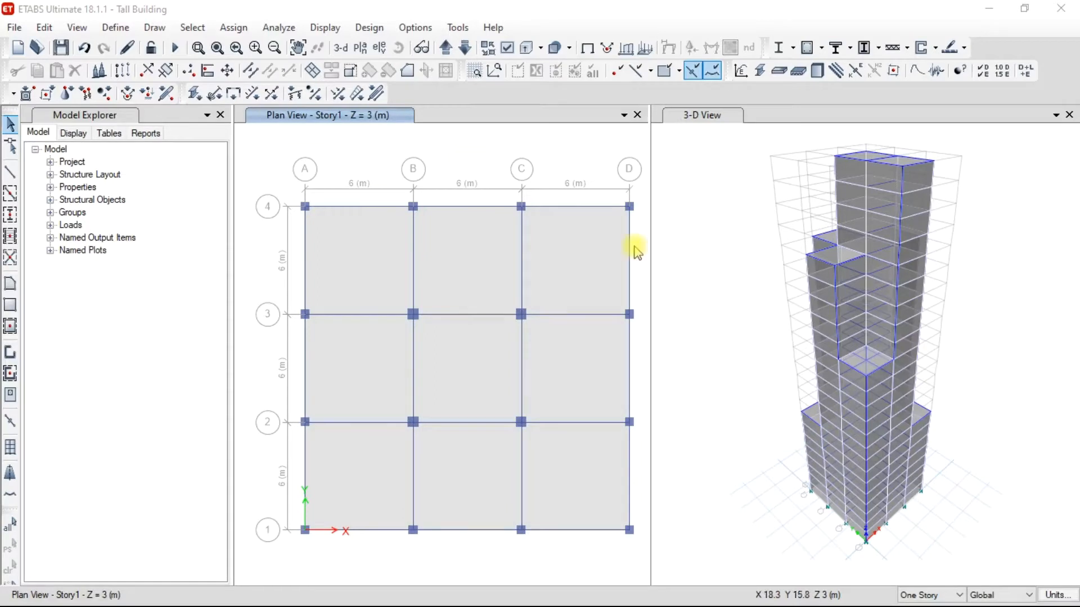
Exclude the Wind load case from the run and run the analysis for the remaining load cases.
click(264, 30)
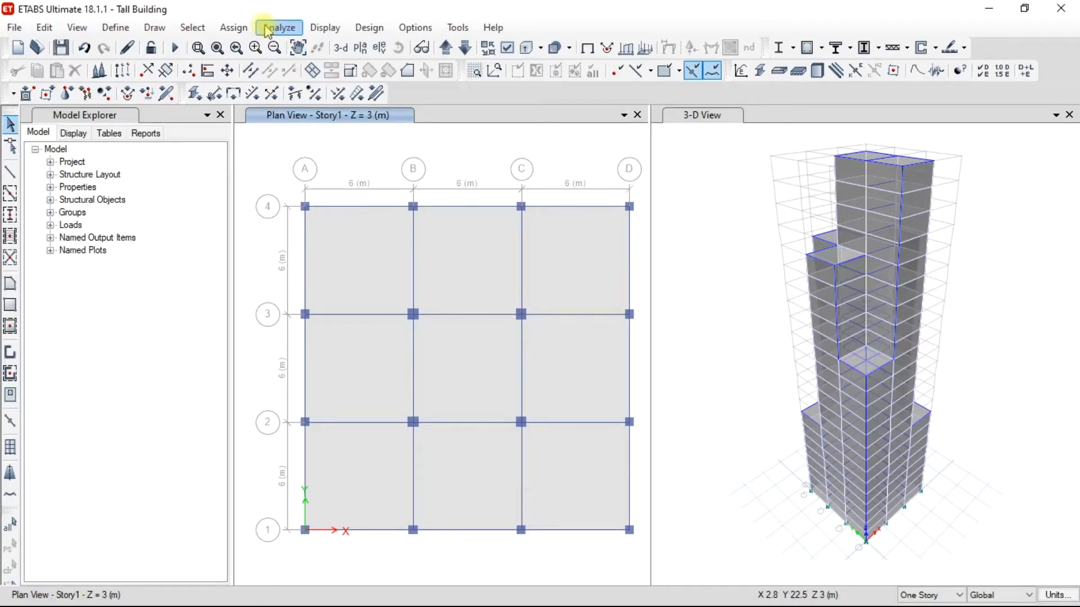
click(279, 28)
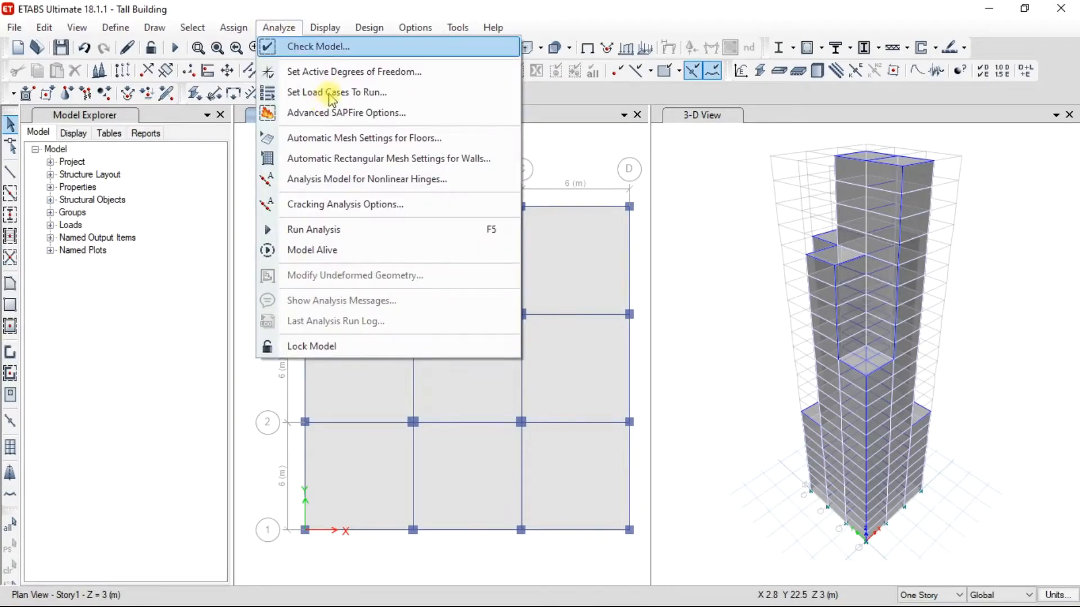
click(332, 95)
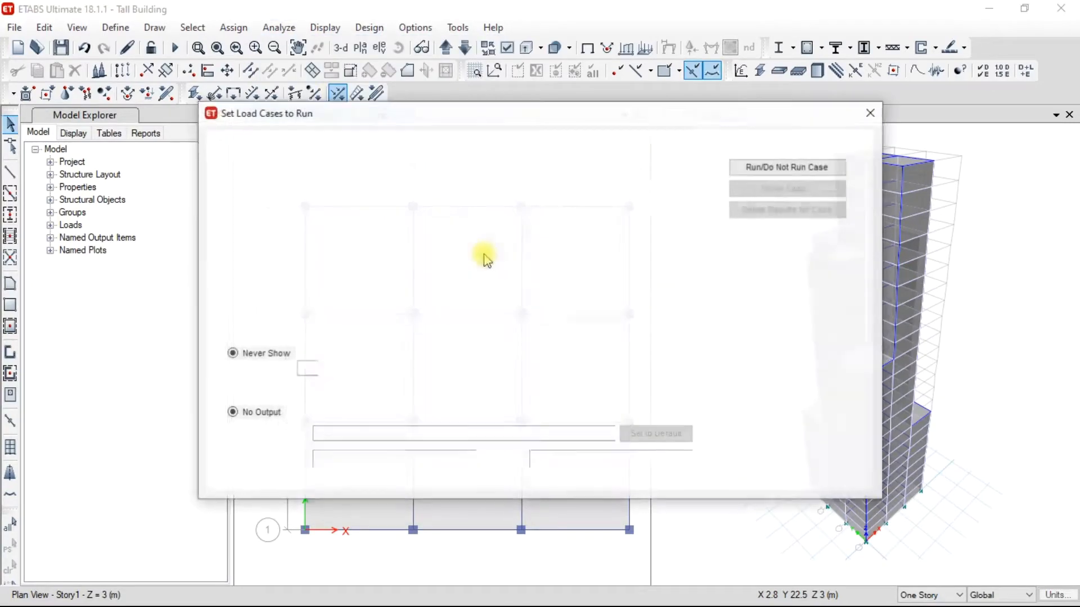
click(326, 239)
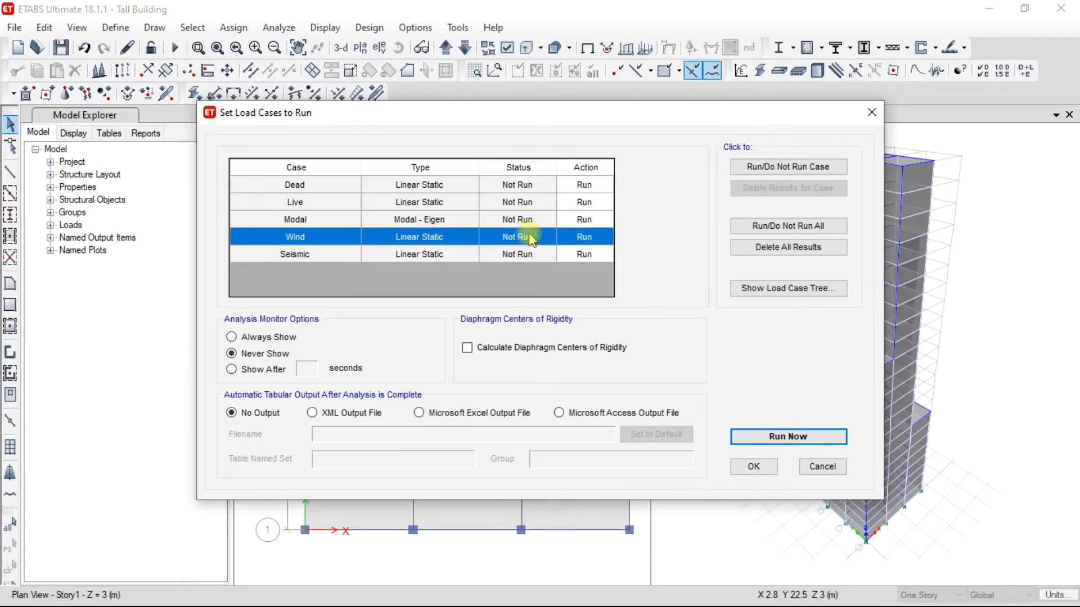
click(765, 168)
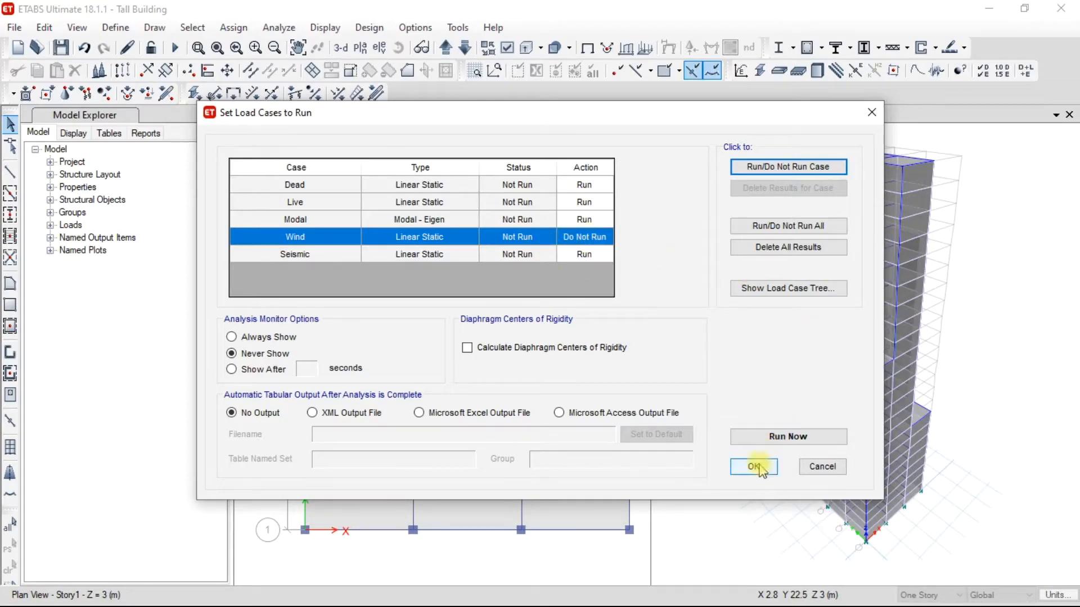
click(793, 437)
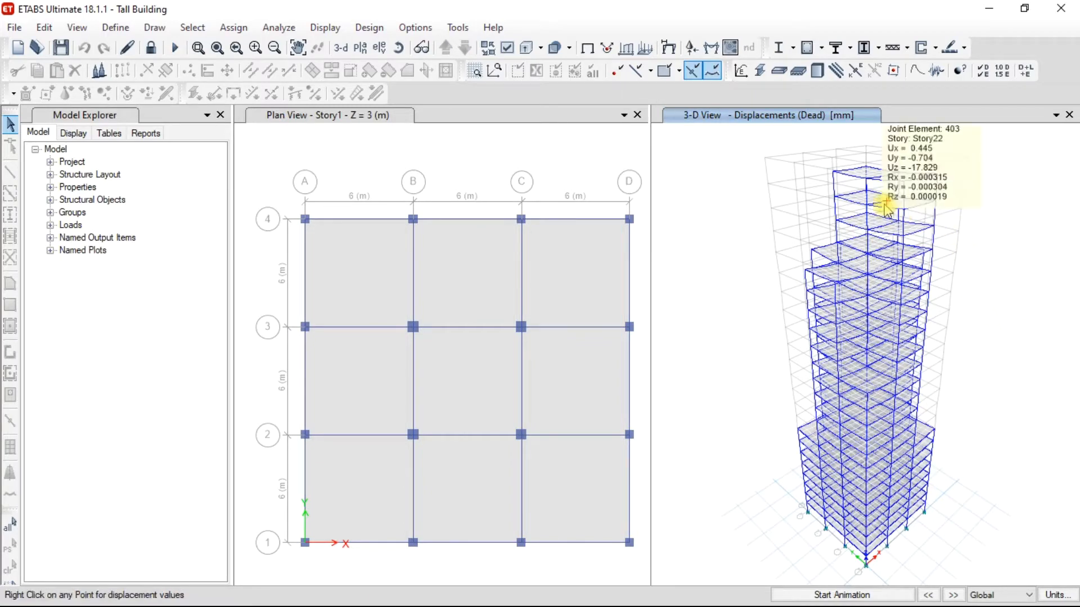
Display the Shear 2-2 frame force diagram for the Dead load case on the 3-D view.
mouse_move(869, 239)
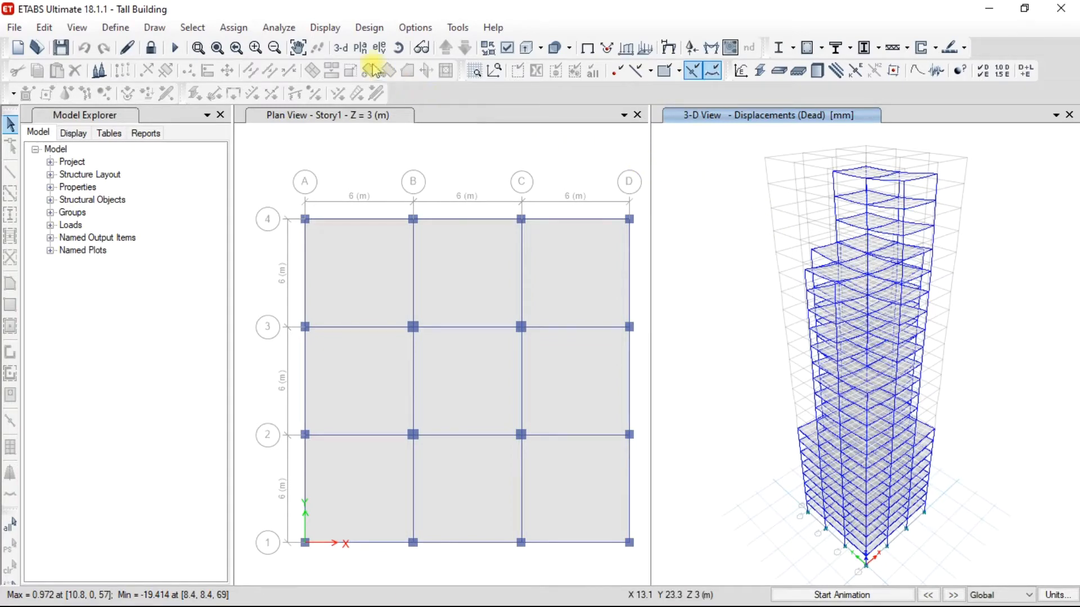
click(406, 33)
click(411, 28)
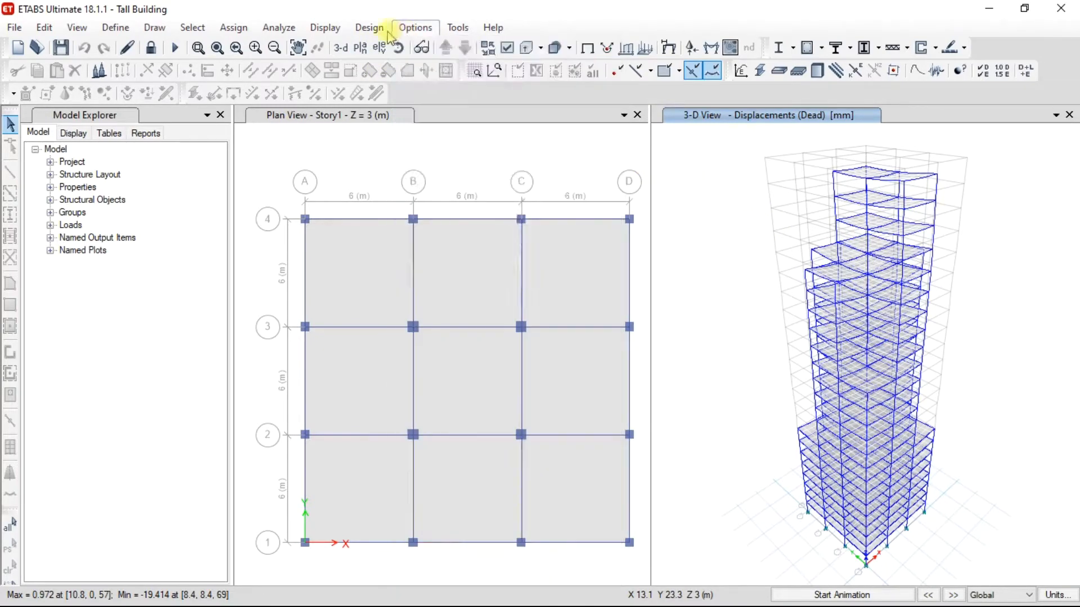
click(369, 28)
mouse_move(321, 29)
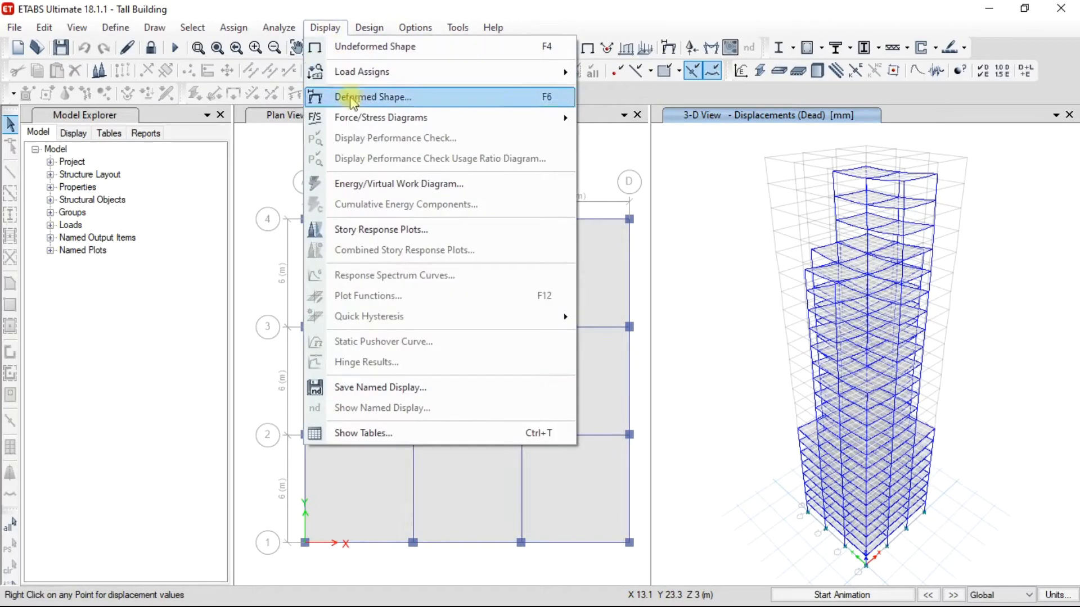
mouse_move(357, 120)
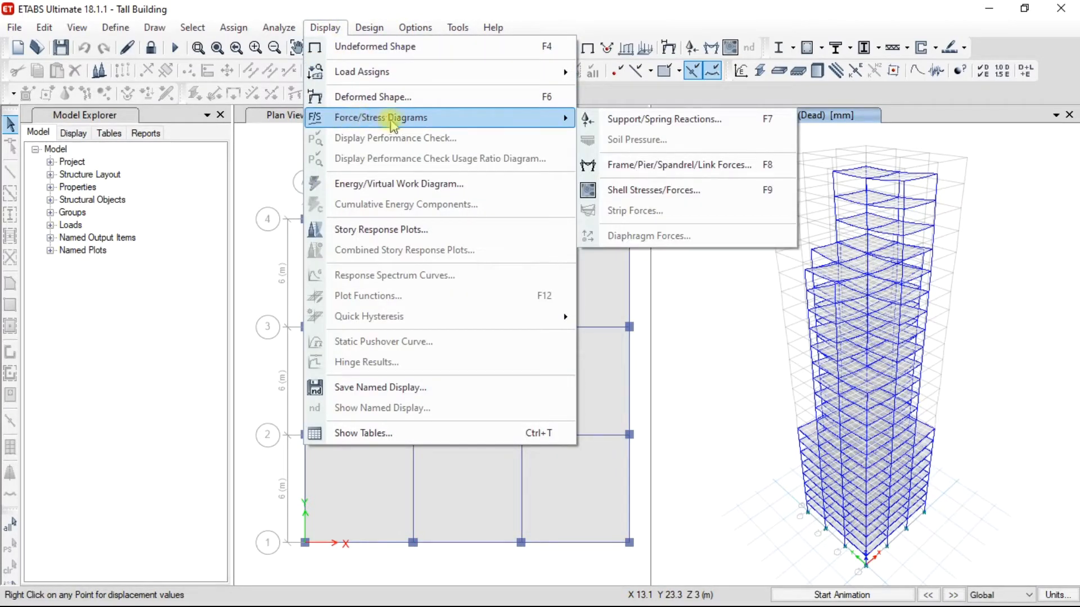
click(658, 167)
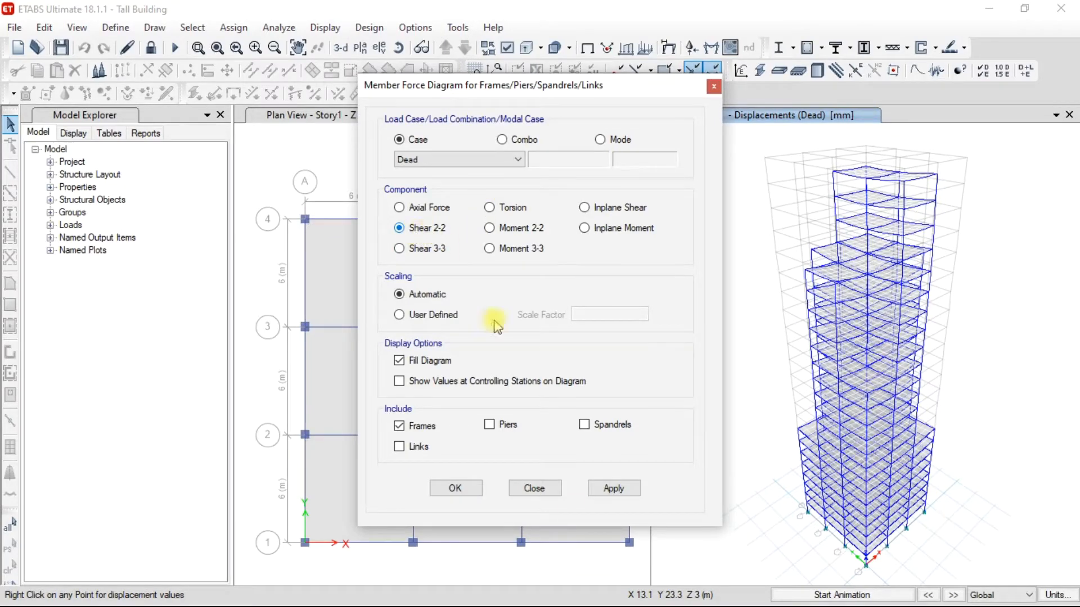
click(613, 488)
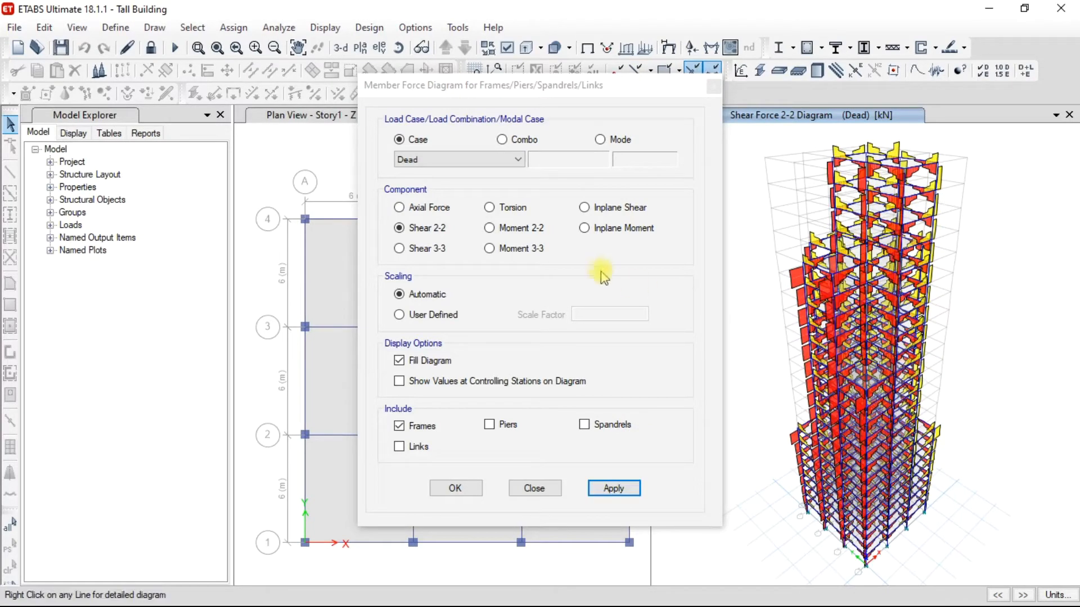
Switch the displayed frame force diagram to Moment 3-3 for the Dead case and accept it.
click(508, 251)
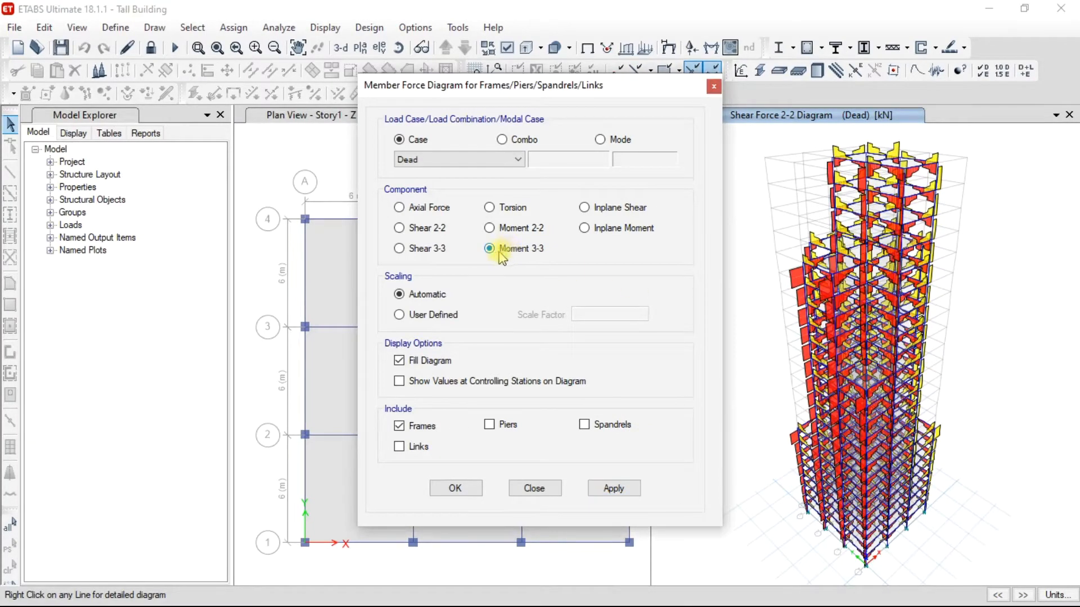
click(611, 489)
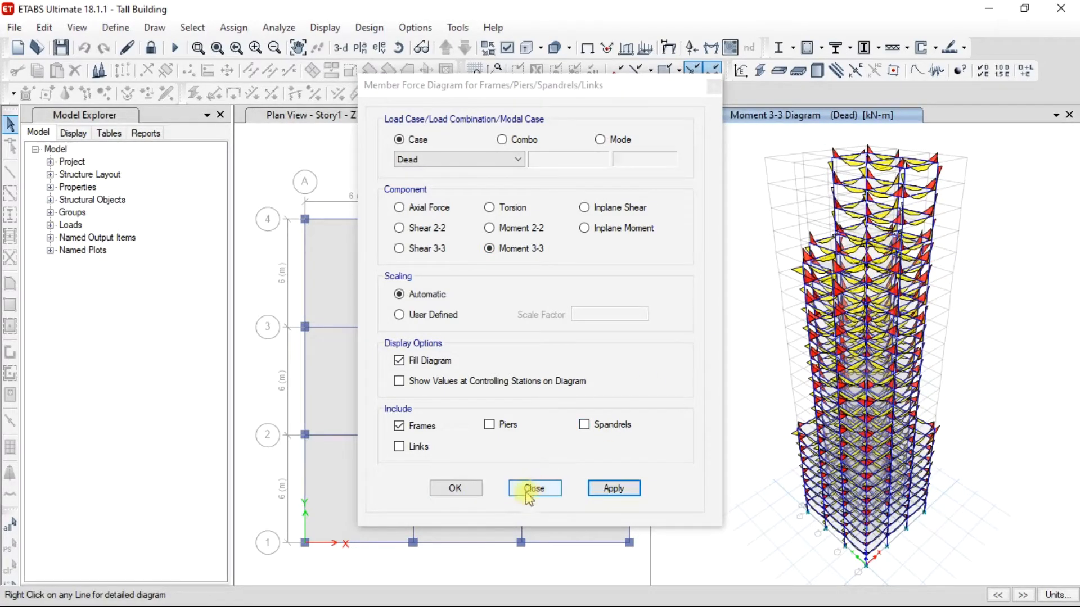
click(455, 490)
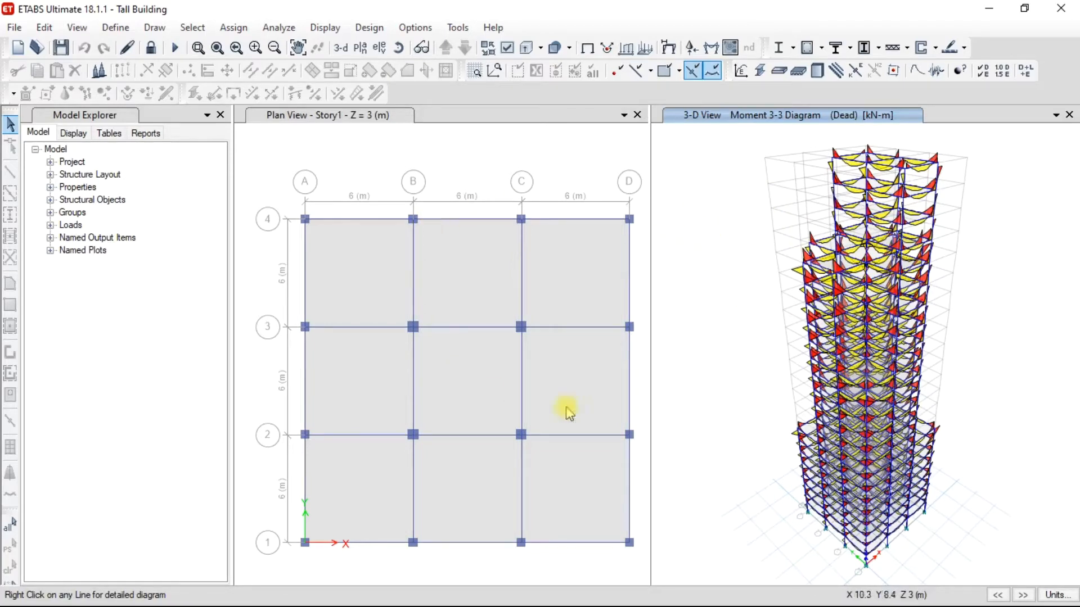
Show the list of reports, and review and accept the concrete frame design preferences for IS 456:2000.
click(146, 133)
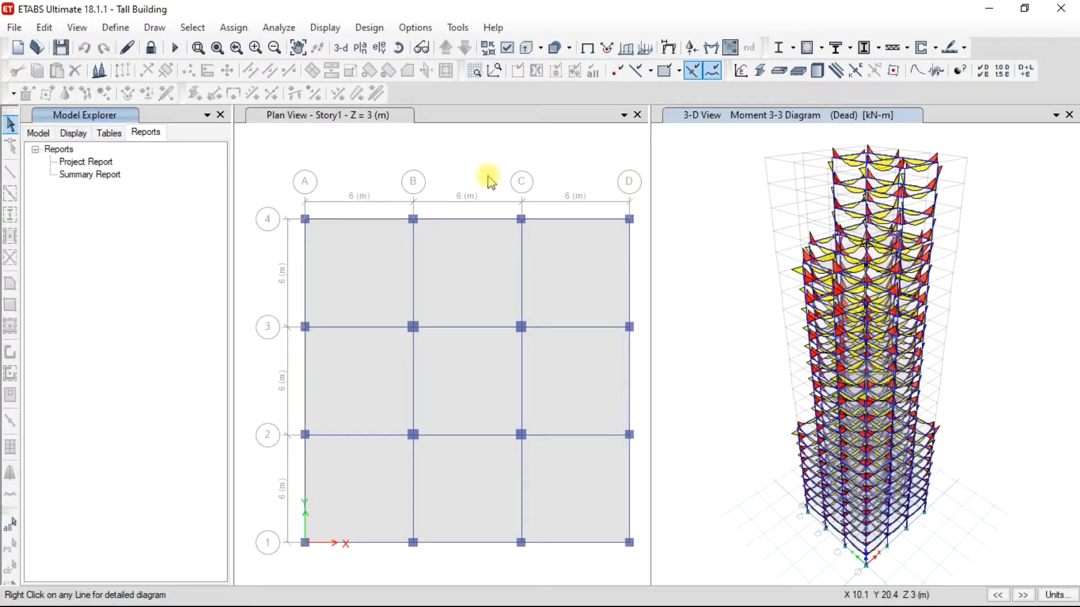
click(370, 28)
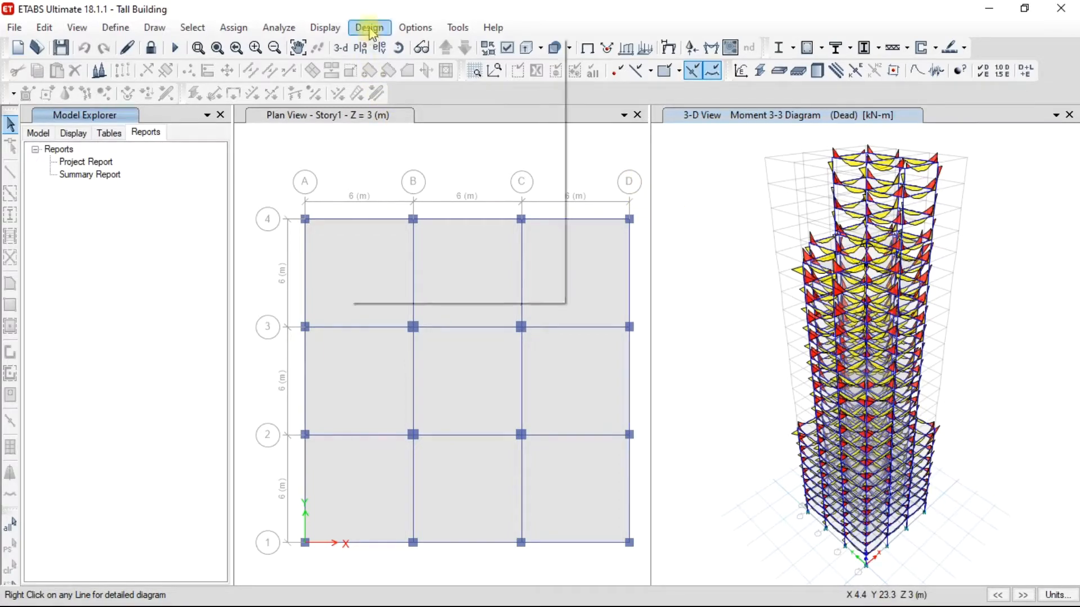
mouse_move(397, 48)
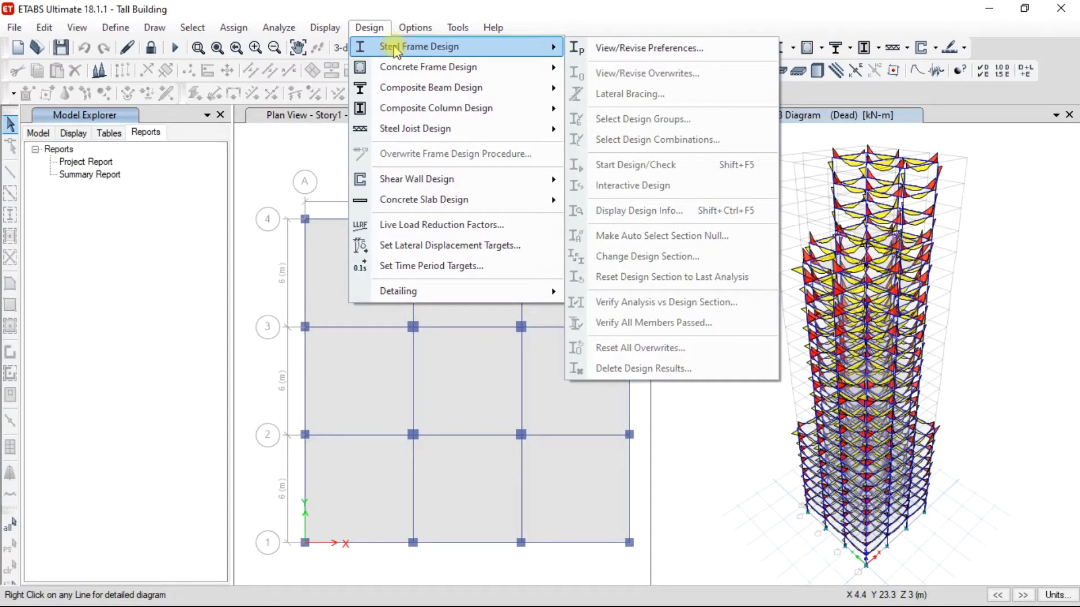
mouse_move(500, 75)
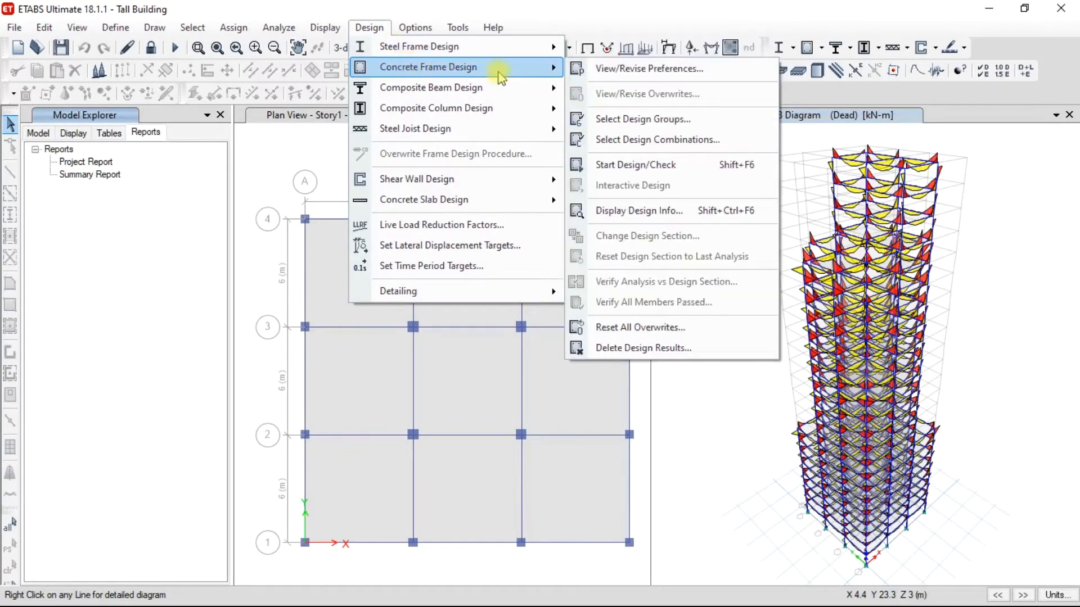
click(614, 73)
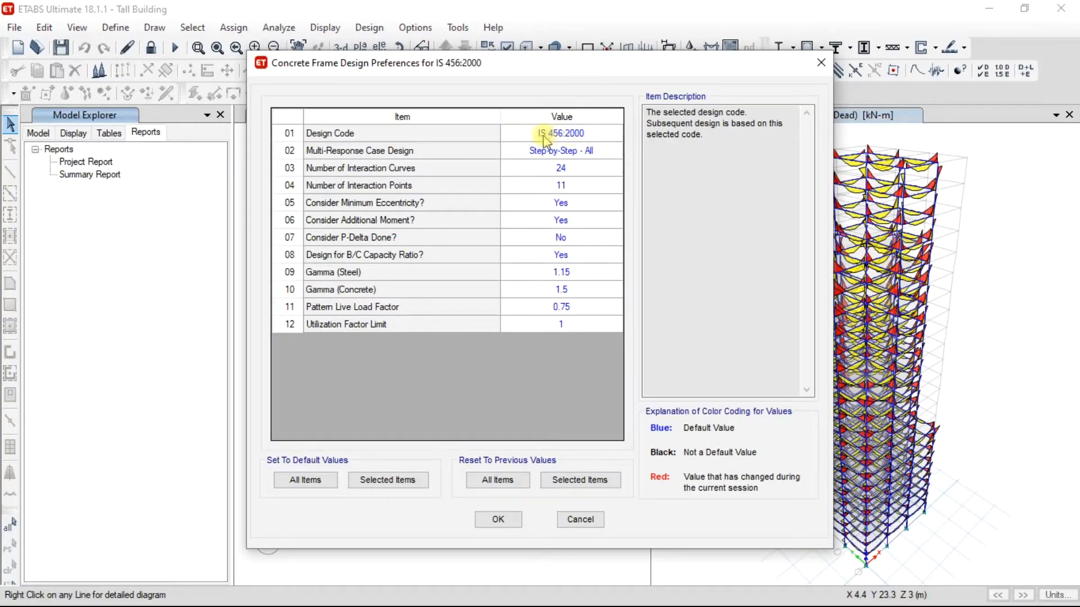
click(498, 519)
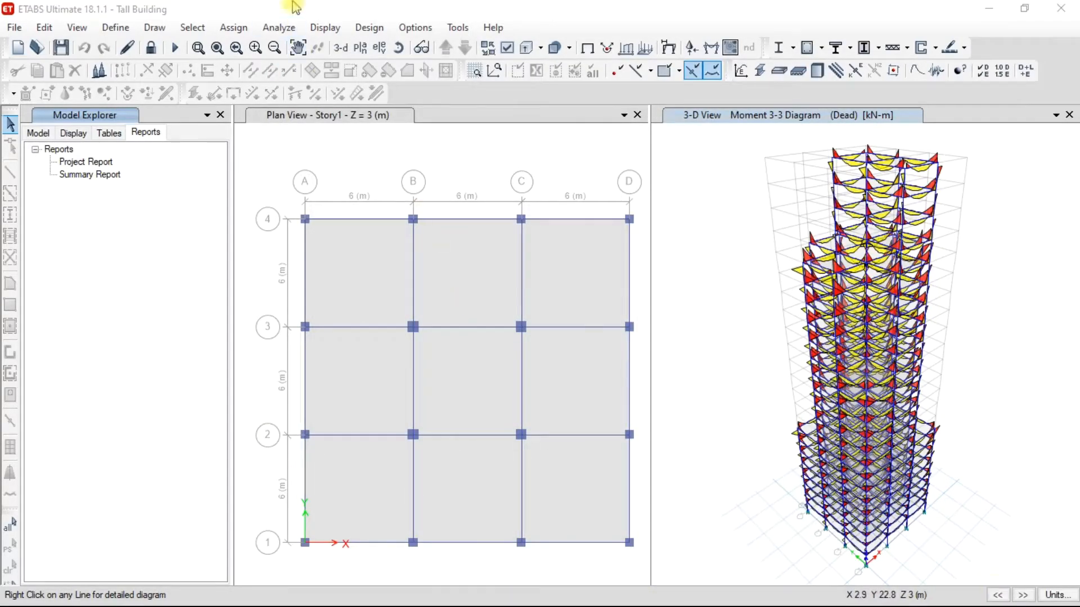
Start the concrete frame design check, letting it ignore the load combinations without results.
click(370, 28)
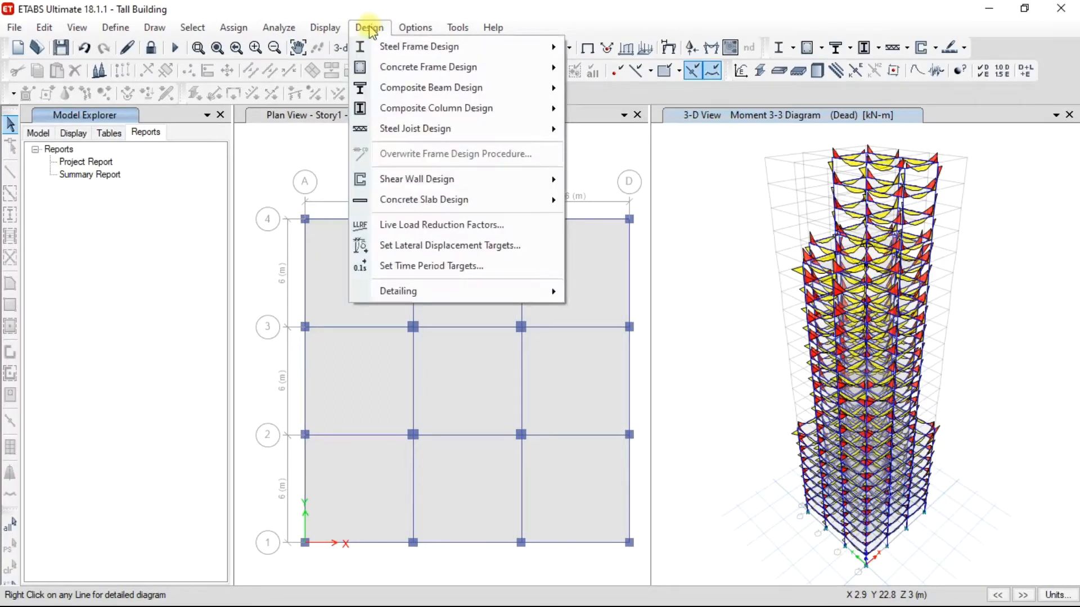
mouse_move(399, 68)
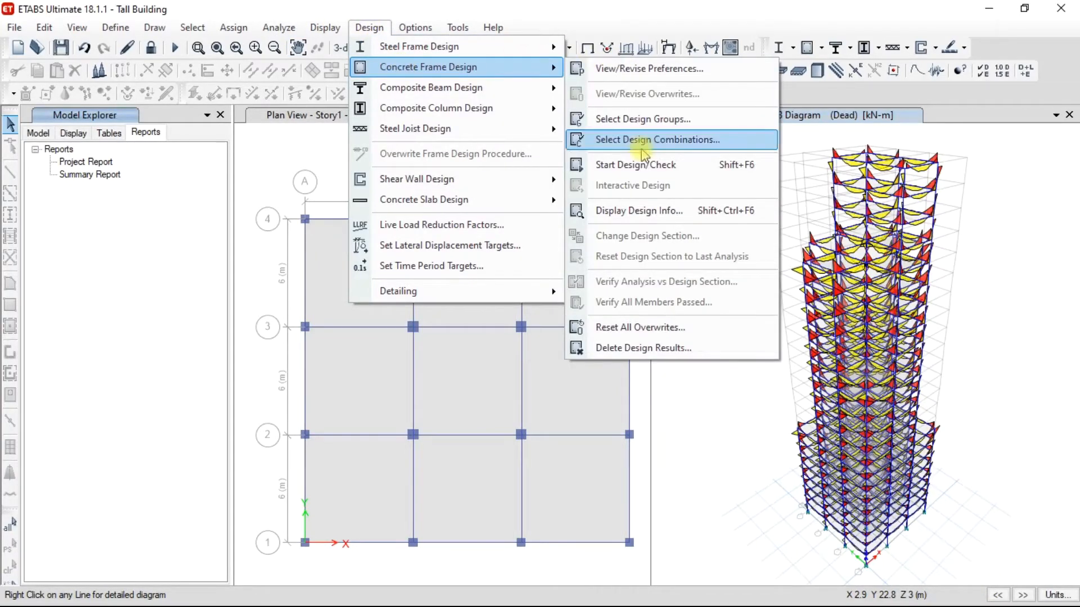
click(656, 166)
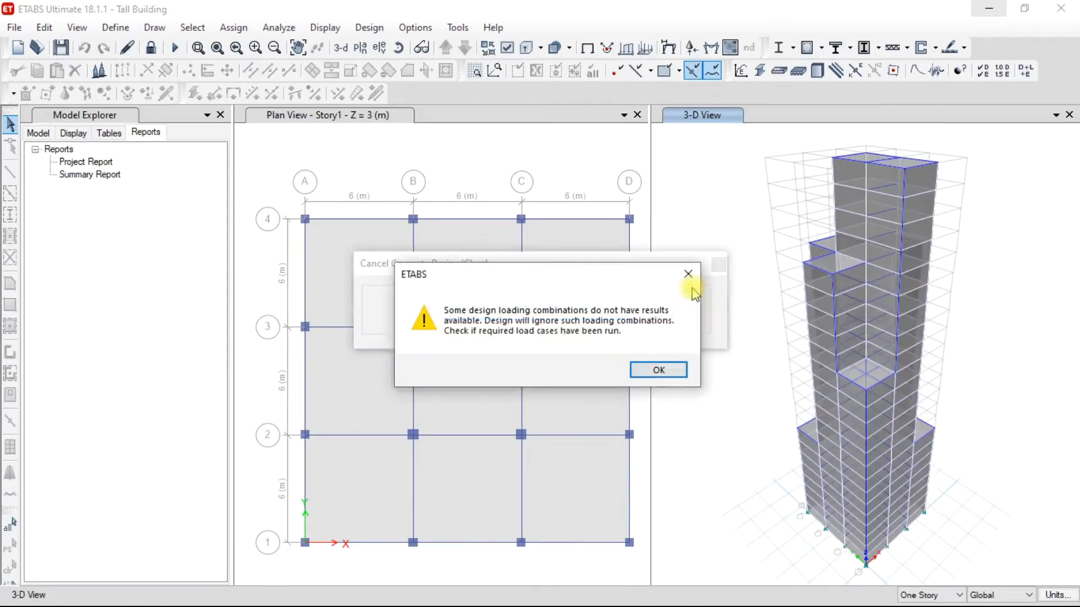
click(663, 370)
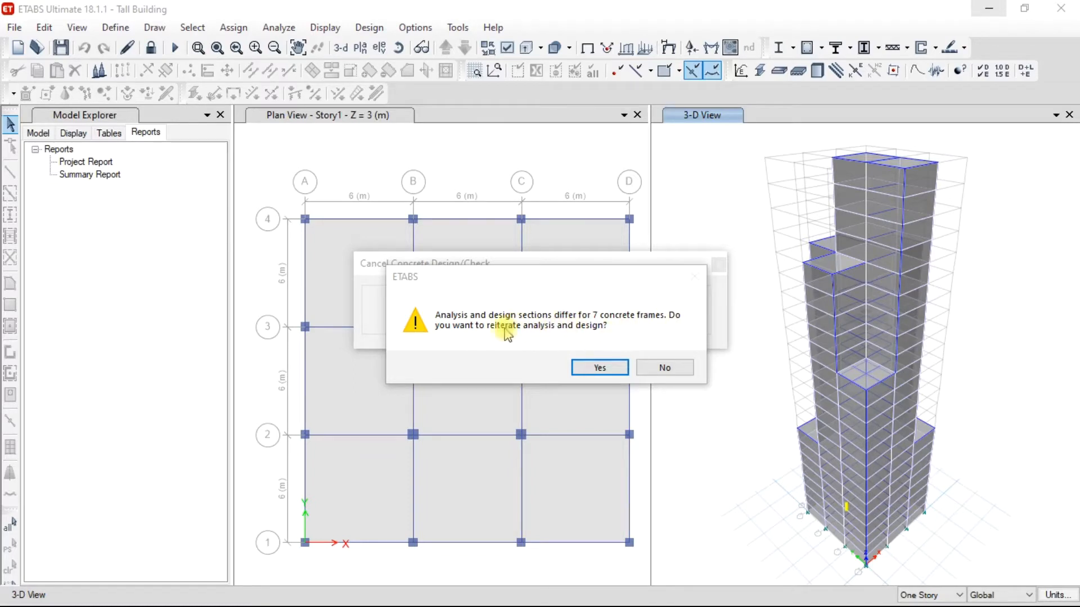
Reiterate analysis and design once, decline a further iteration and select the concrete frames whose analysis and design sections differ.
click(606, 369)
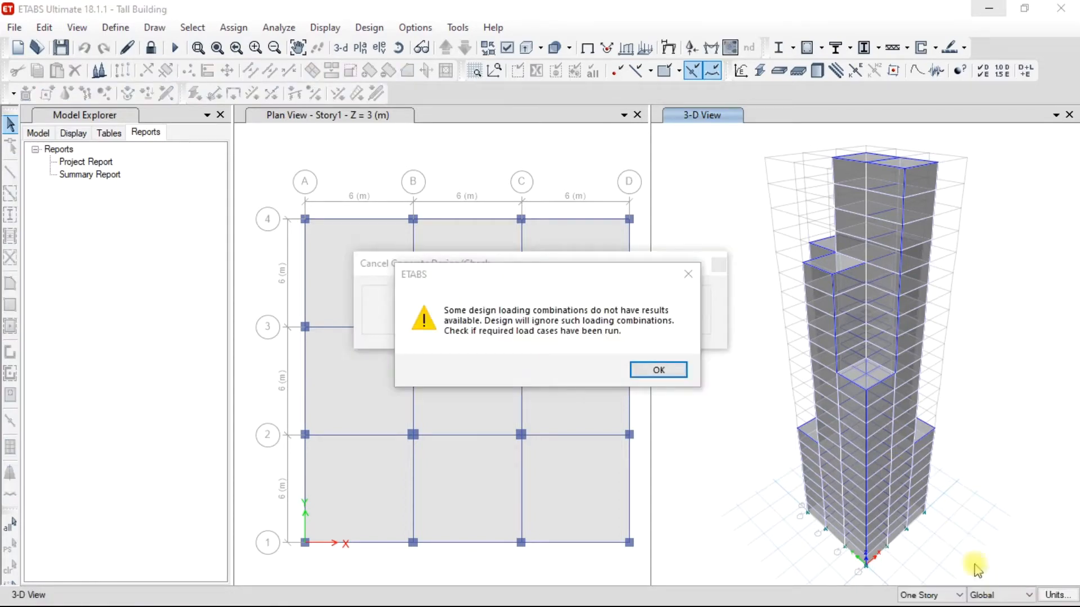
click(658, 370)
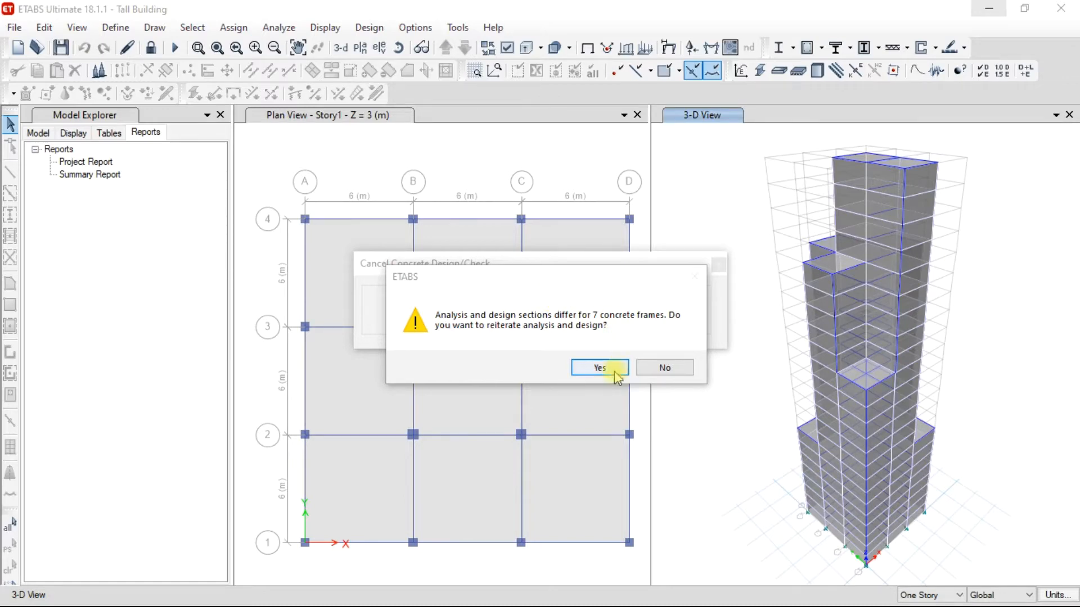
click(661, 368)
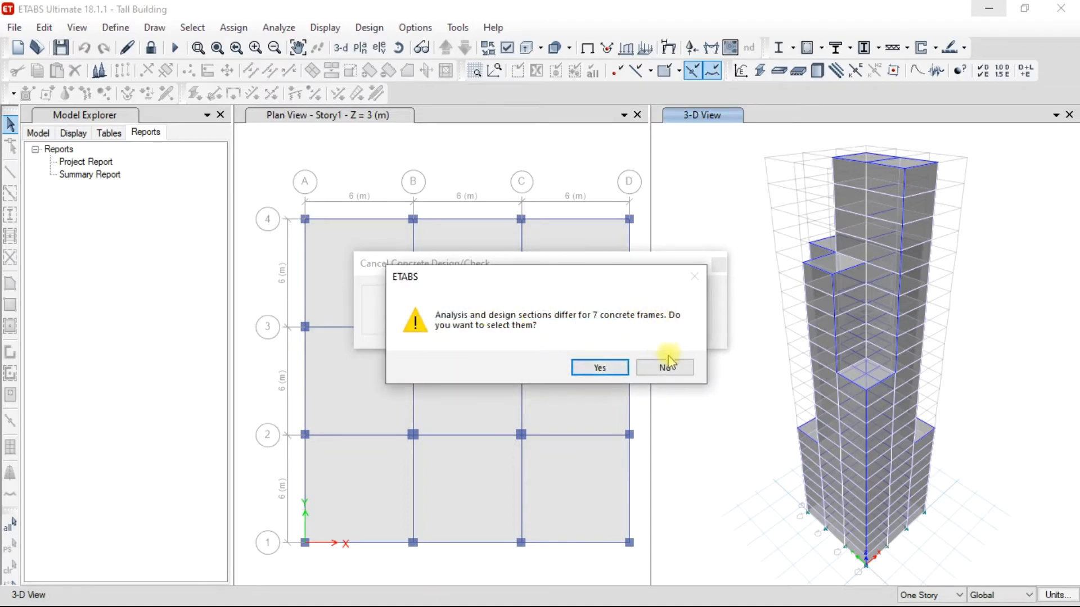
click(603, 369)
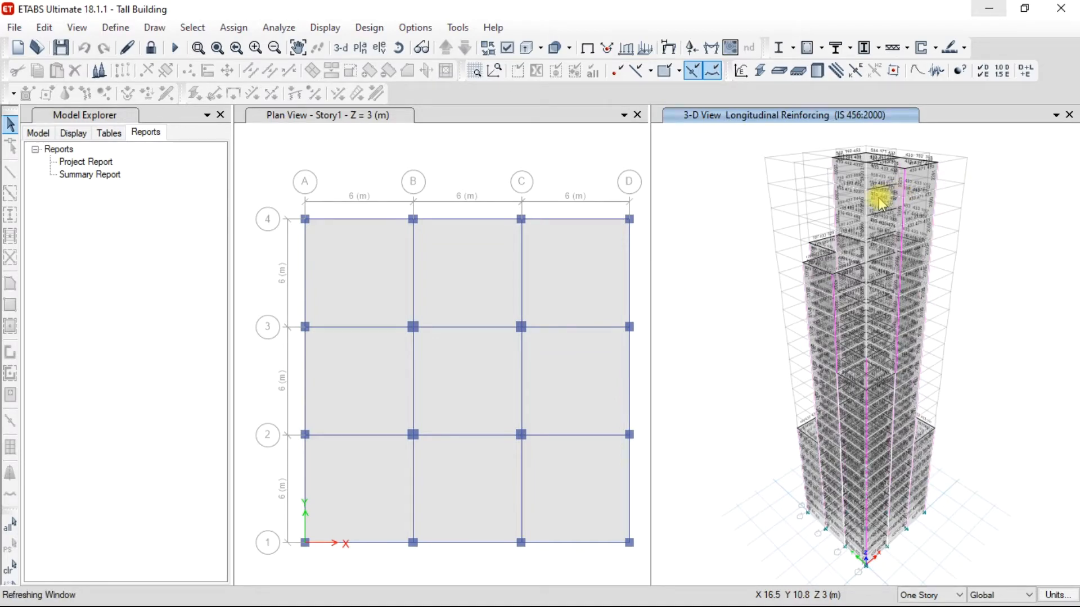
Examine the longitudinal reinforcing values on the upper stories in the 3-D view and generate the Project Report.
scroll(881, 173, up, 5)
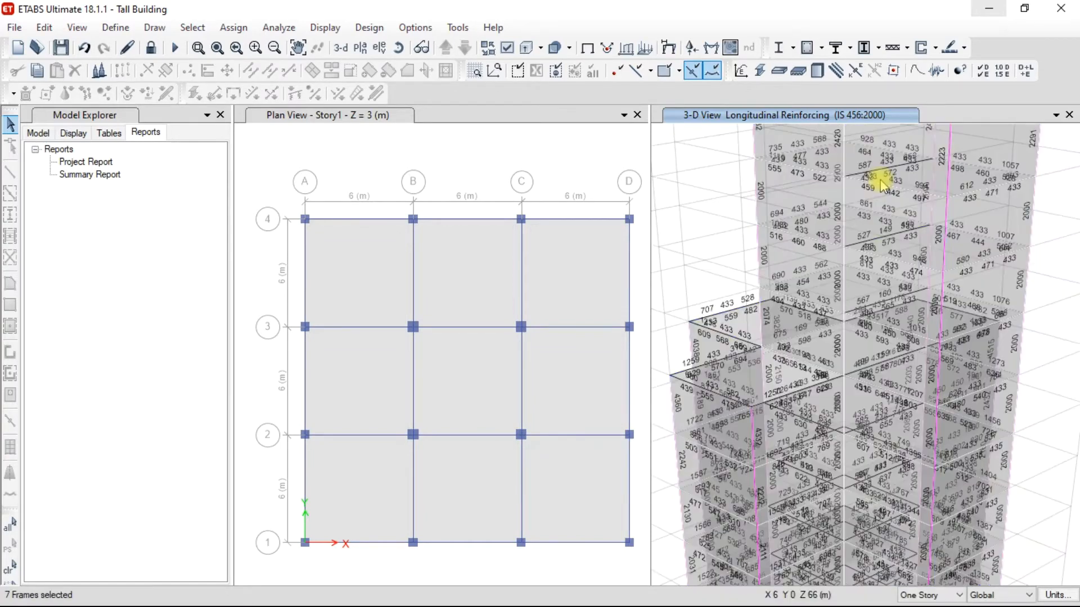
middle_drag(878, 186, 875, 320)
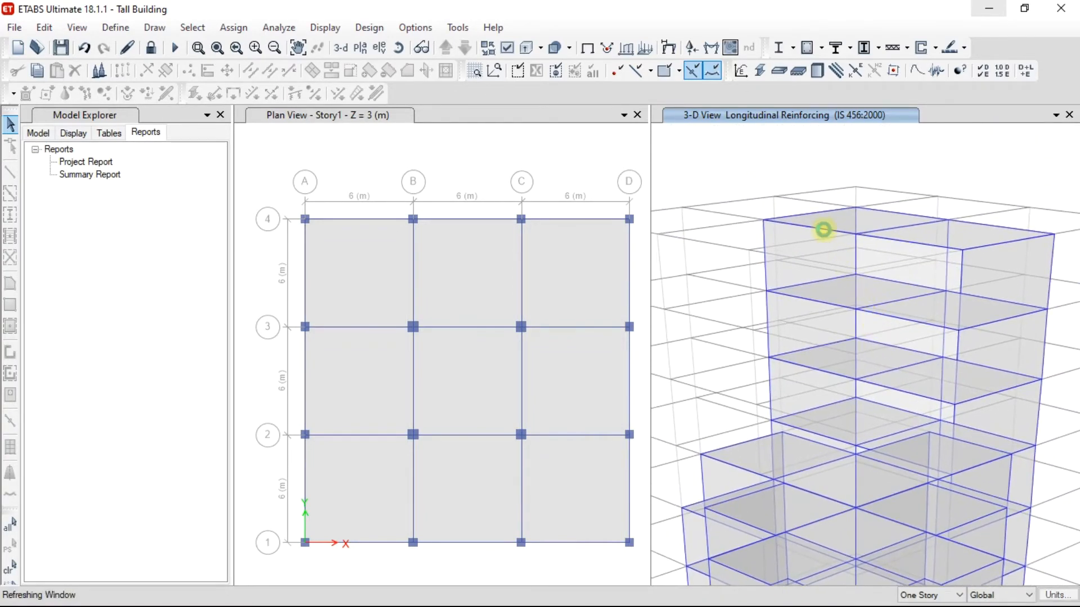
mouse_move(814, 232)
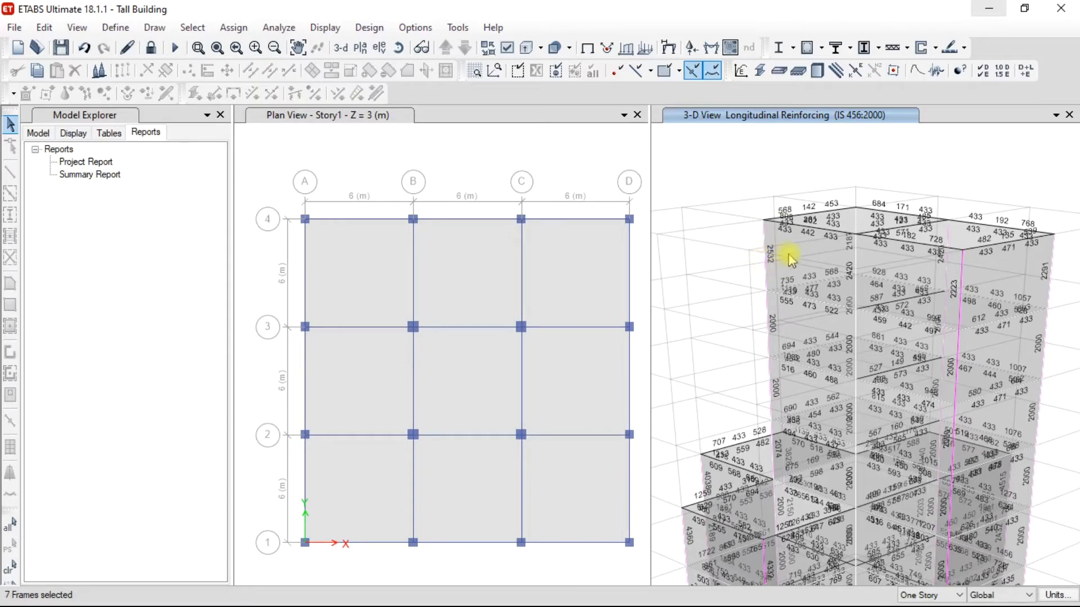
scroll(788, 270, down, 5)
middle_drag(799, 318, 814, 248)
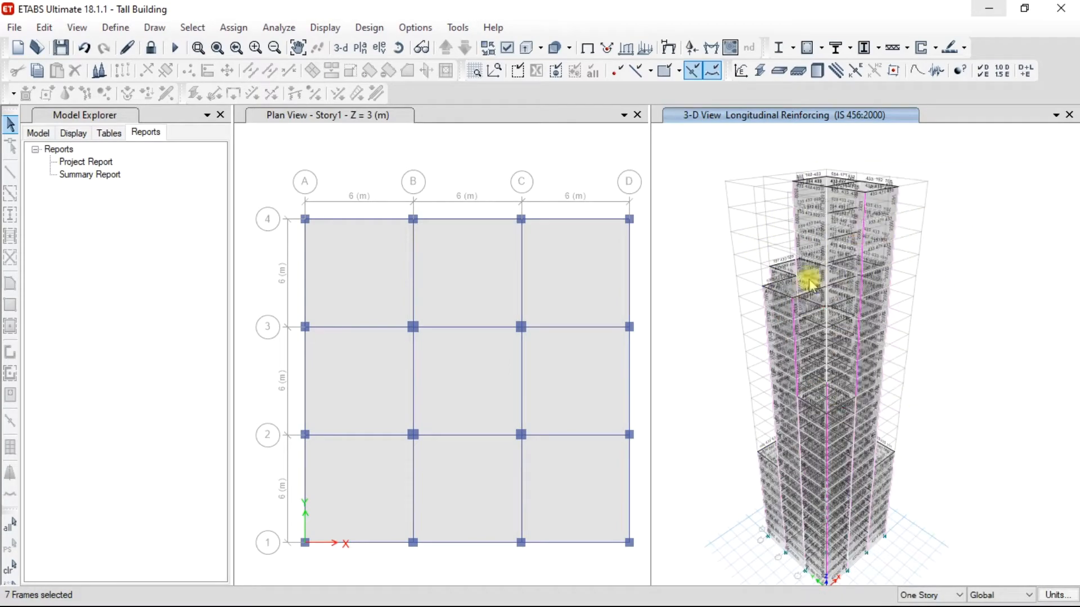
mouse_move(817, 276)
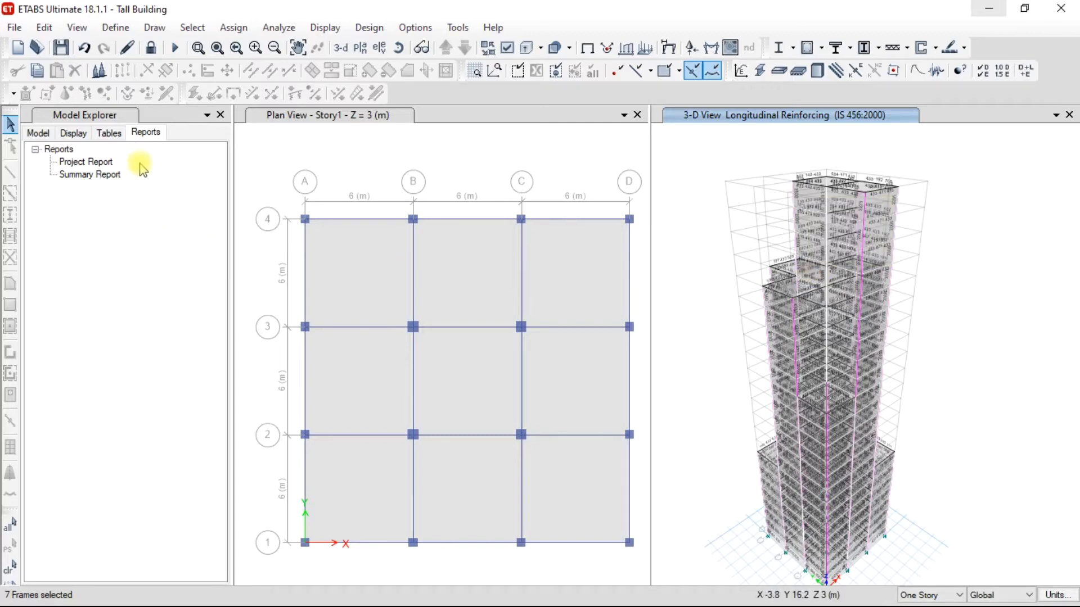
click(81, 162)
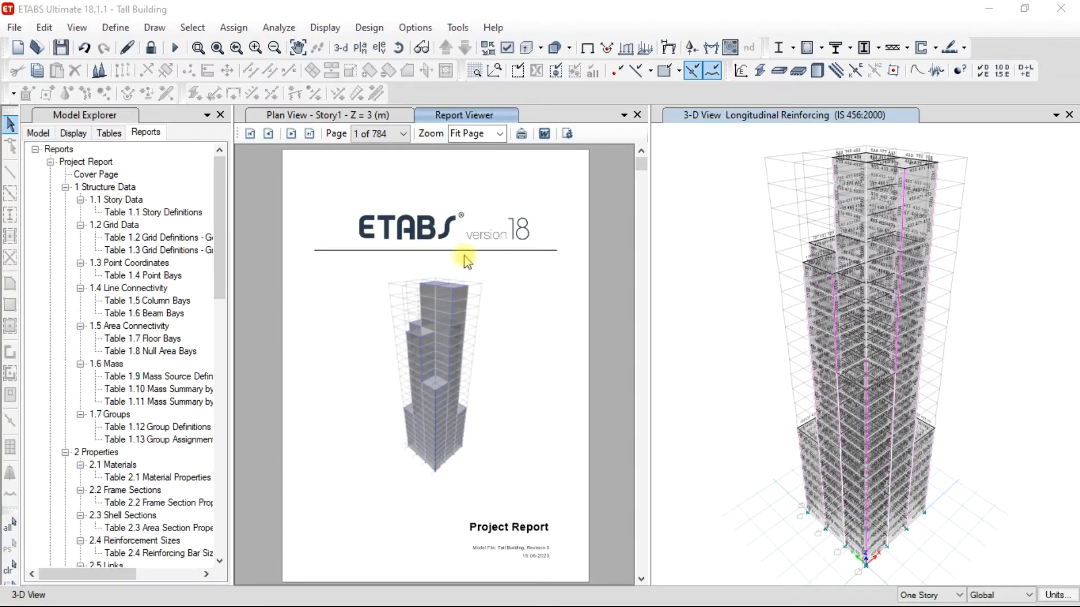
Examine the project report's opening pages, from the cover through the list of tables to the structure data tables, and close the report.
scroll(378, 291, down, 4)
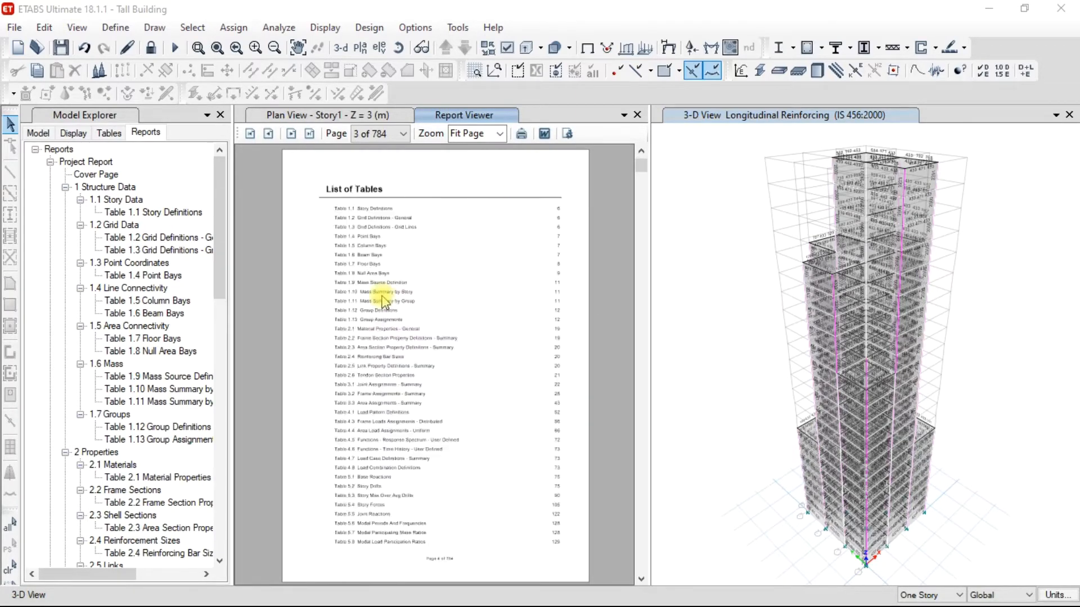
scroll(402, 255, up, 1)
scroll(407, 274, down, 3)
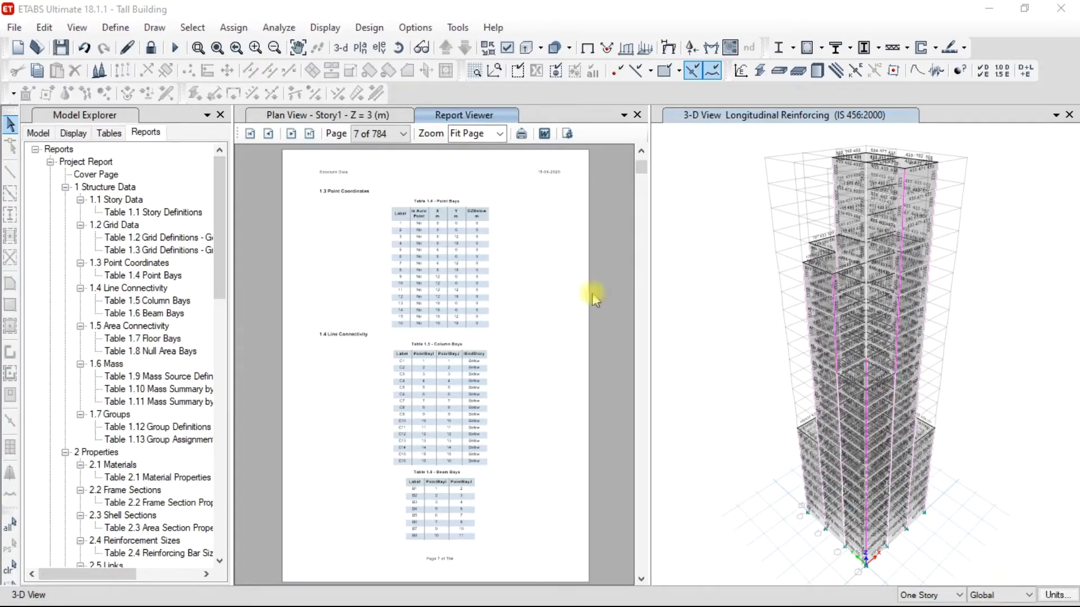
click(638, 115)
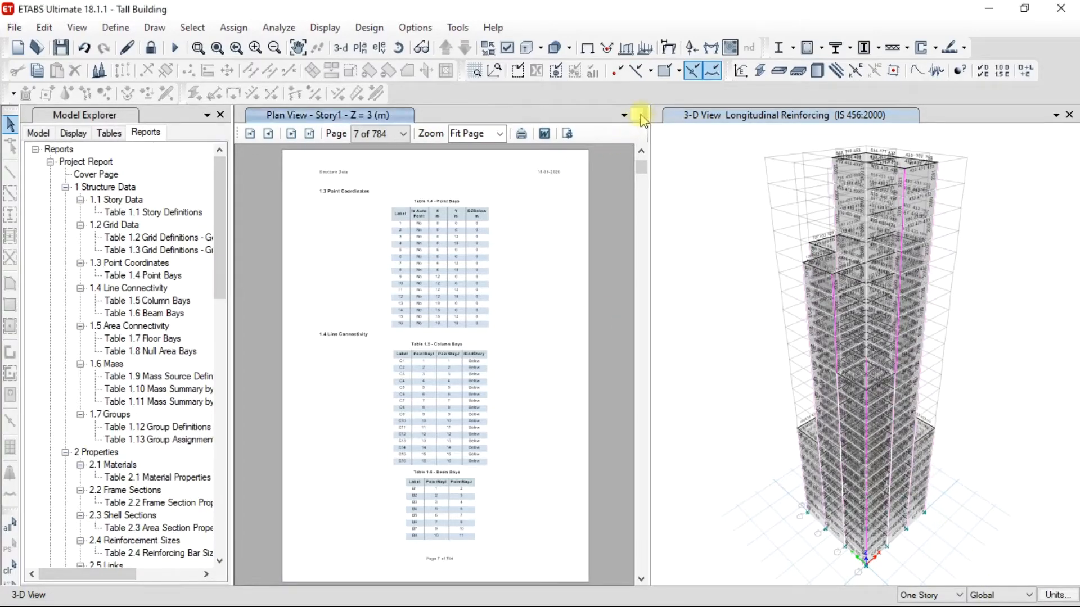
click(708, 153)
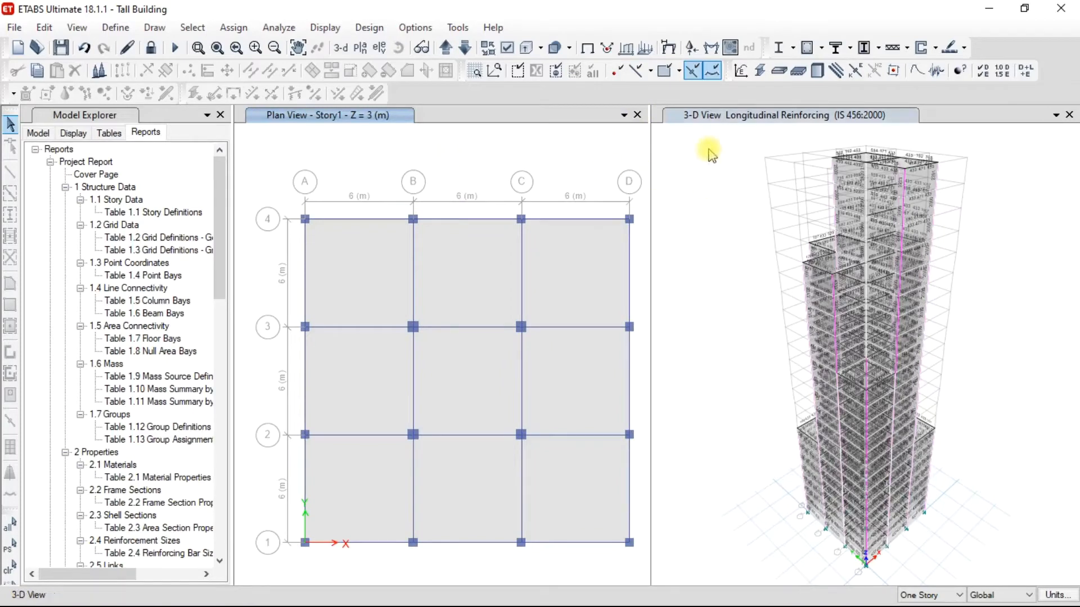
Unlock the model, accepting deletion of the analysis results, and close the Model Explorer.
click(152, 49)
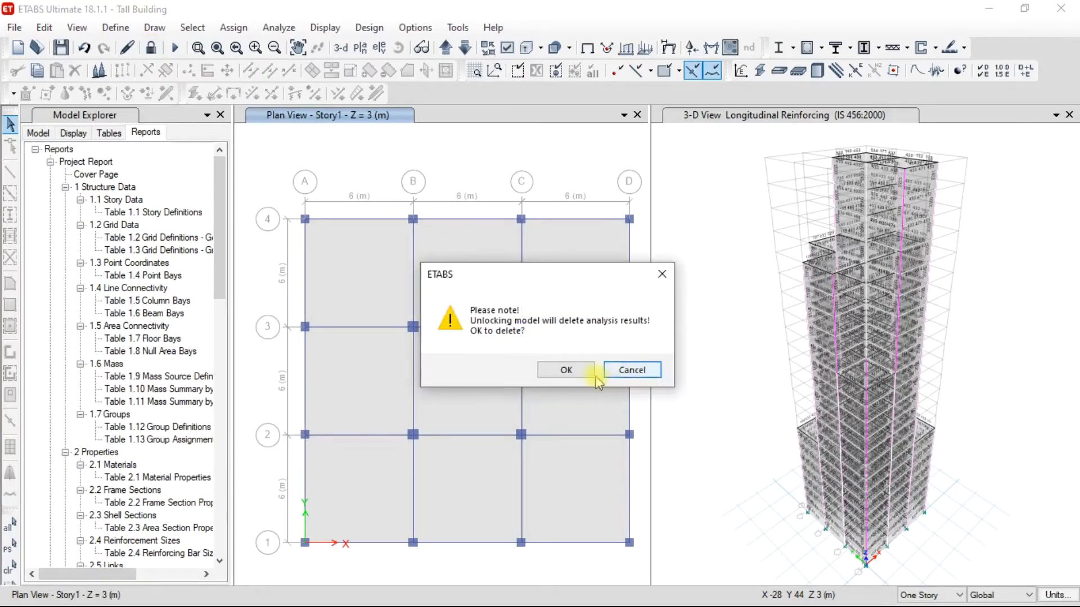
click(564, 369)
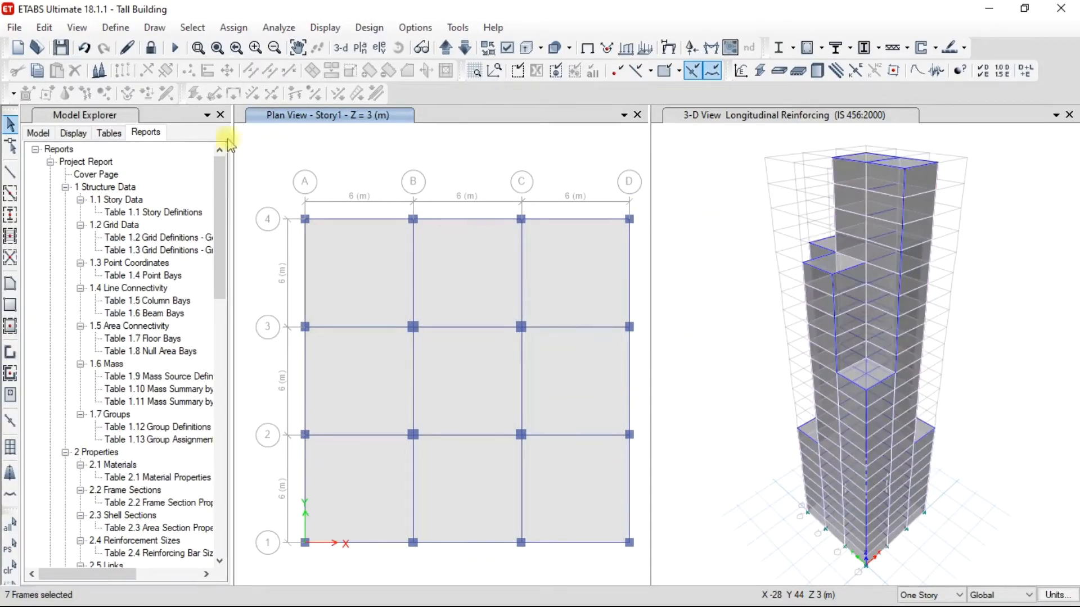
click(220, 115)
click(501, 219)
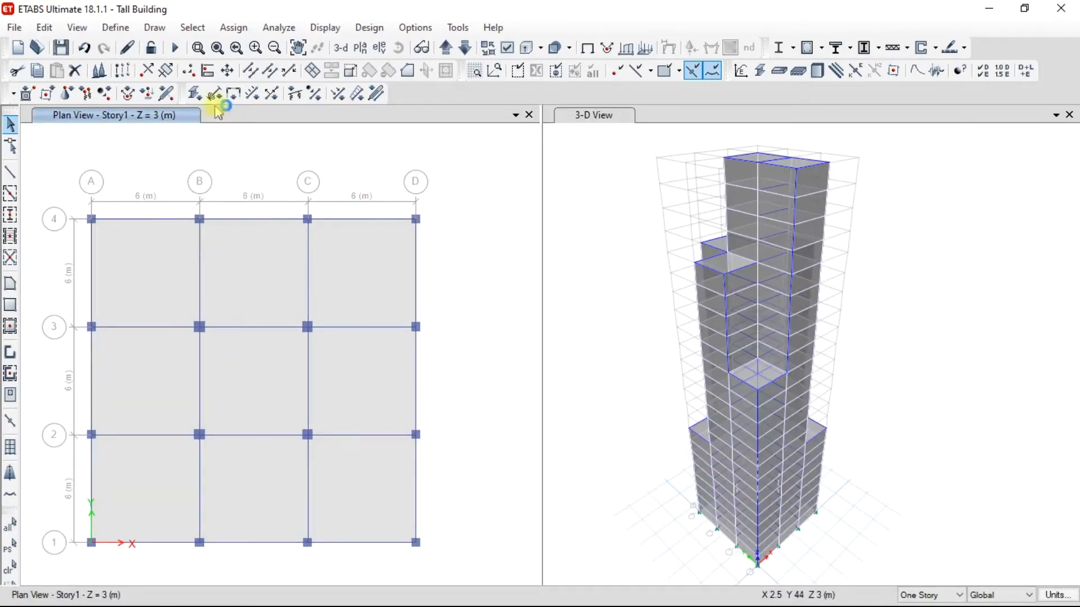
Review the IS 1893:2016 lateral load settings of the Seismic load pattern and accept them as they are.
click(118, 29)
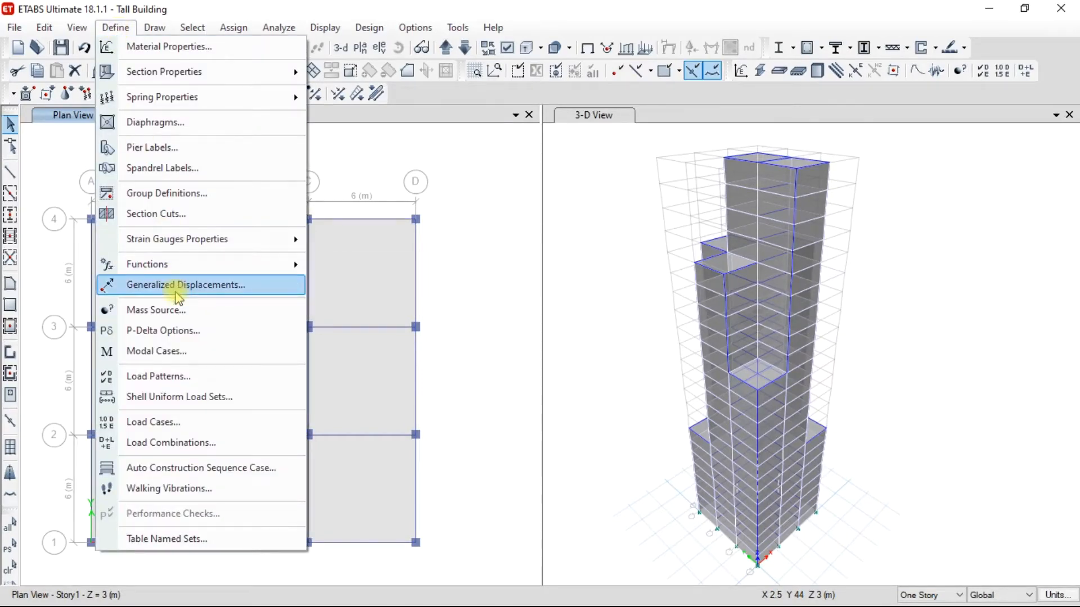
click(167, 376)
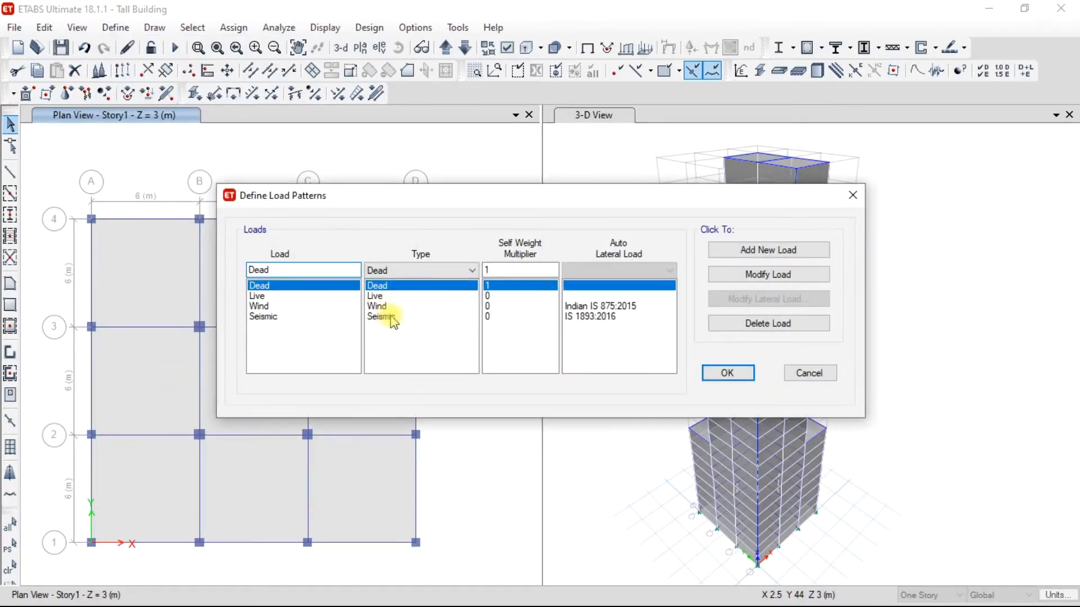
click(390, 317)
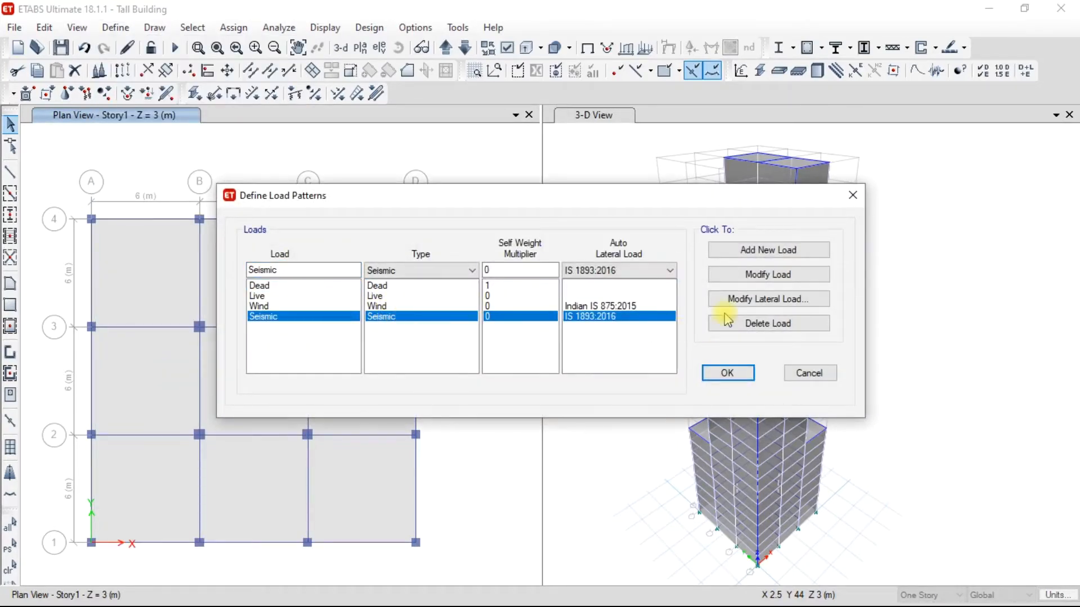
click(757, 301)
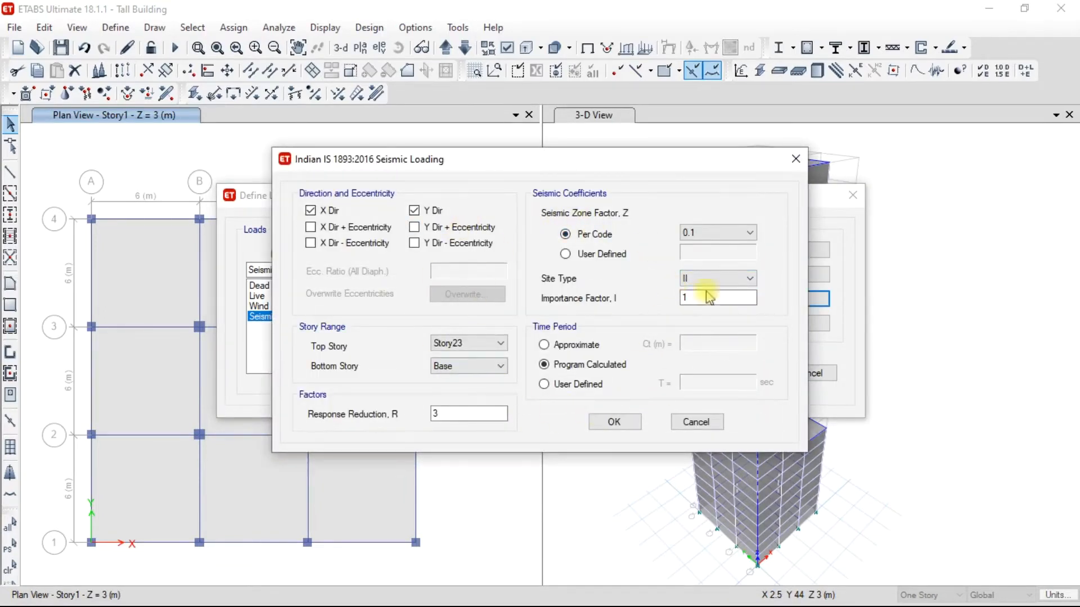
click(619, 423)
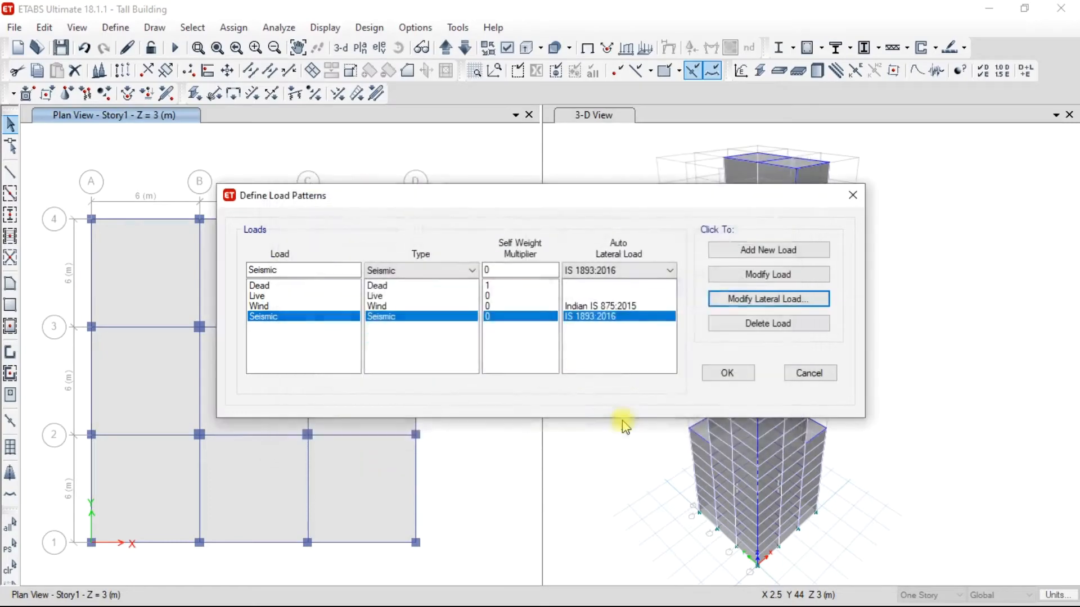
click(727, 371)
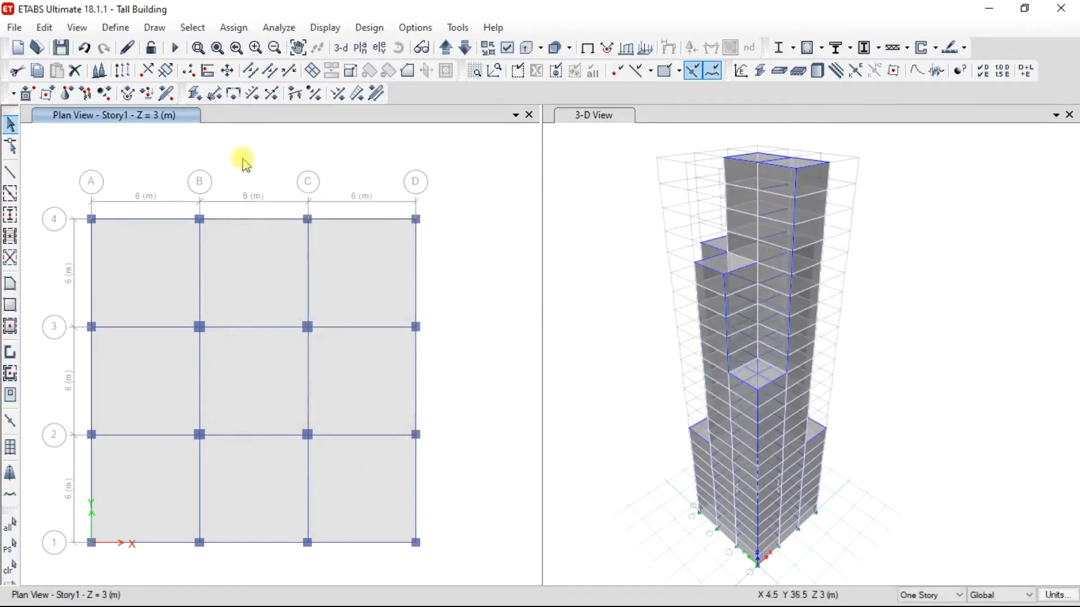
Start a new response spectrum function of type IS 1893:2016.
click(115, 27)
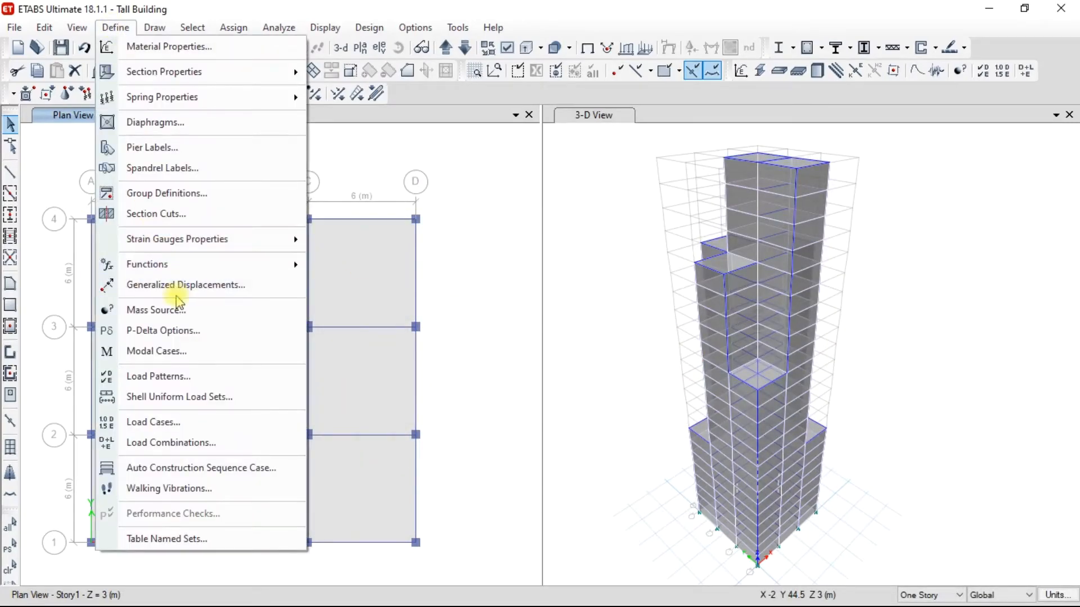
mouse_move(173, 274)
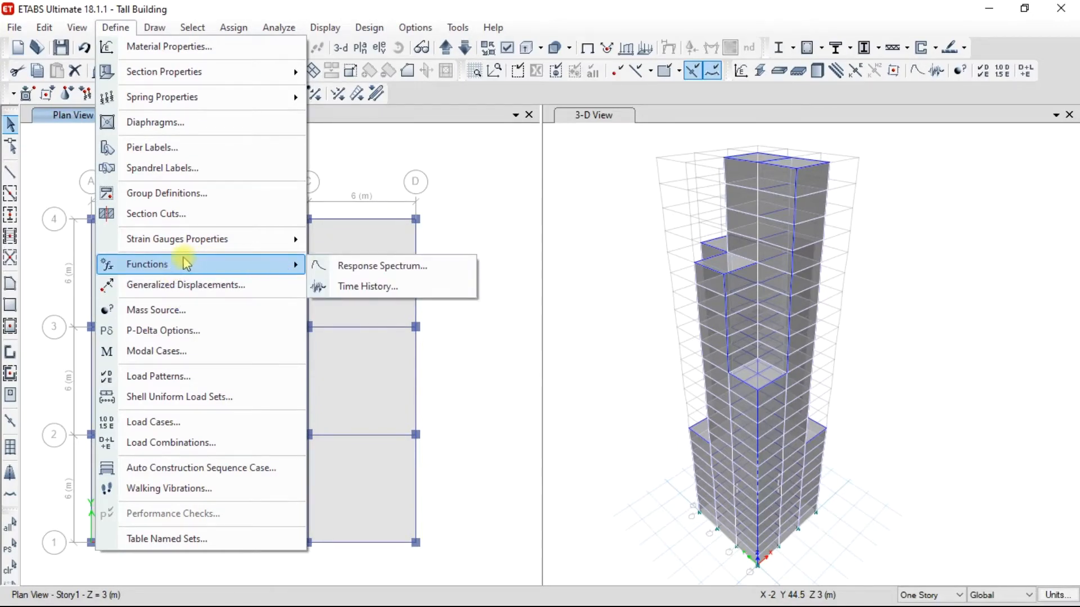
click(370, 268)
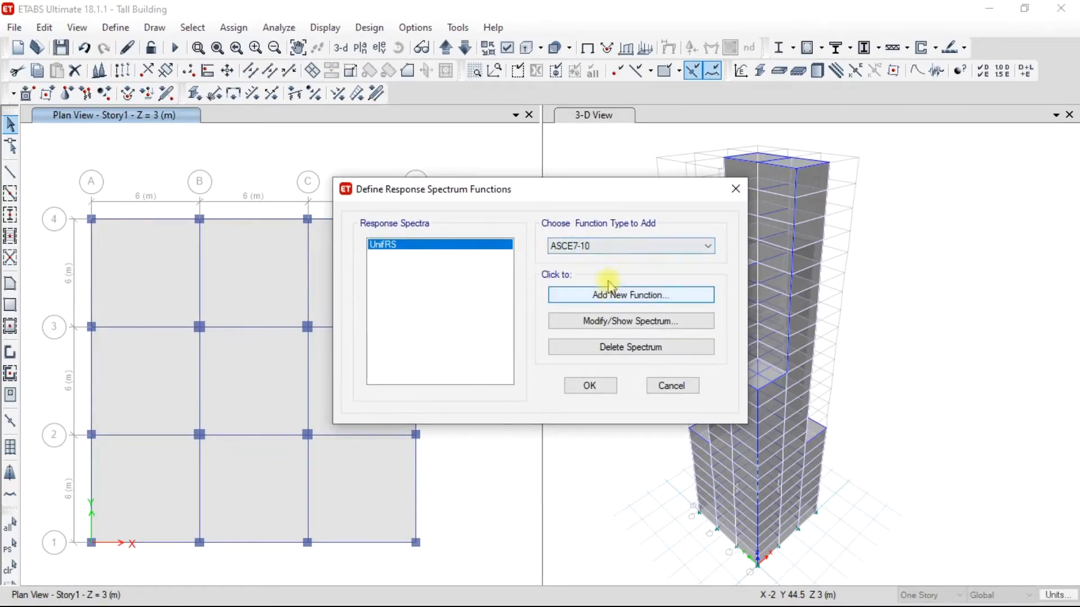
click(618, 246)
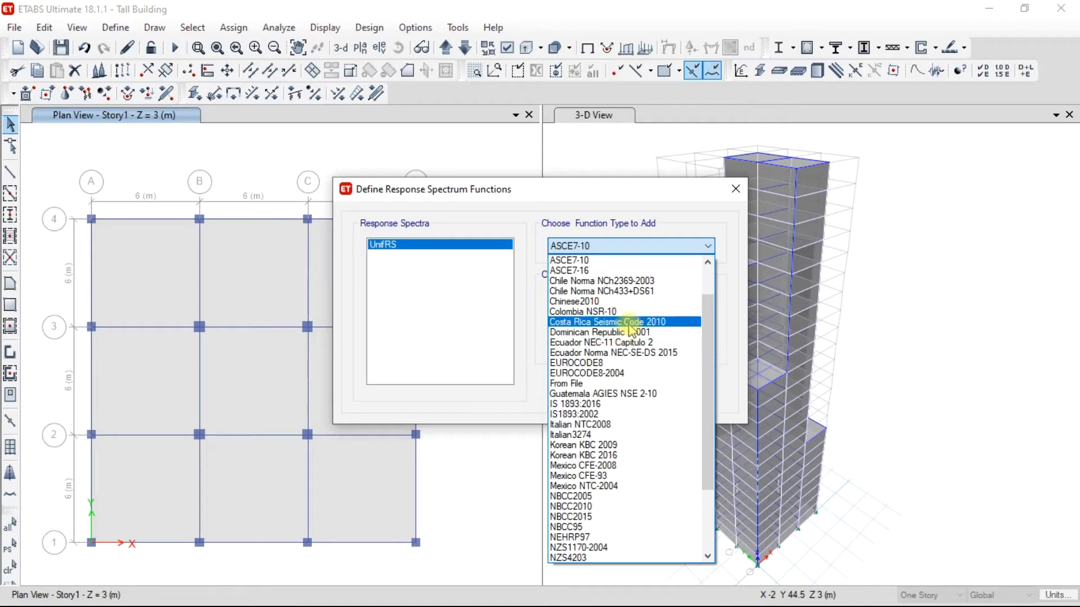
click(600, 405)
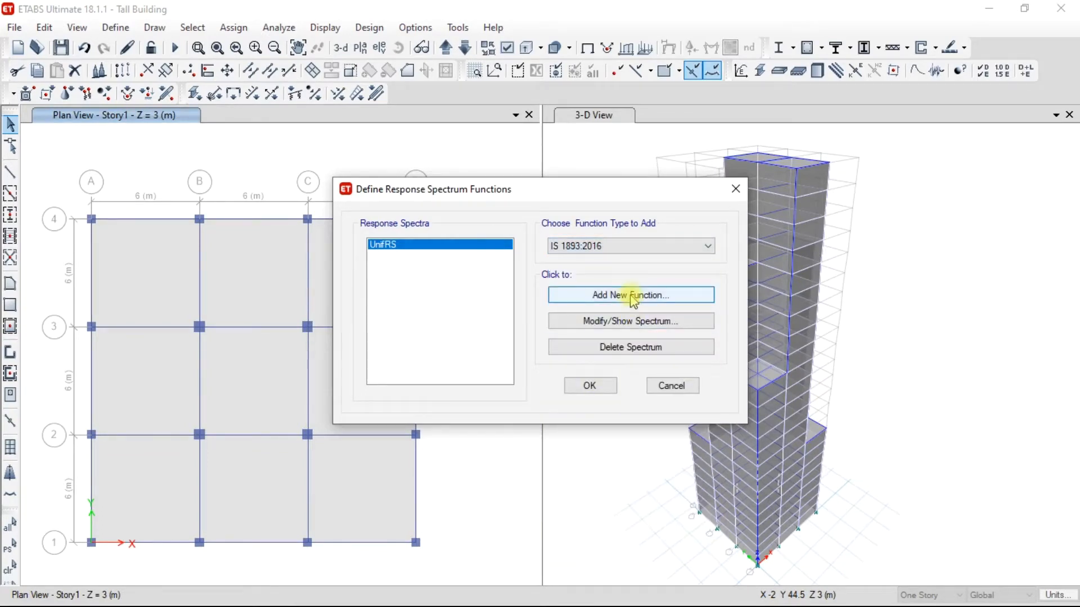
click(633, 296)
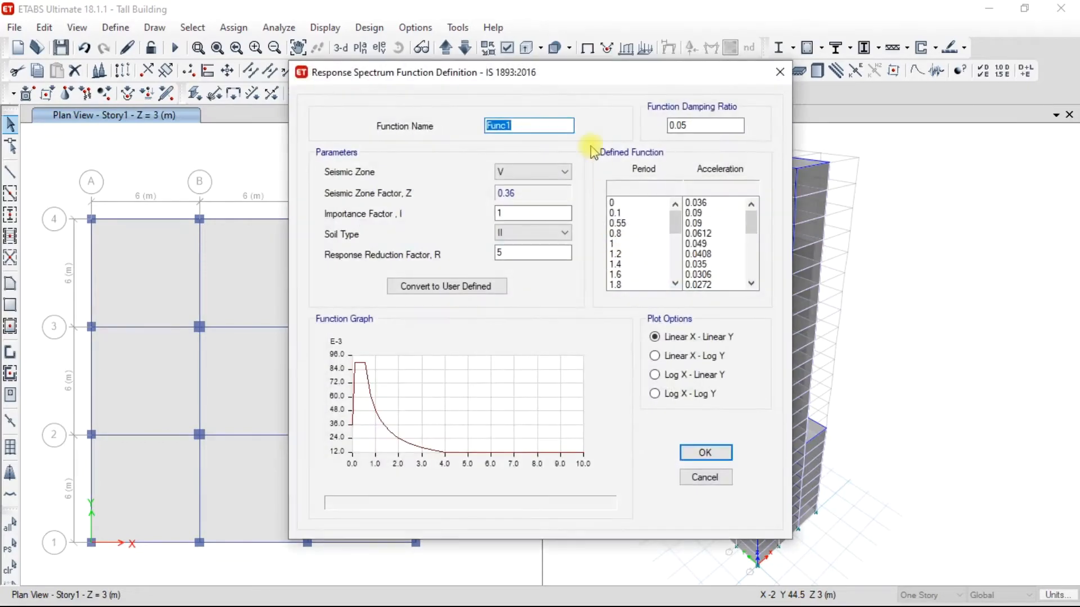
Name the function Response Spectrum, set seismic zone II and a response reduction factor of 3, and save it.
text(Response Spectrum)
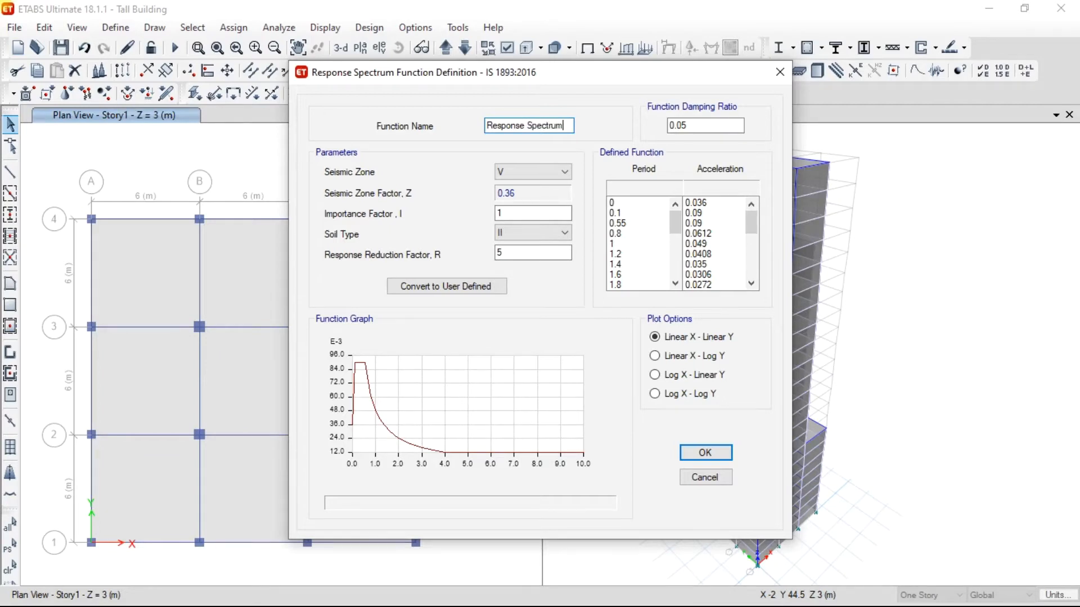
click(692, 127)
click(550, 172)
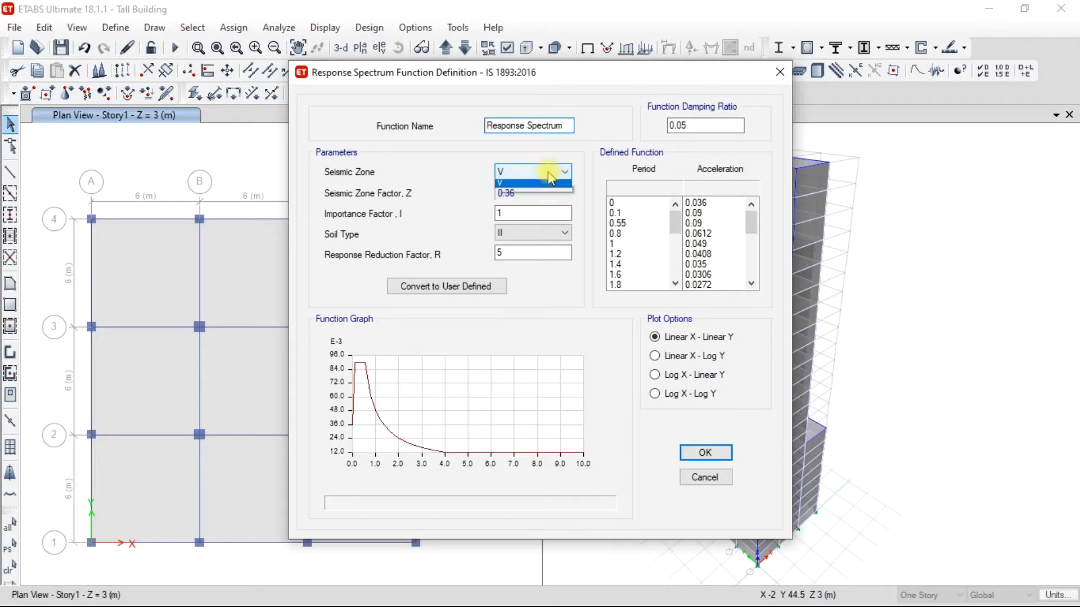
click(539, 190)
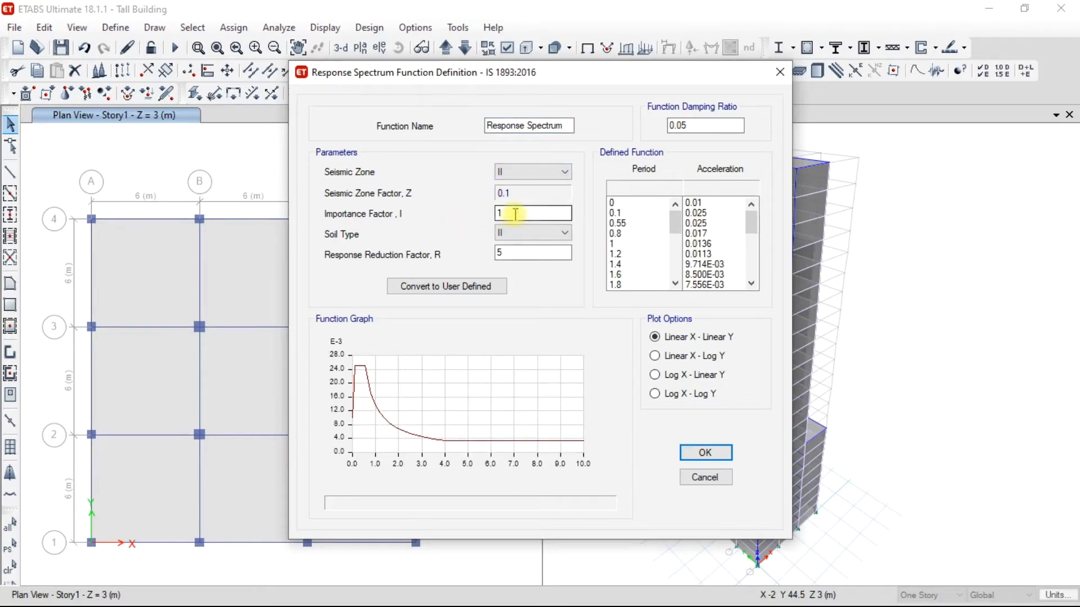
double_click(518, 251)
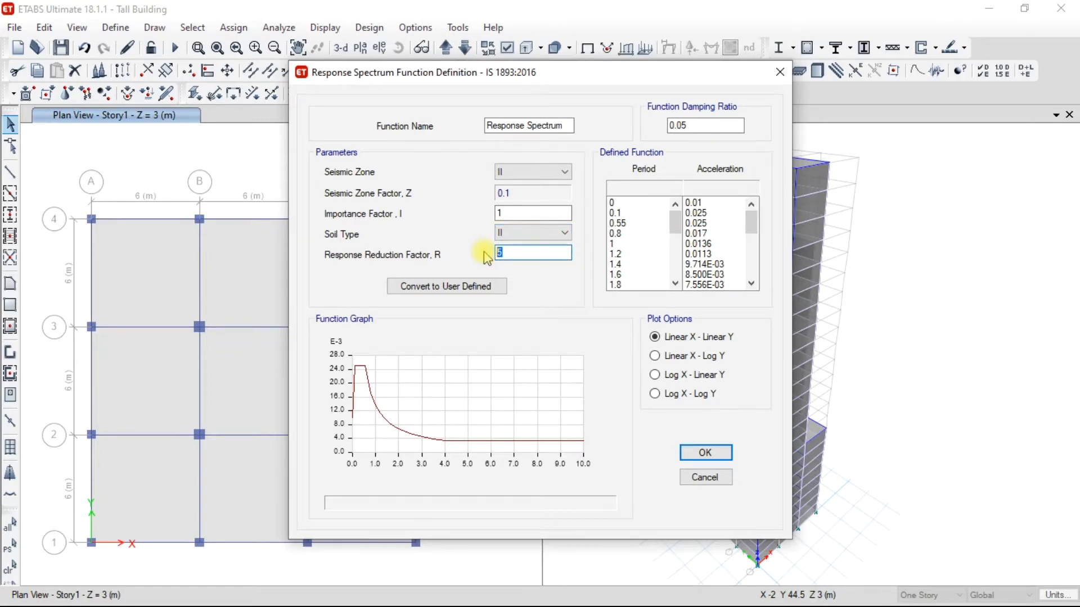
text(3)
click(707, 452)
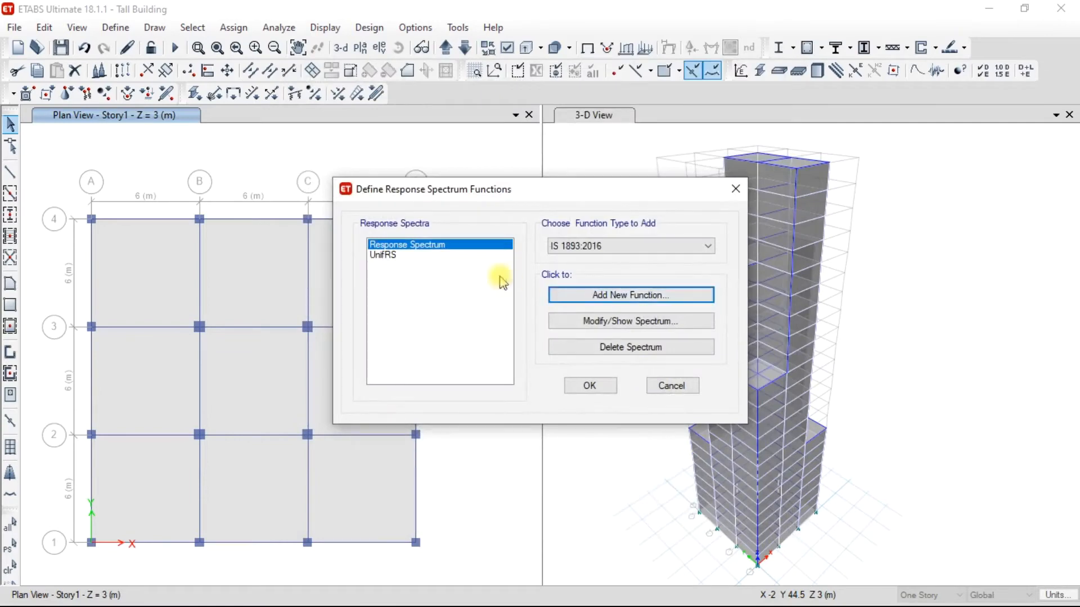
click(590, 386)
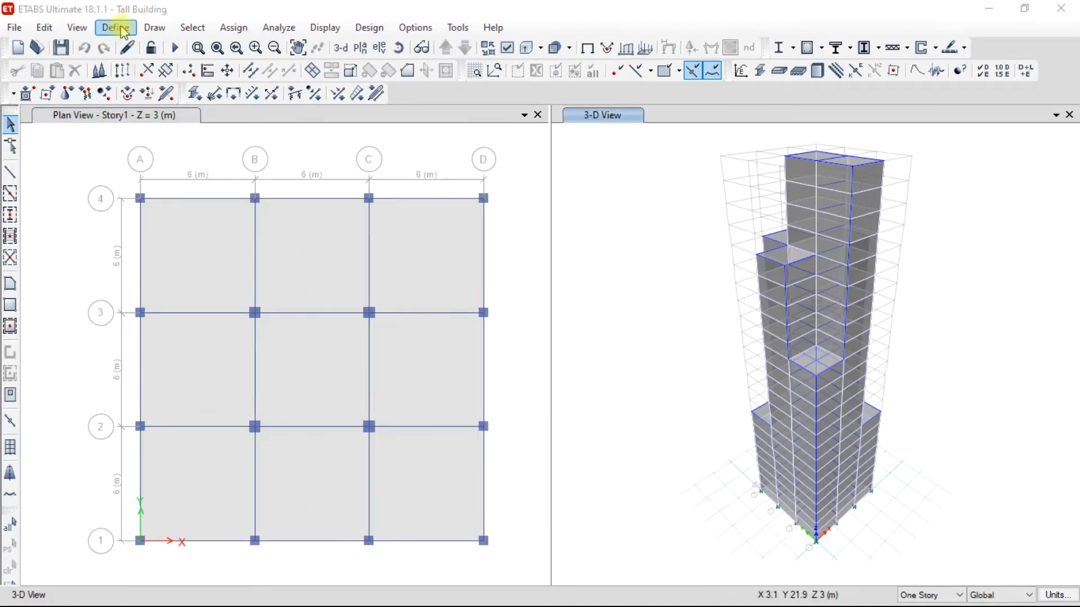
Add a new load case named "Response Sectrum" with Response Spectrum as its load case type.
click(123, 31)
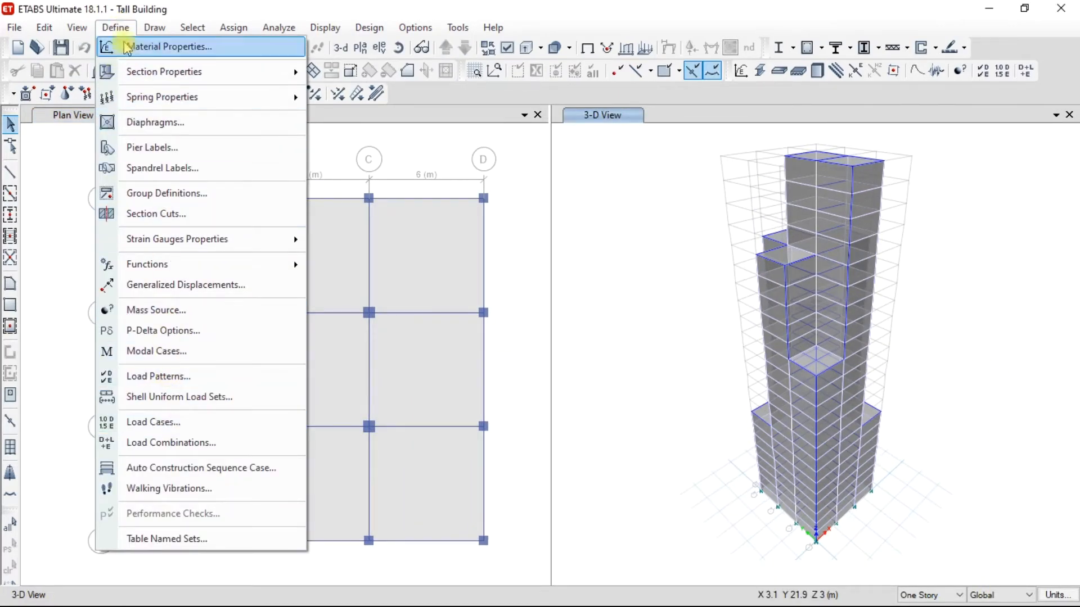
click(170, 421)
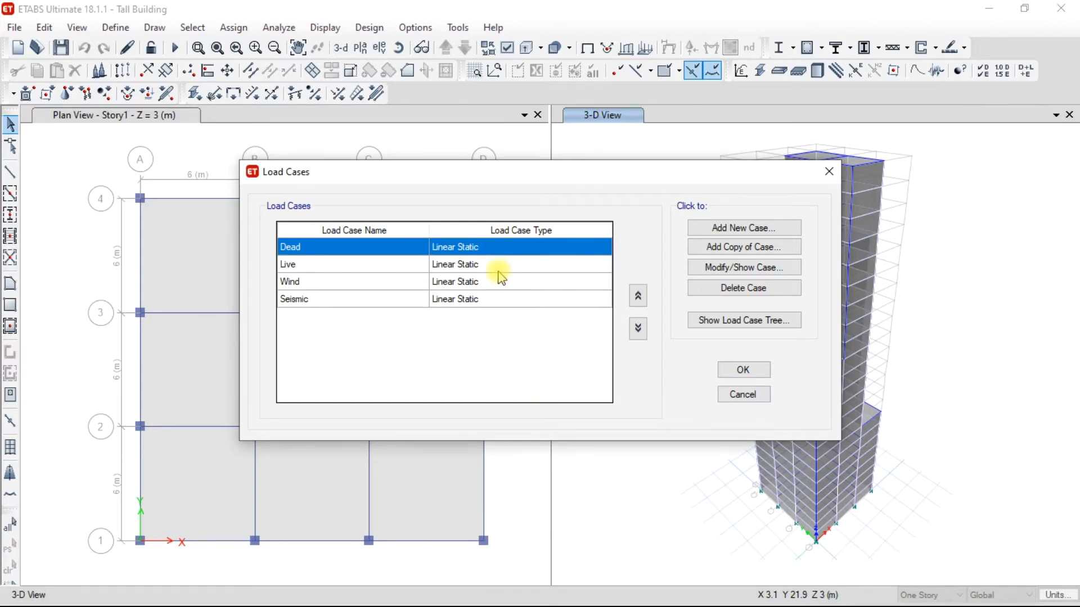
click(477, 302)
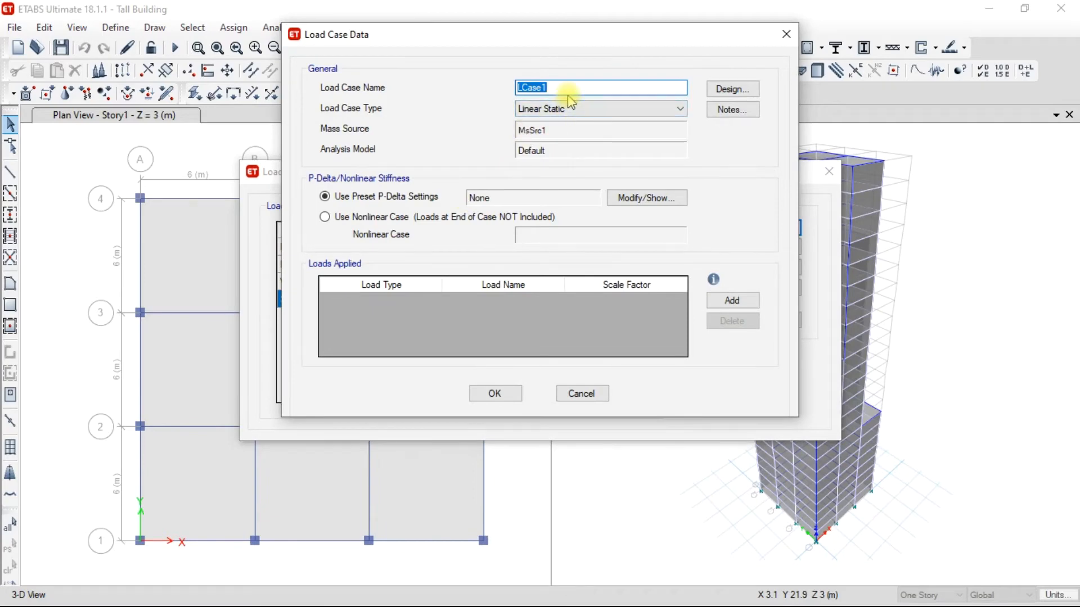
text(Response Sectrum)
click(608, 108)
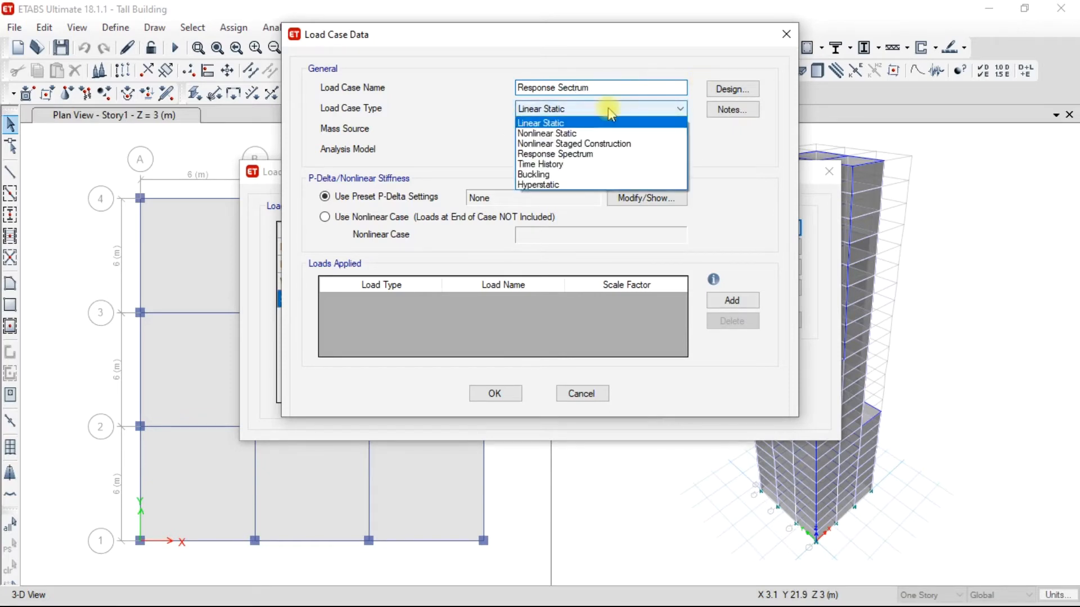
click(601, 155)
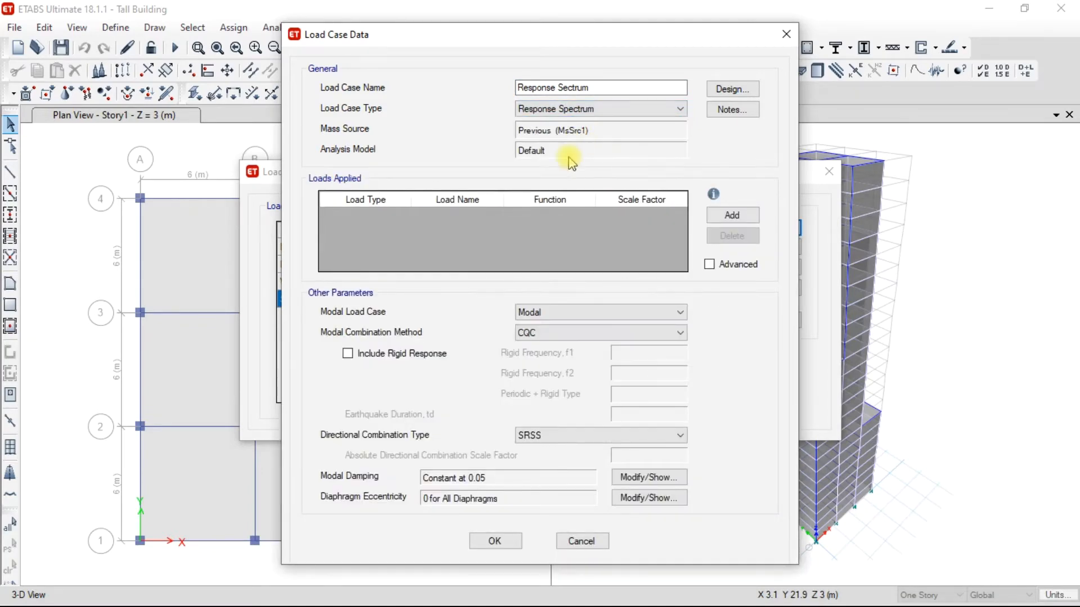
Apply a U1 acceleration load to the load case, using the Response Spectrum function and a scale factor of 1633.5.
click(733, 215)
click(401, 218)
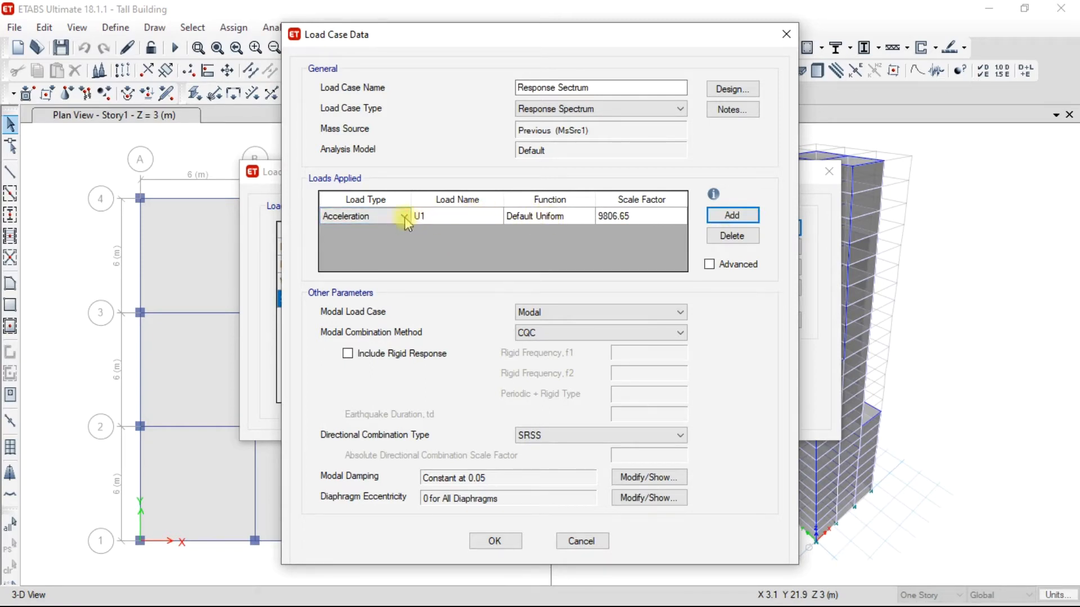
click(559, 221)
click(575, 216)
click(563, 252)
click(636, 216)
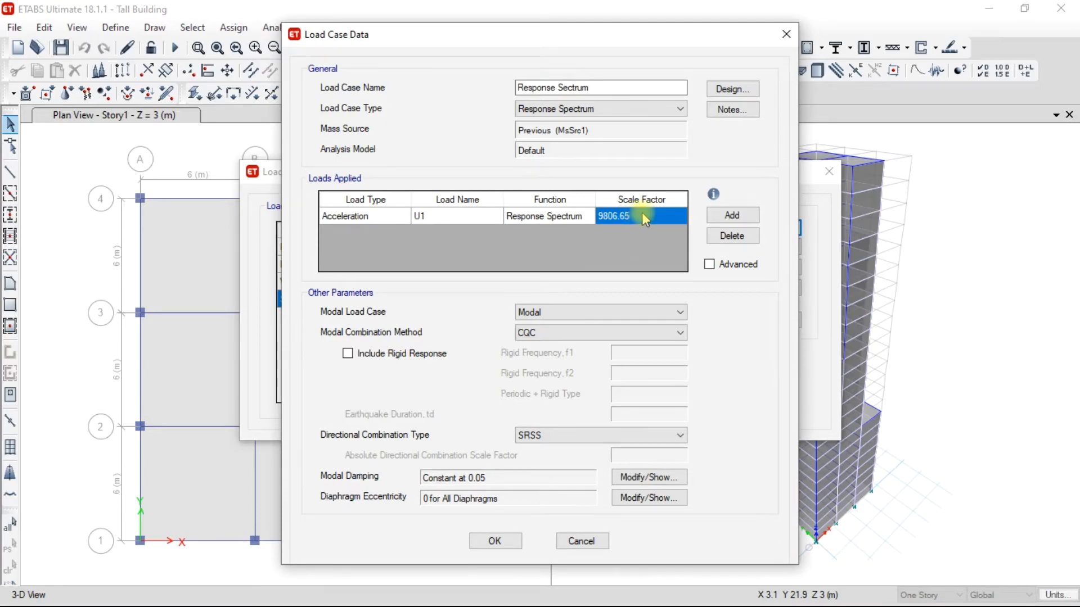
text(1633.5)
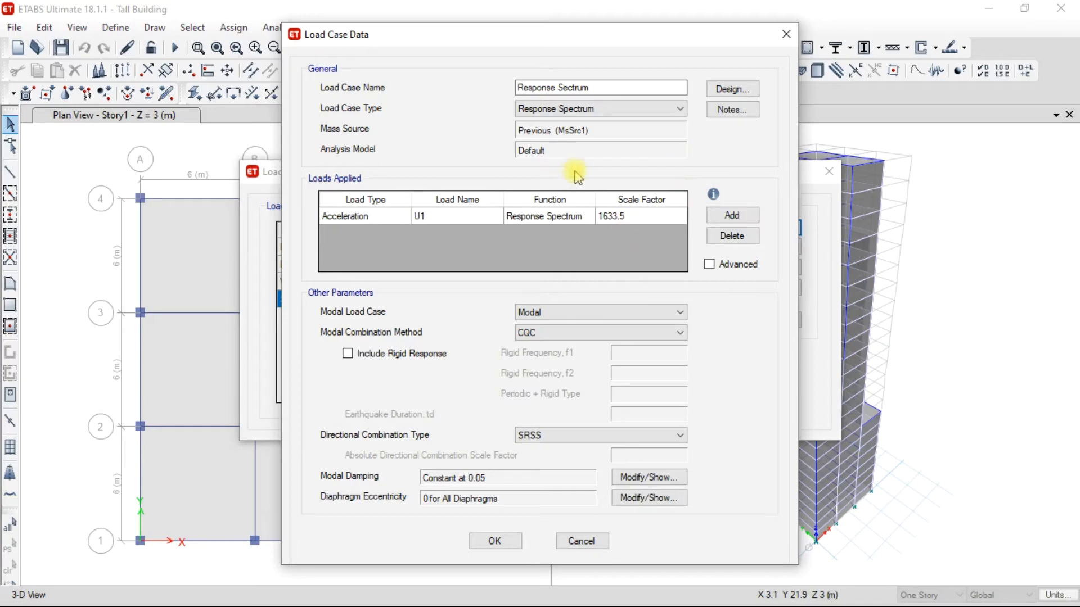
Add a U2 acceleration load with the Response Spectrum function and a scale factor of 1633.5, and save the load case.
click(731, 216)
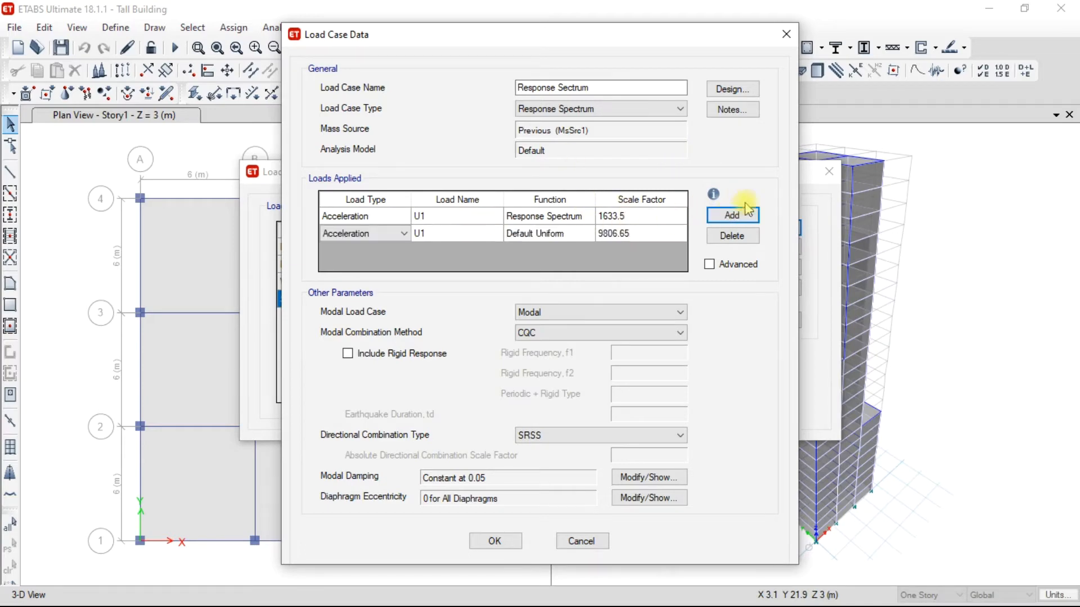
click(441, 234)
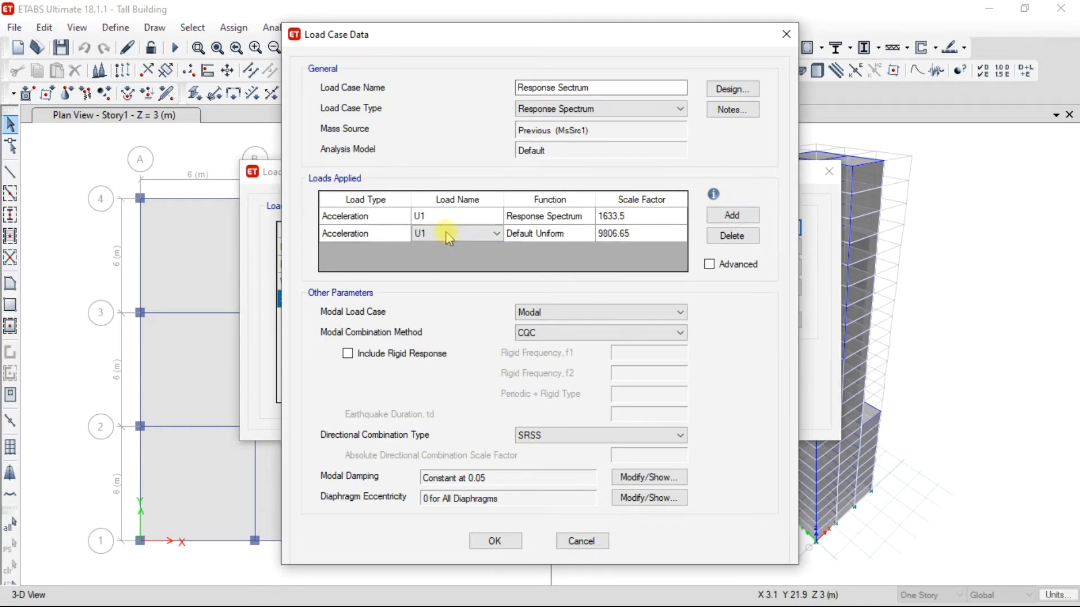
click(478, 233)
click(478, 258)
click(565, 239)
click(588, 234)
click(571, 269)
click(638, 231)
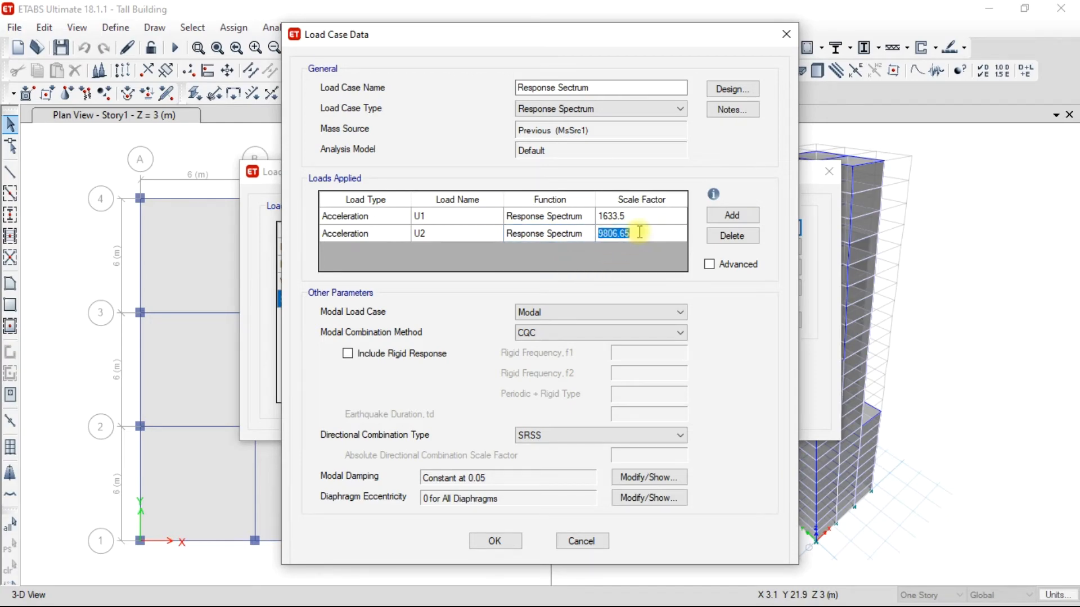
text(1633.5)
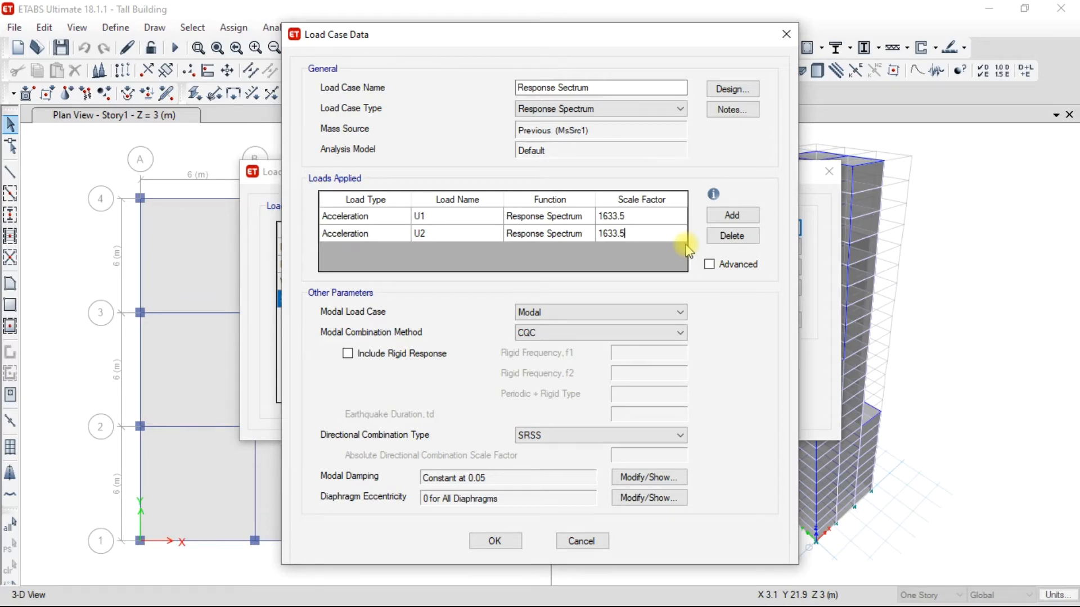
click(495, 541)
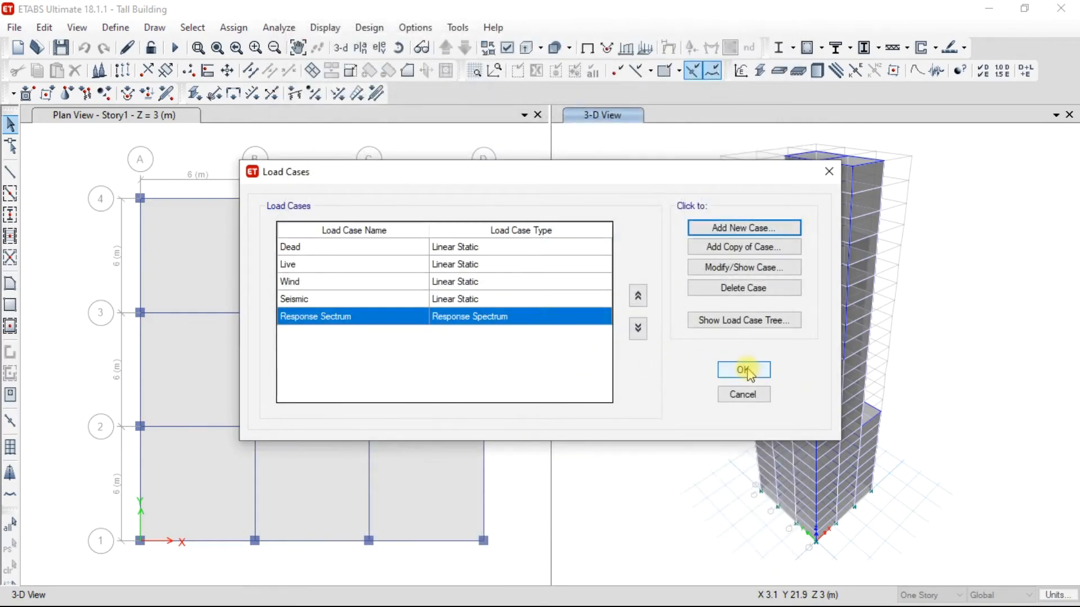
click(744, 370)
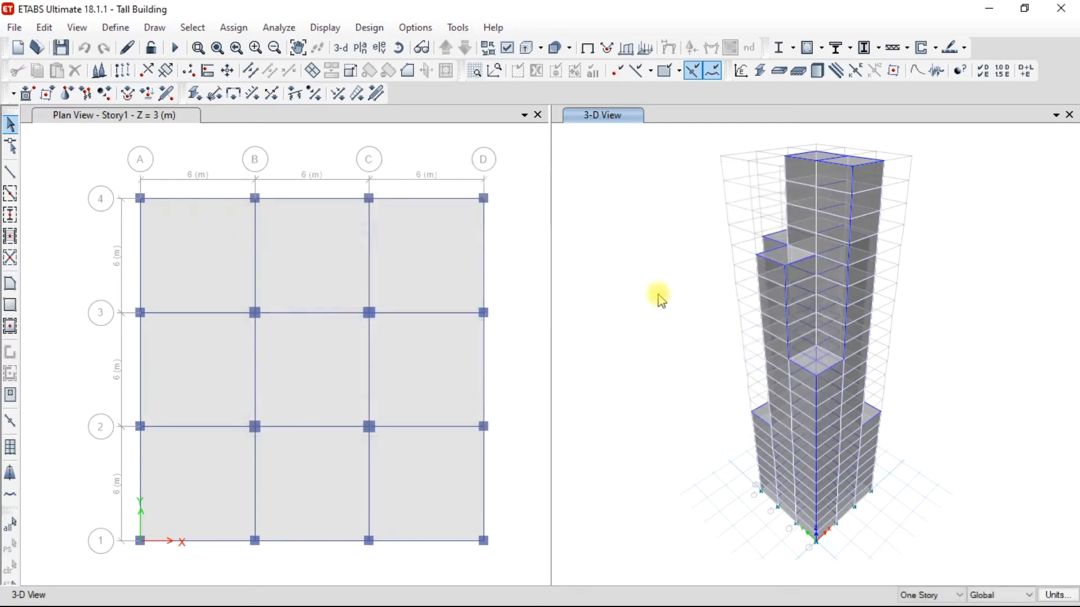
Review the display units, looking up the unit of translational acceleration among the time-related items.
click(537, 207)
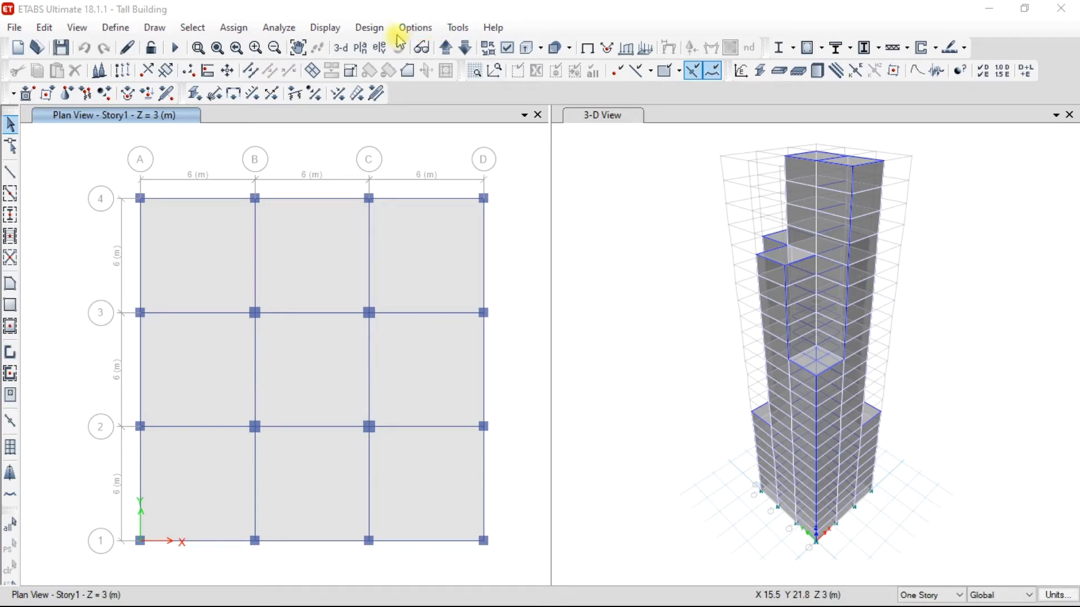
click(416, 28)
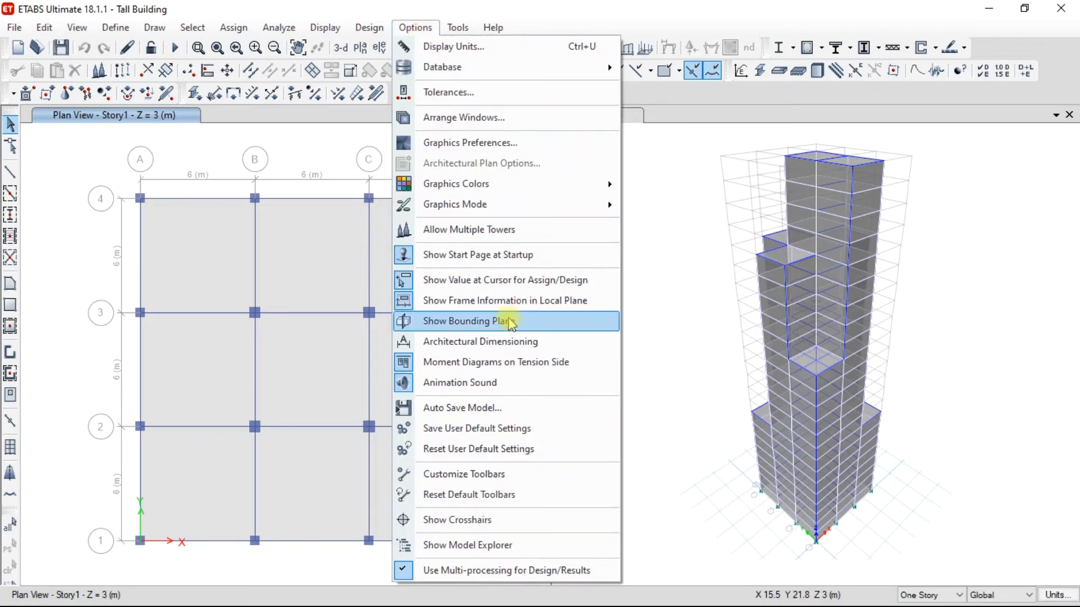
click(476, 48)
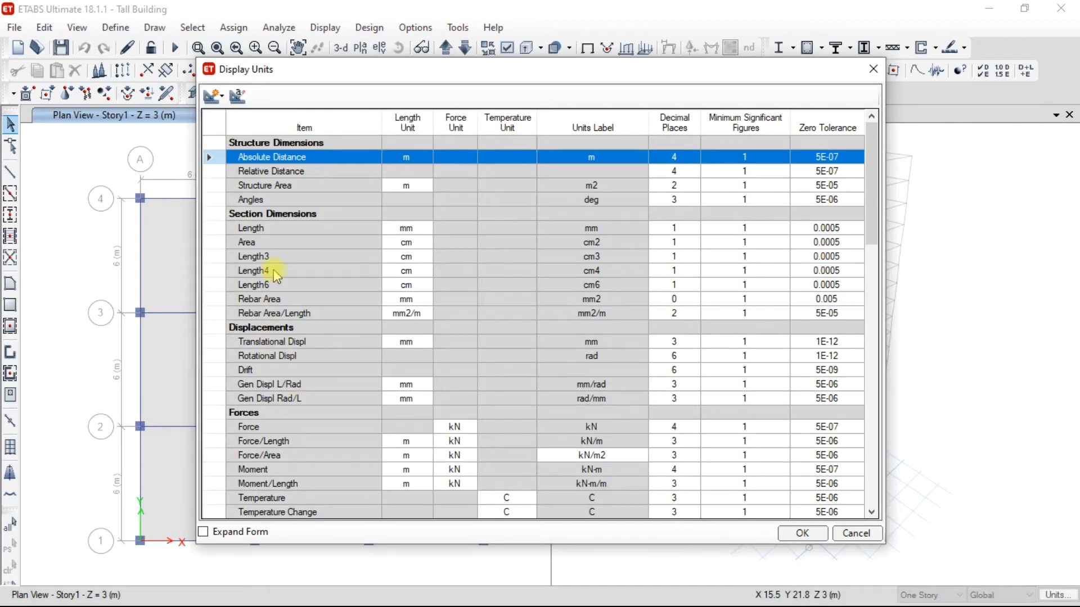
scroll(274, 272, down, 6)
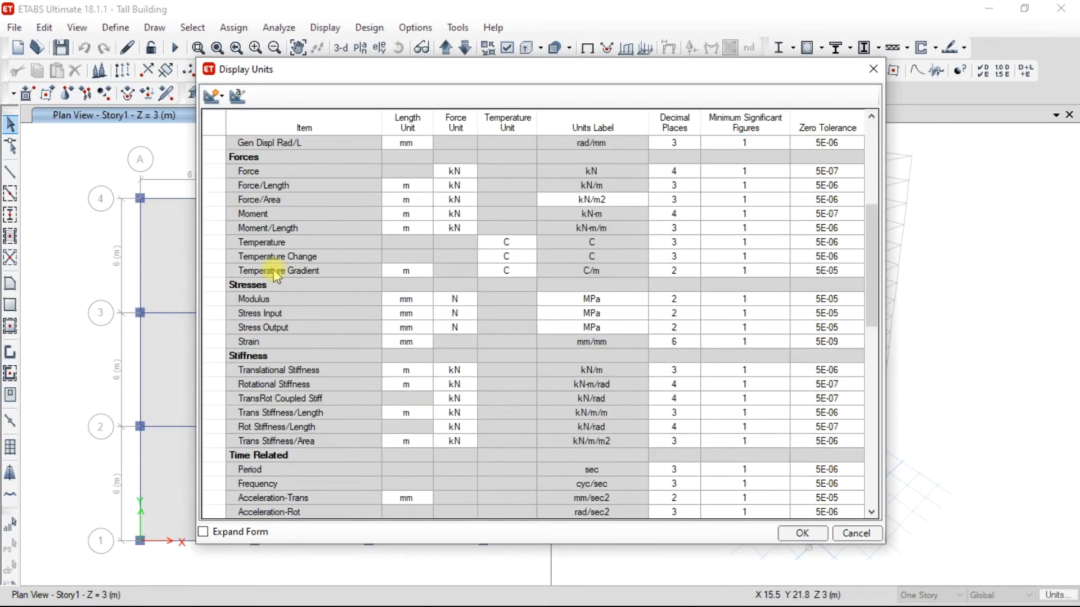
scroll(275, 274, down, 3)
scroll(275, 274, down, 9)
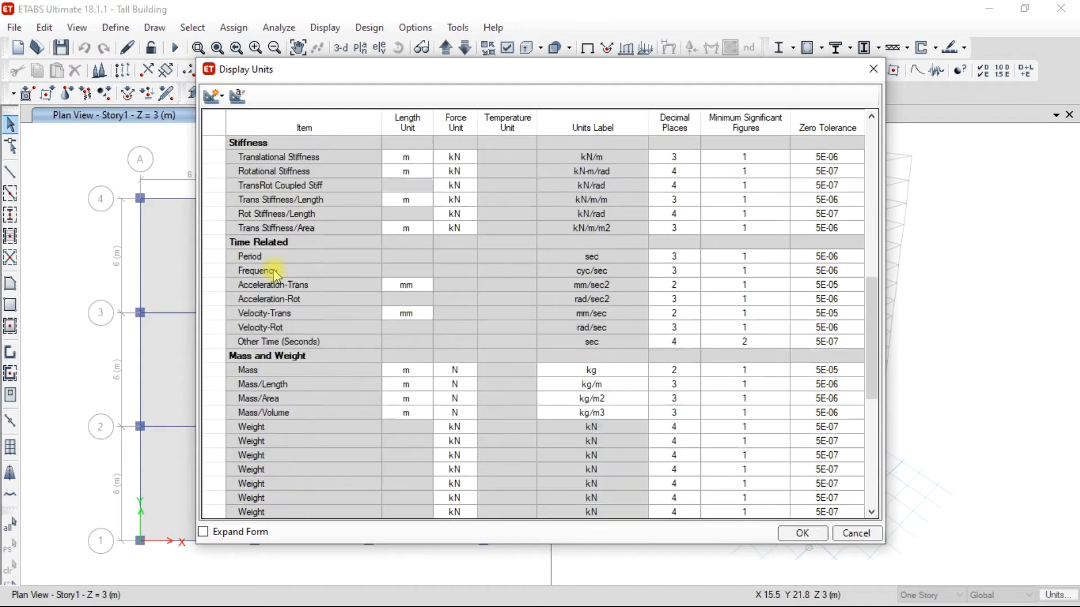
scroll(276, 274, down, 2)
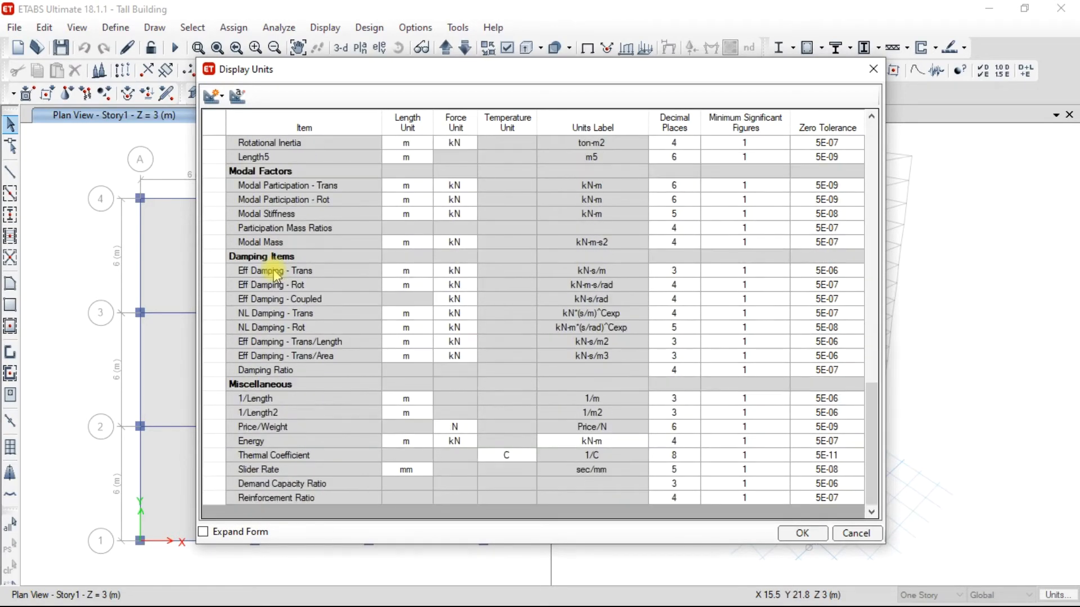
scroll(276, 274, up, 6)
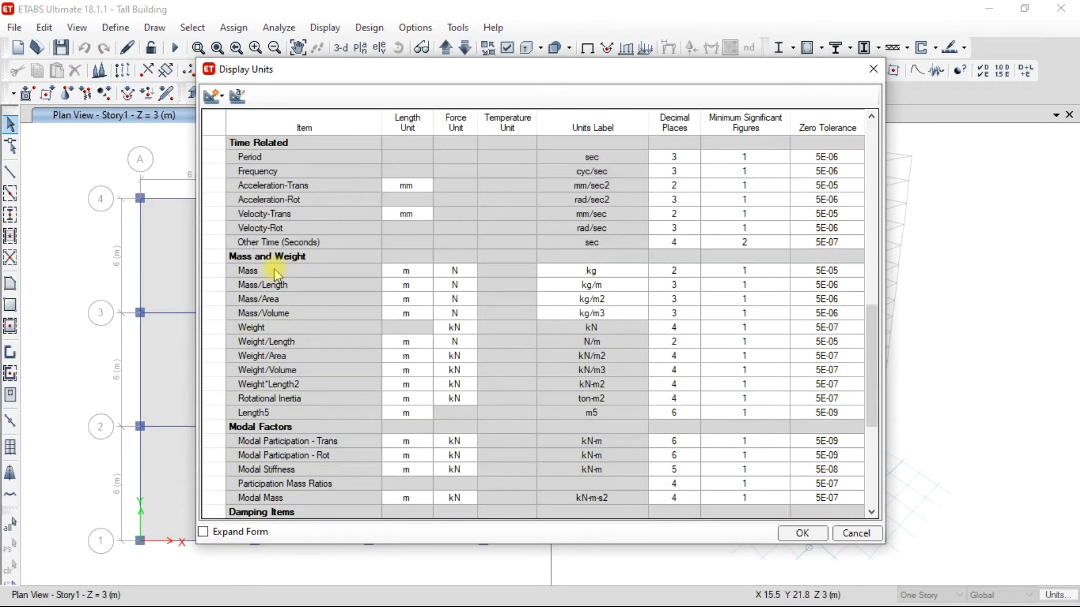
click(295, 186)
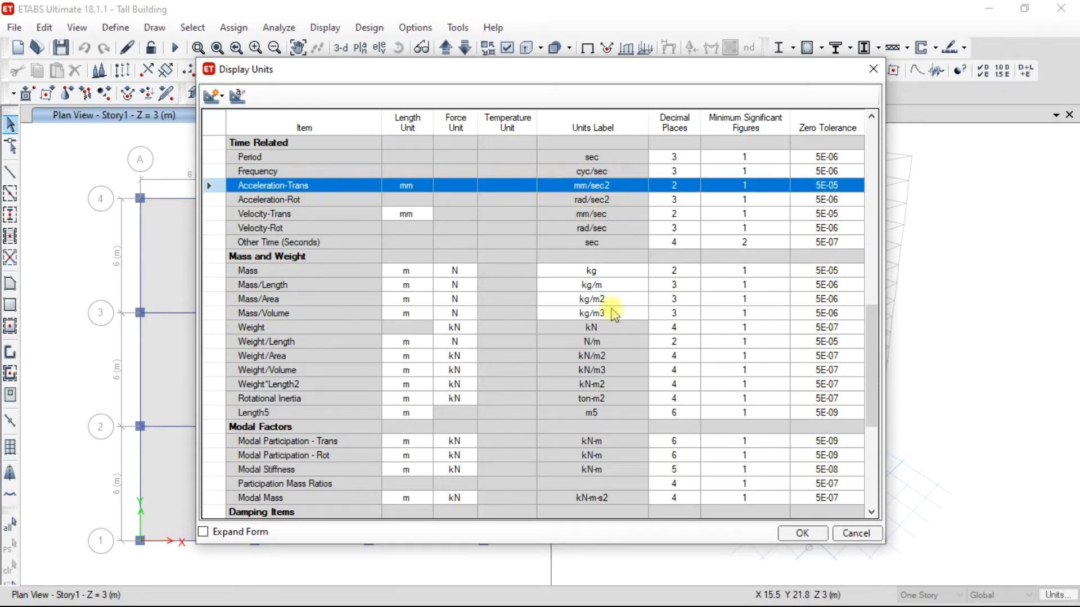
click(798, 534)
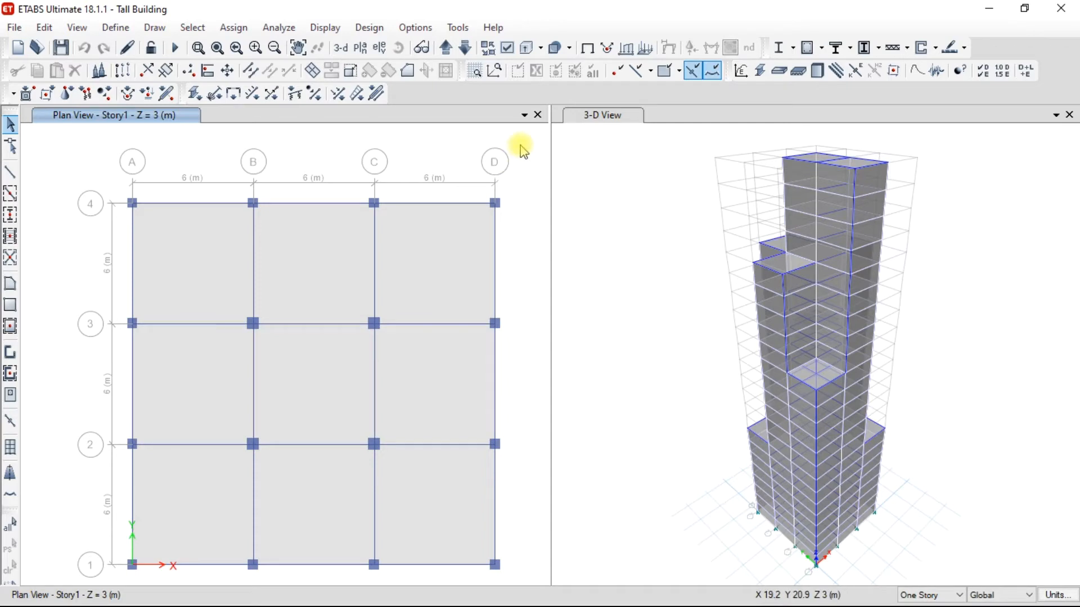
Delete all existing load combinations, DCon1 to DCon14.
click(116, 27)
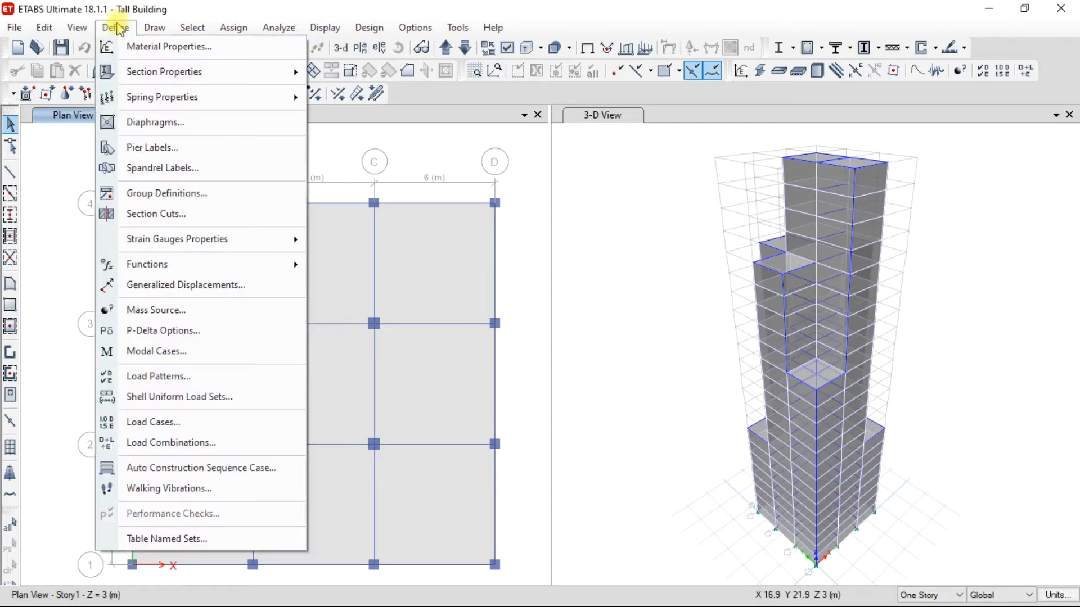
click(180, 443)
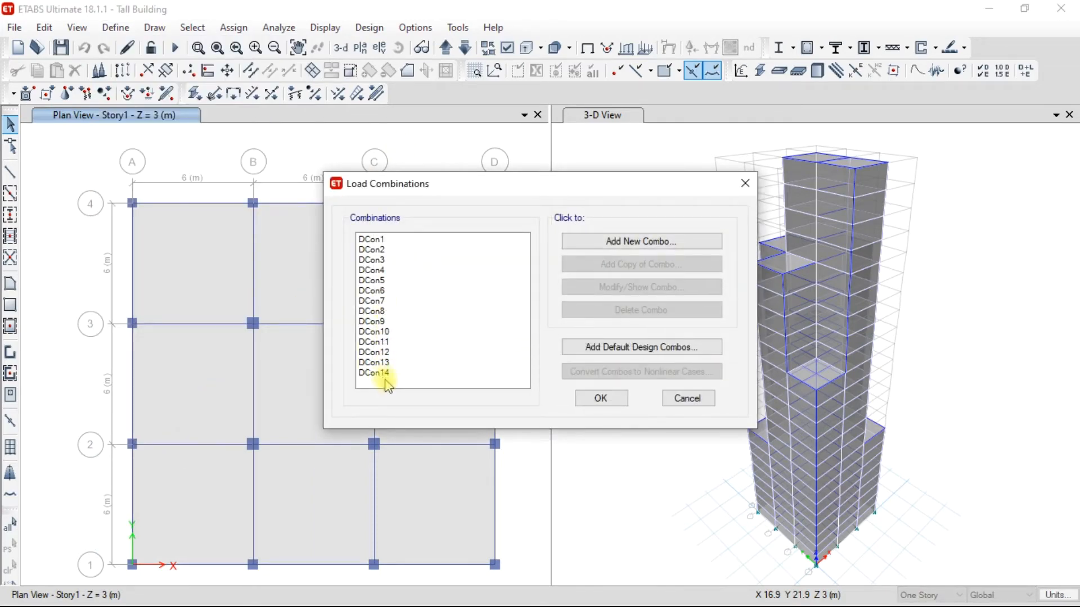
drag(365, 240, 402, 384)
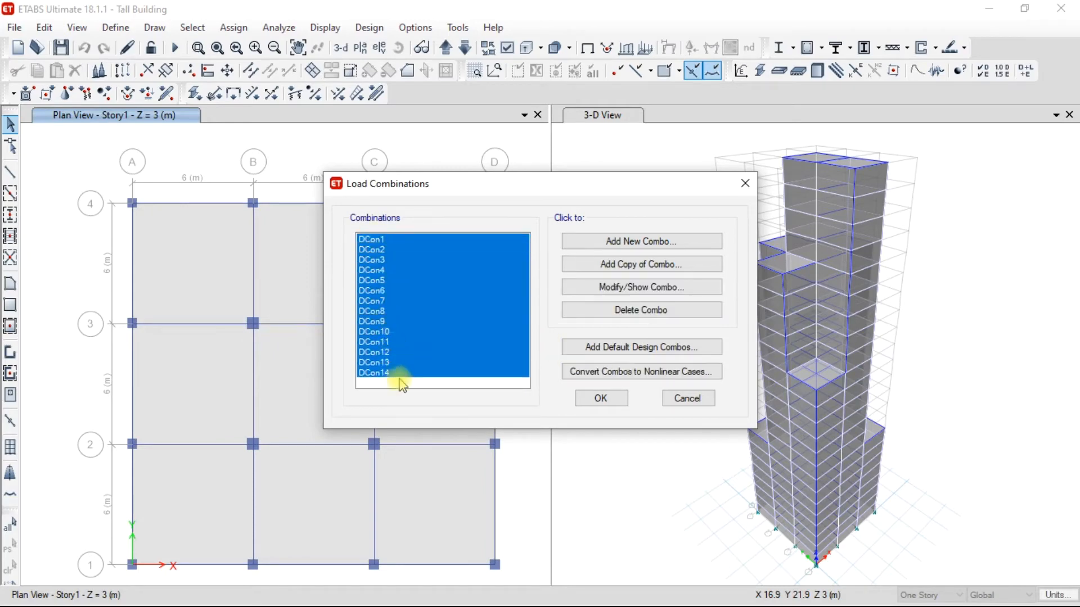
click(658, 315)
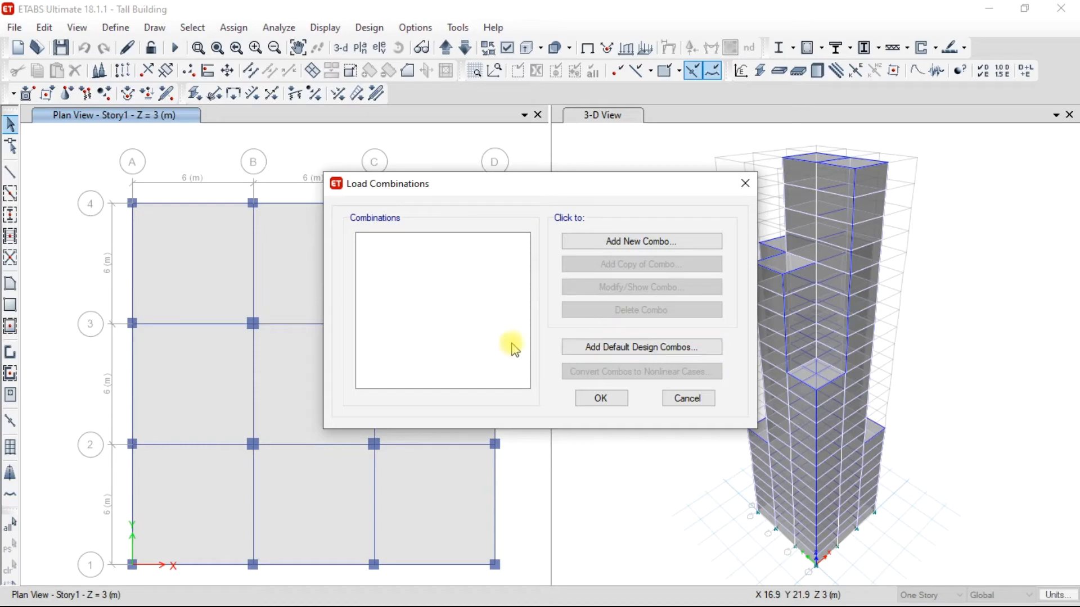
Add the default design load combinations for concrete frame design and save the combination list.
click(605, 349)
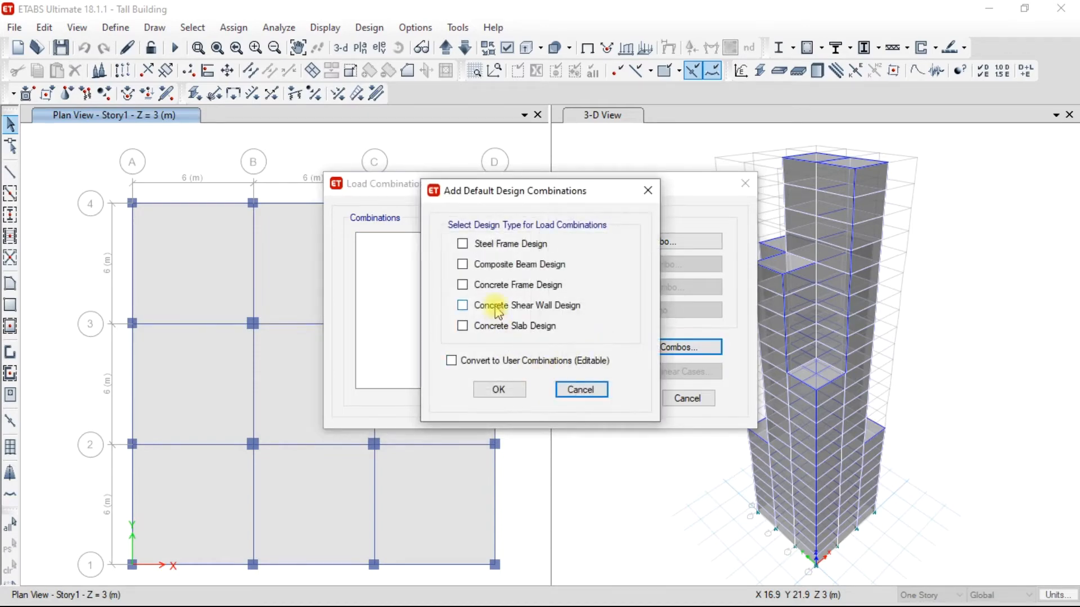
drag(525, 191, 501, 184)
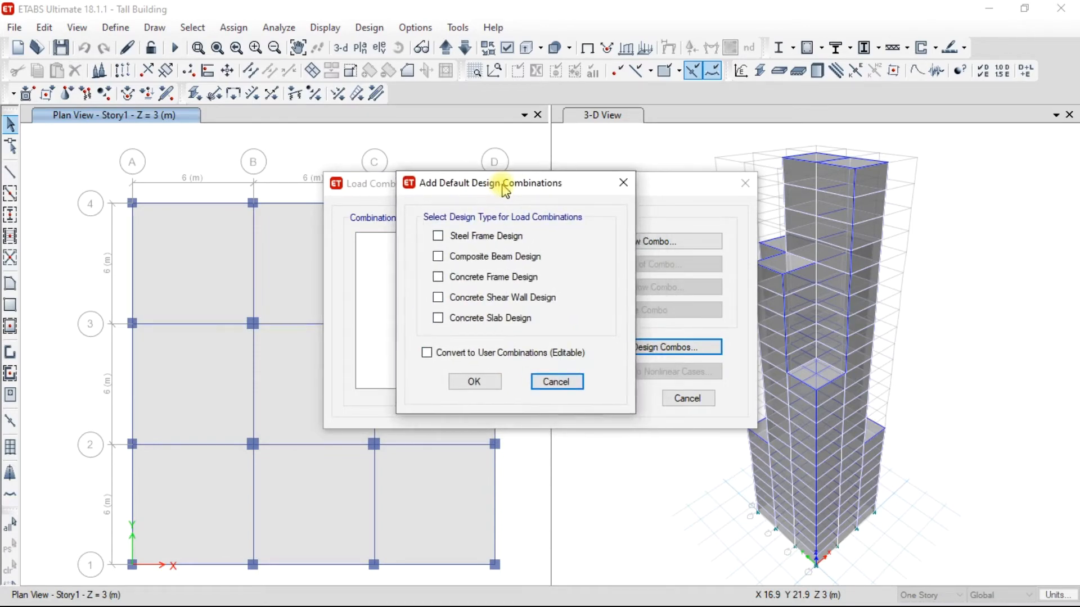
click(454, 277)
click(474, 381)
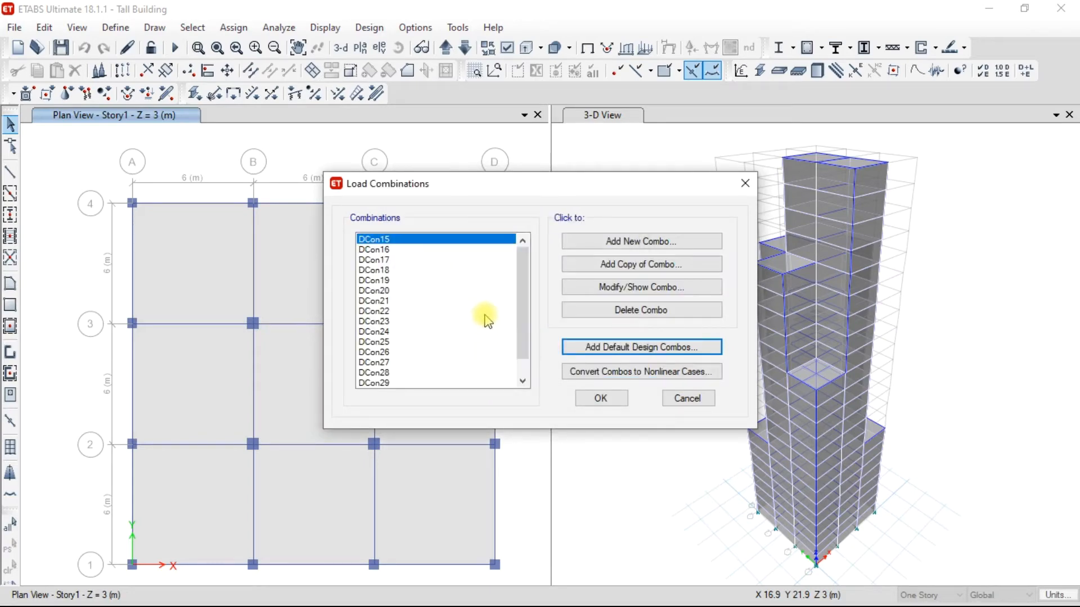
scroll(482, 315, down, 2)
scroll(478, 299, up, 1)
click(601, 398)
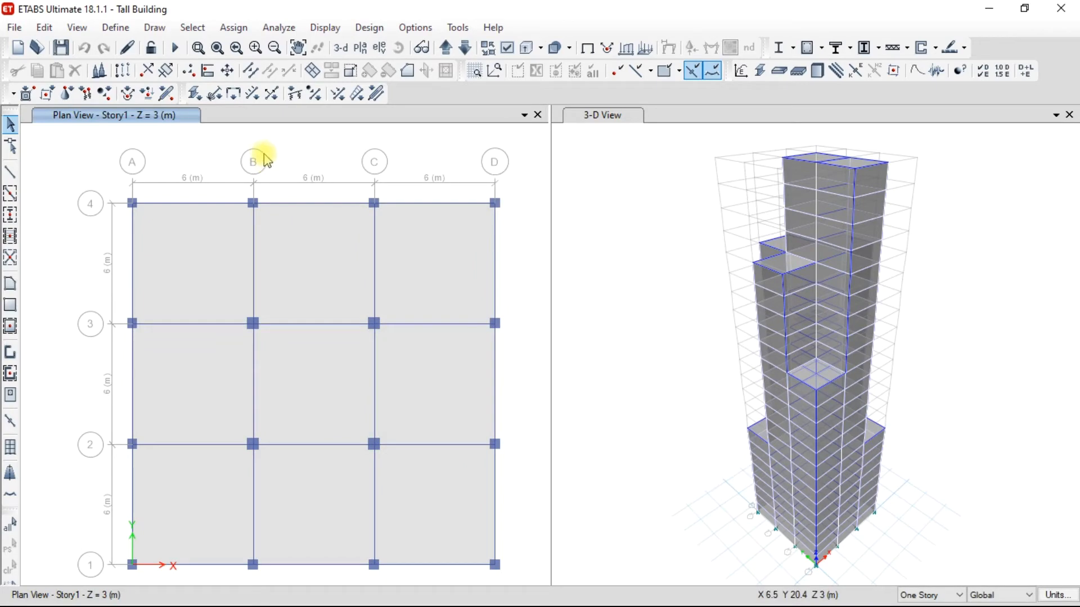
Exclude the Live and Dead load cases from the run and run the analysis.
click(272, 31)
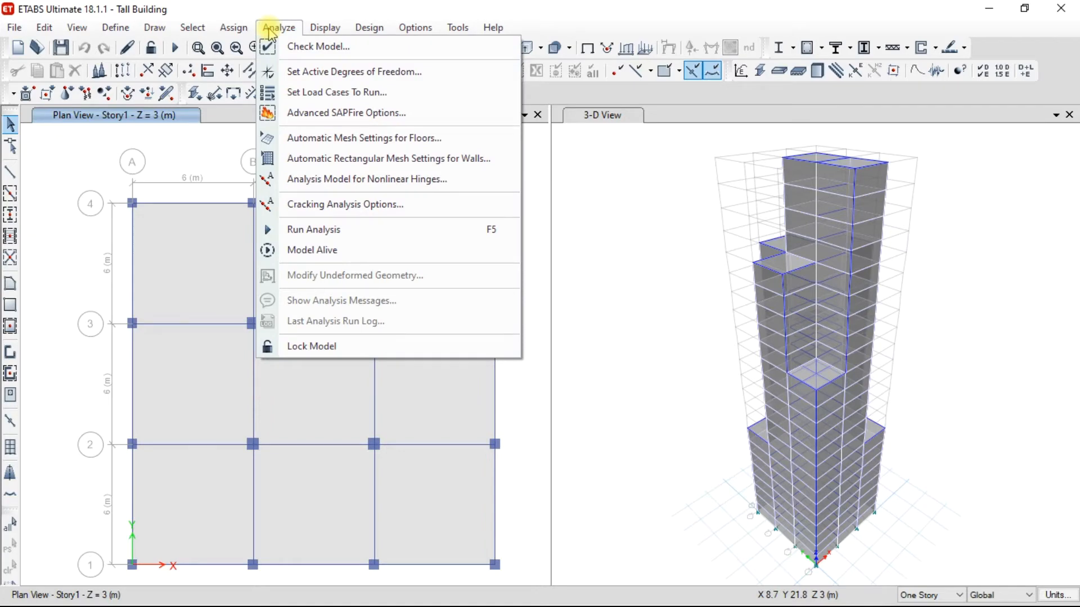
click(318, 93)
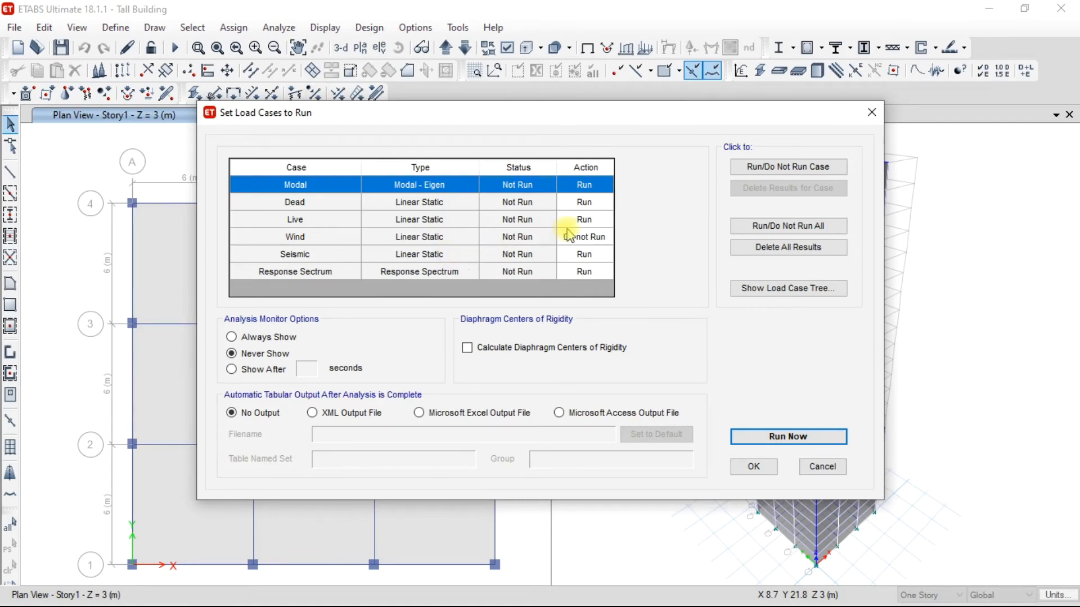
click(516, 220)
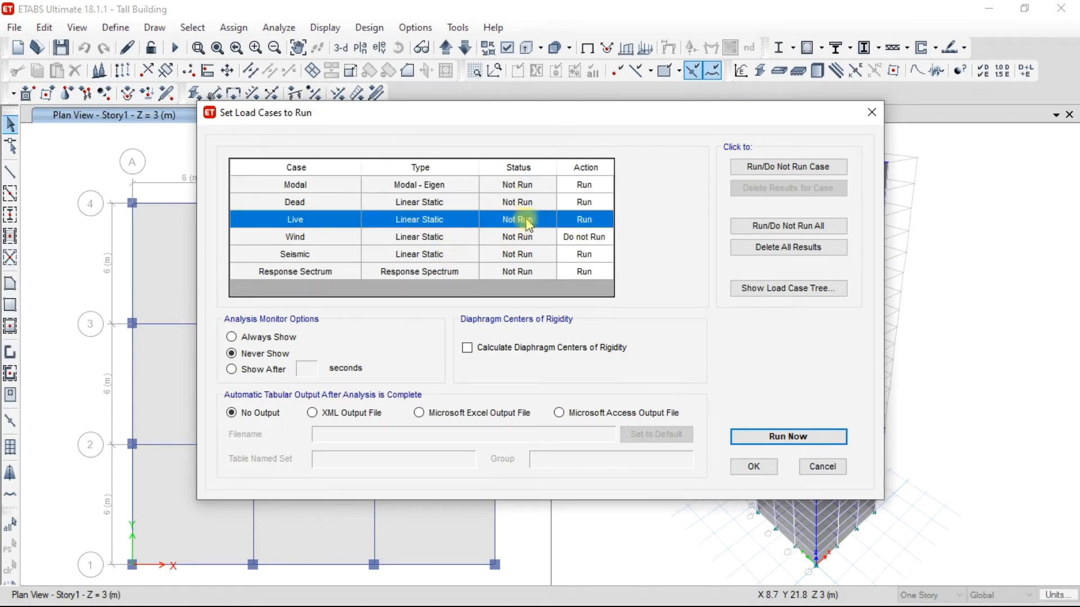
click(786, 166)
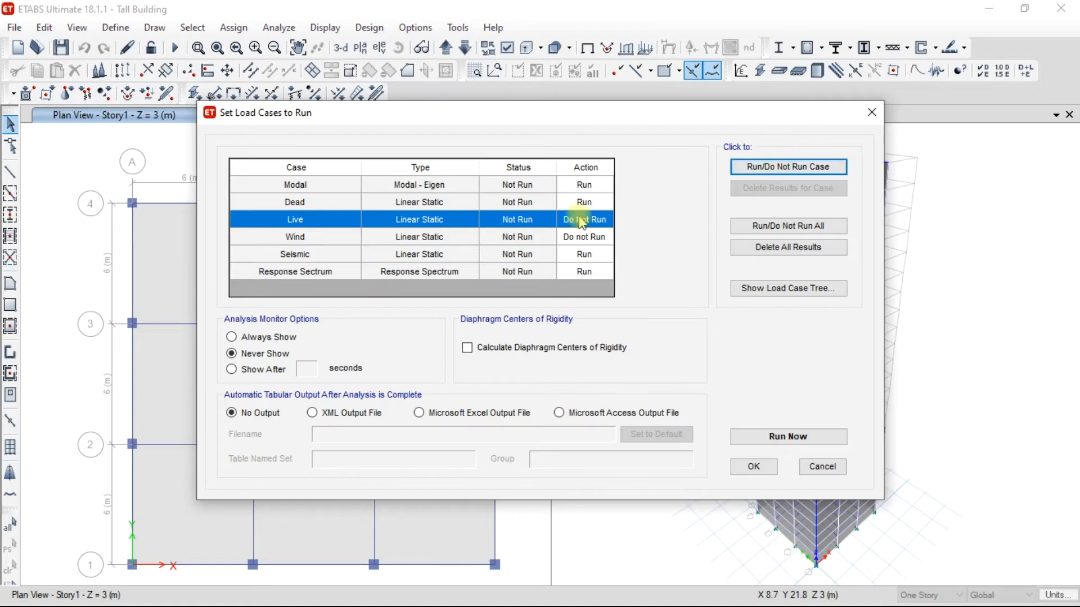
click(599, 204)
click(766, 167)
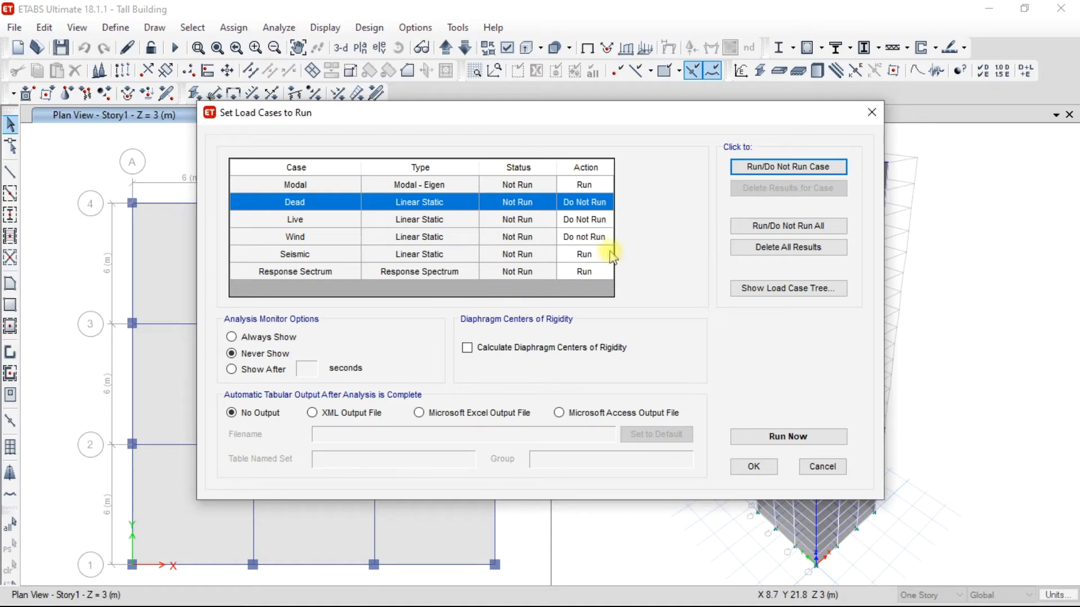
click(787, 437)
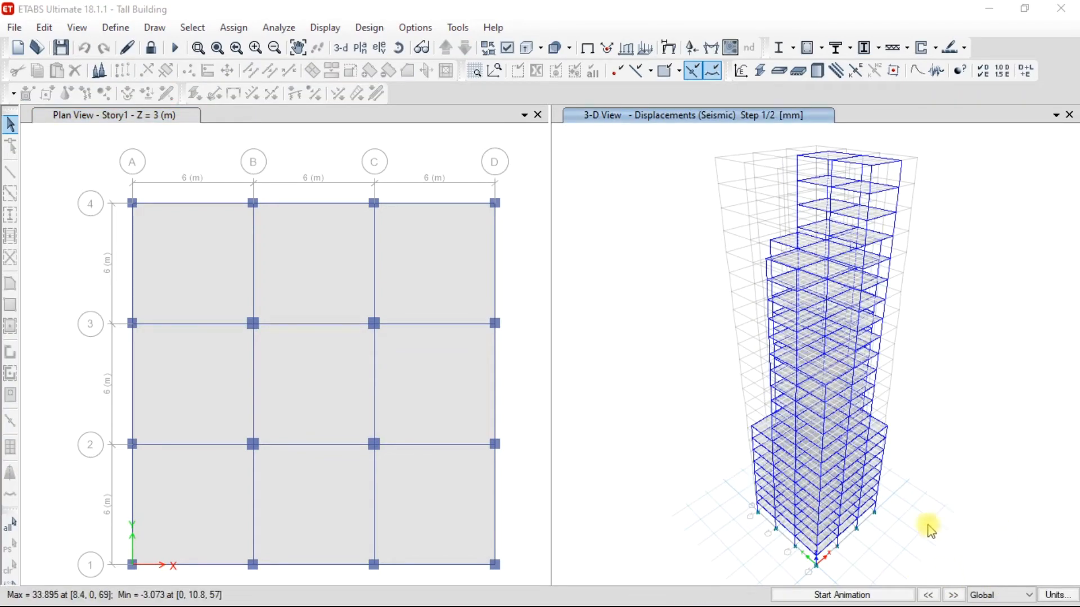
Inspect the joint displacements under the Seismic case on the upper stories of the deformed 3-D model.
mouse_move(817, 287)
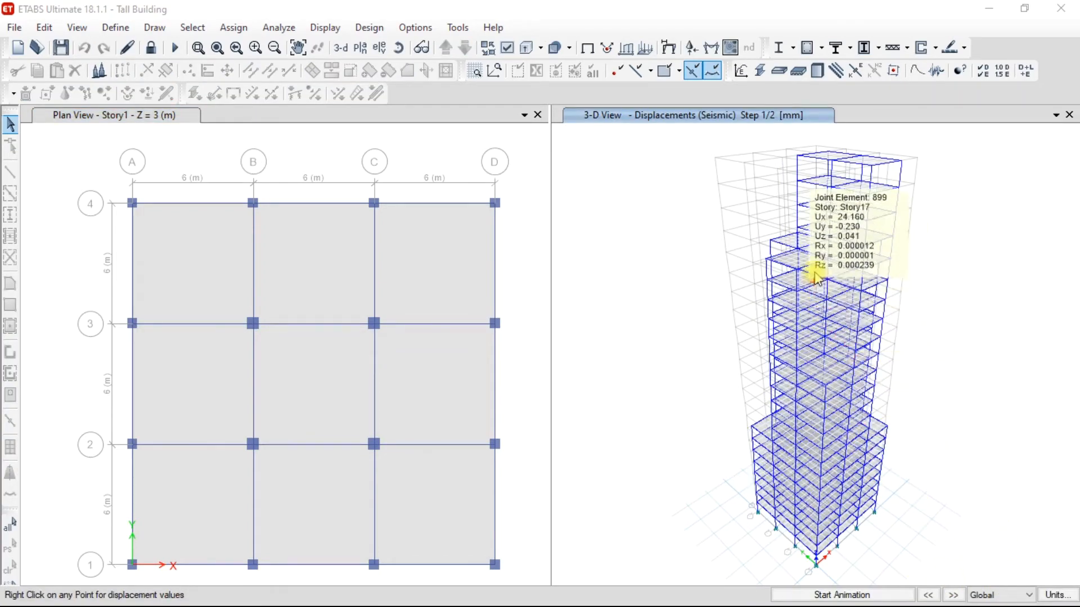
mouse_move(863, 239)
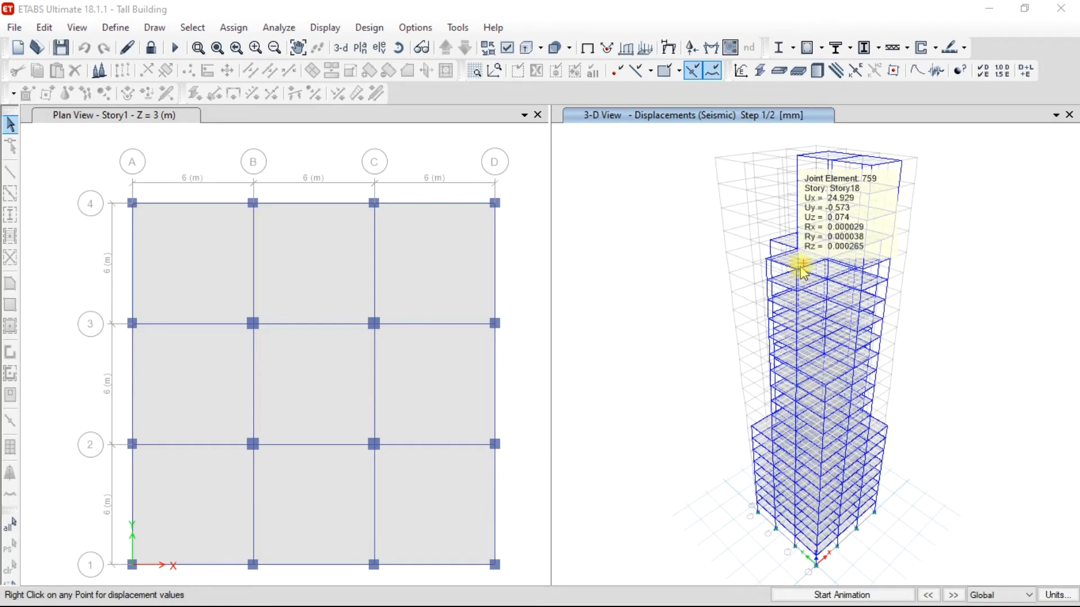
mouse_move(820, 249)
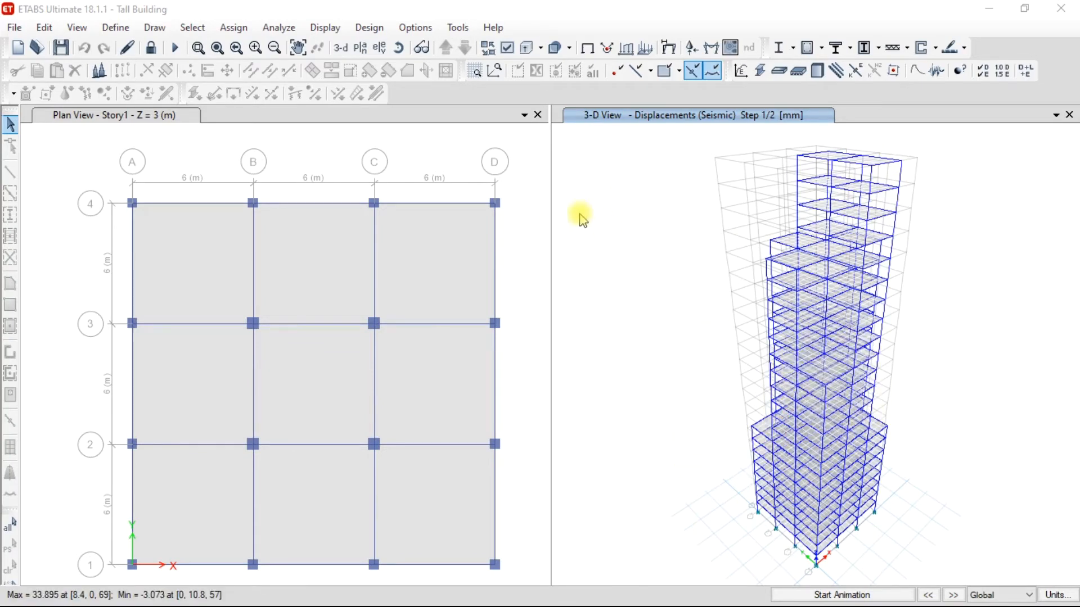
Run the concrete frame design check, accept ignoring combinations without results, and reiterate the analysis and design for the differing sections.
click(367, 29)
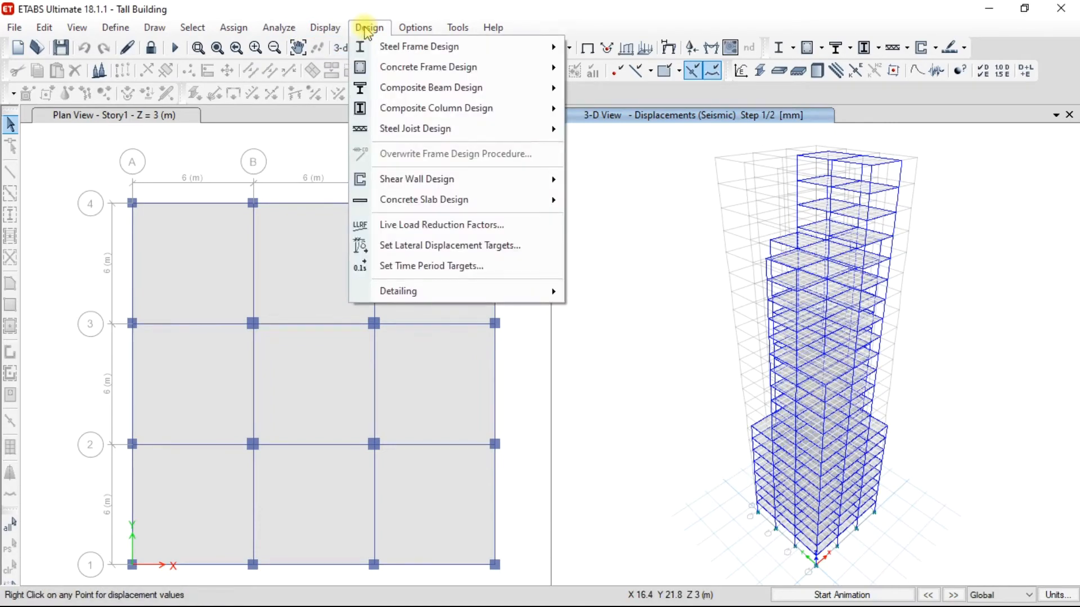
mouse_move(458, 67)
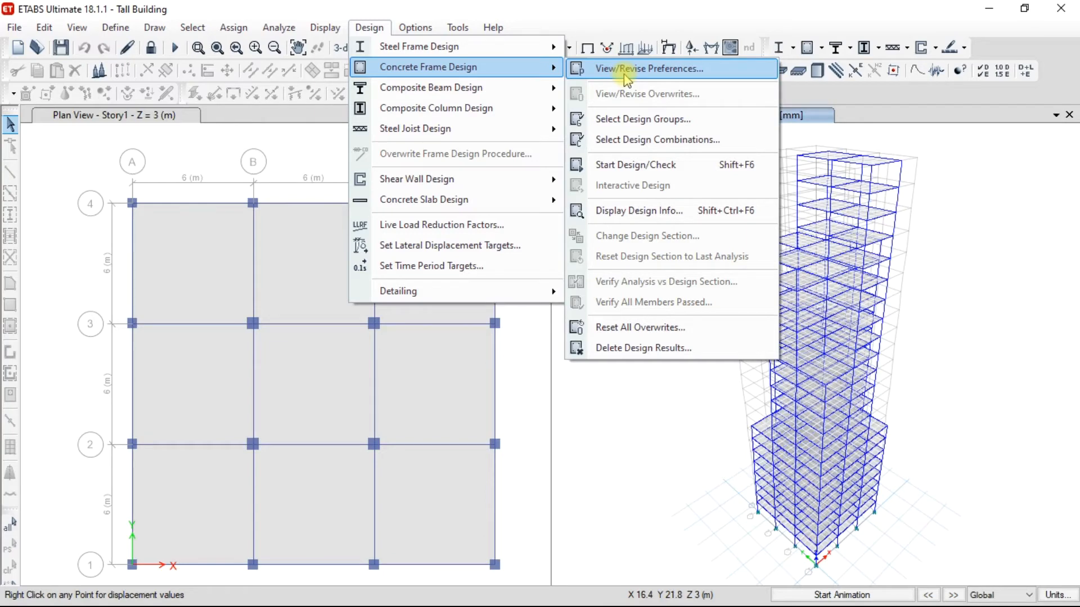
click(635, 165)
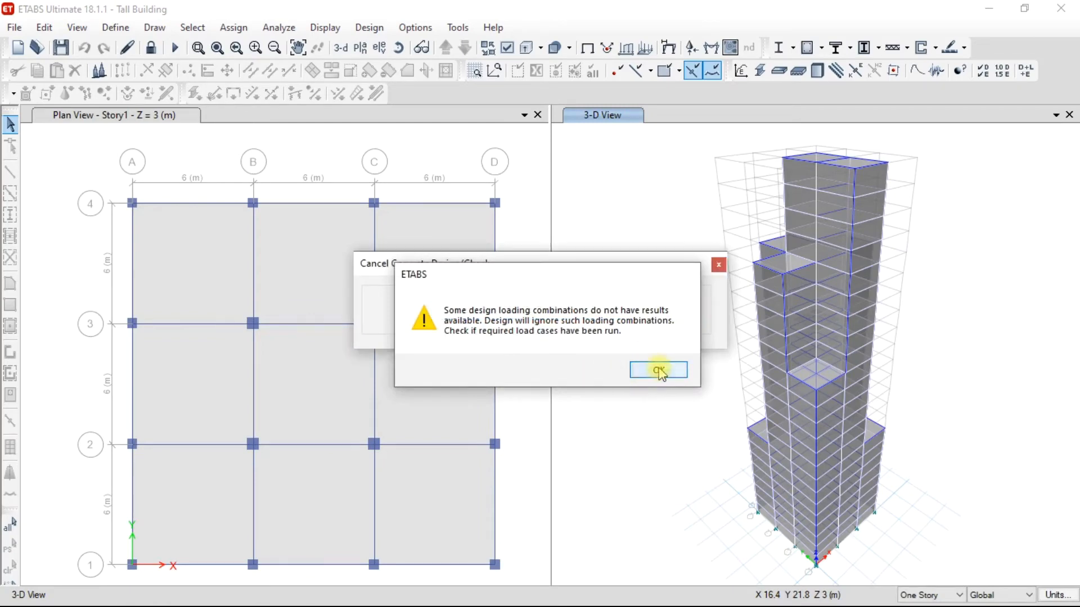
click(659, 370)
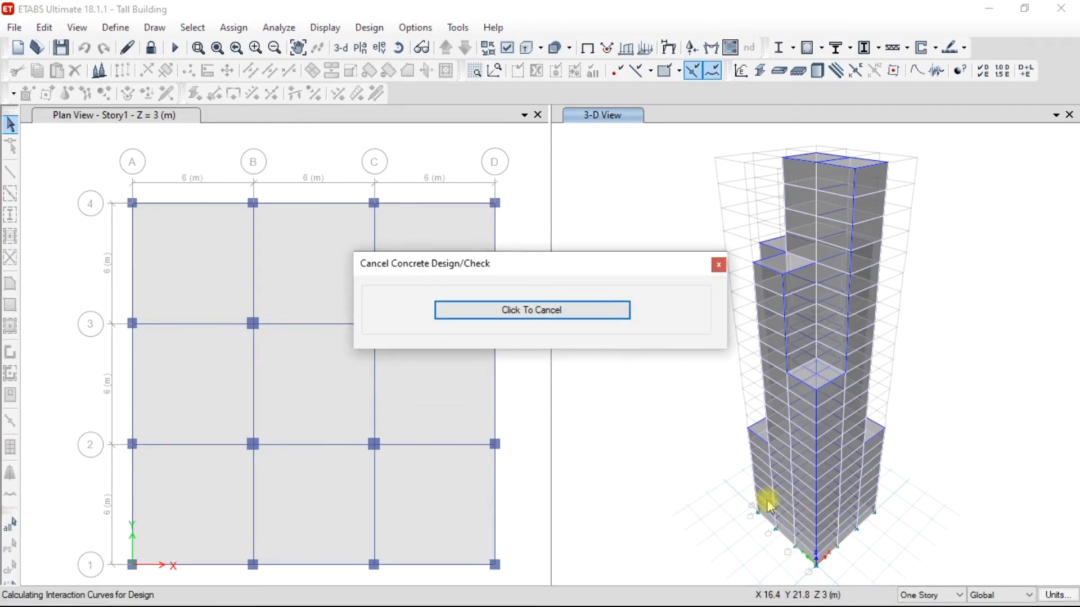
drag(532, 268, 462, 283)
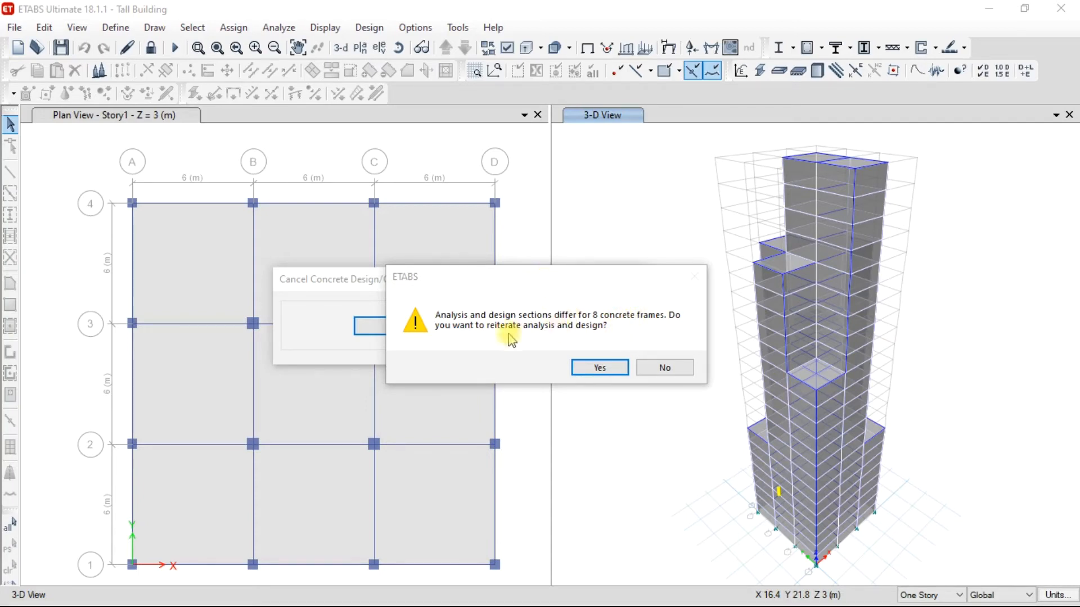
click(600, 368)
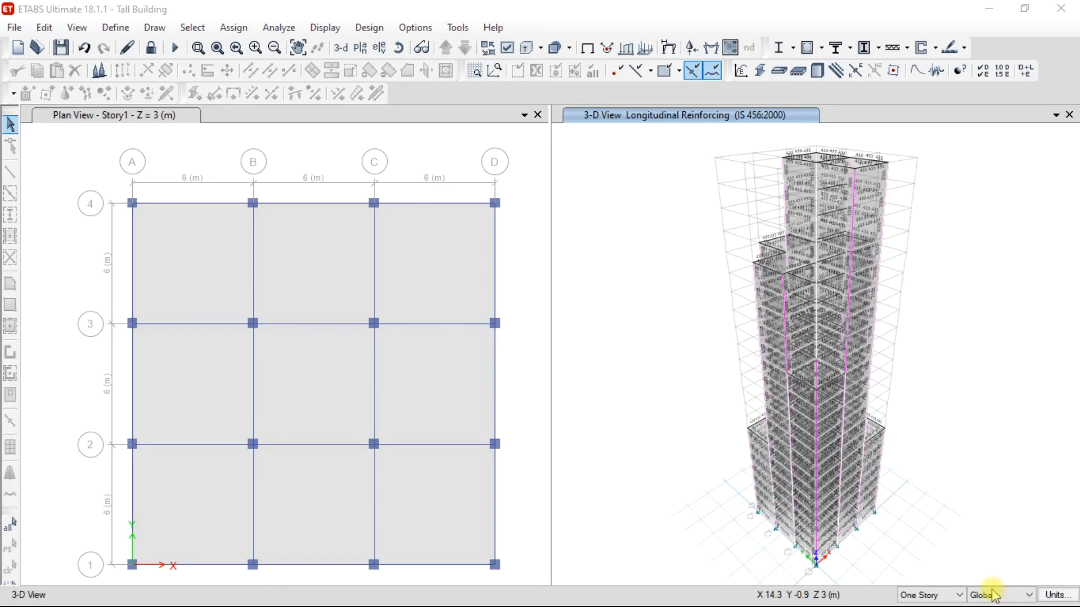
Examine the longitudinal reinforcement values on the beams and columns in the 3-D view, and the available report types.
scroll(828, 220, up, 5)
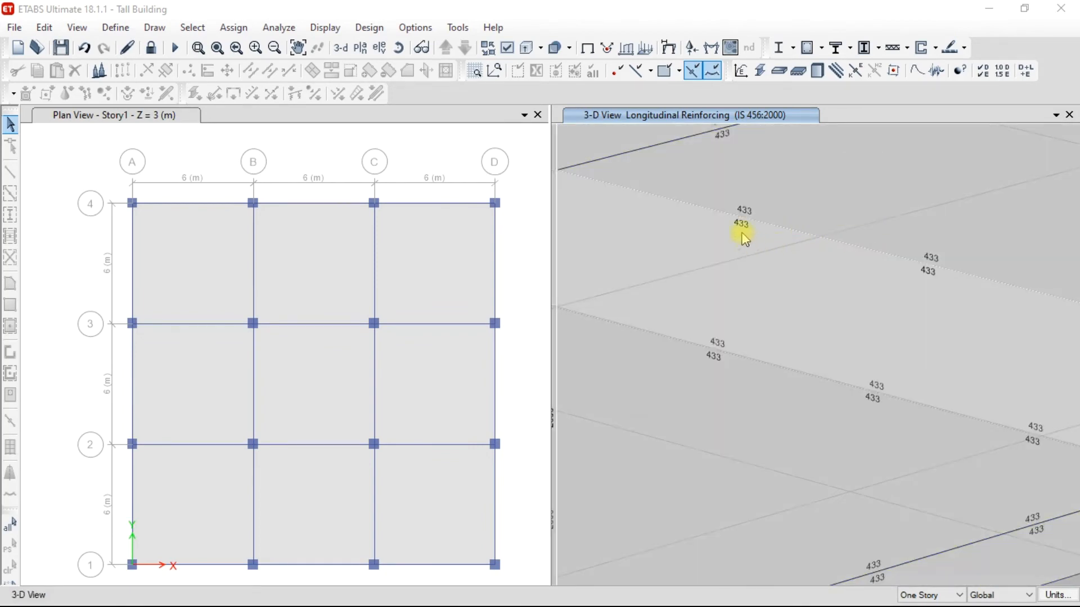
scroll(740, 228, down, 2)
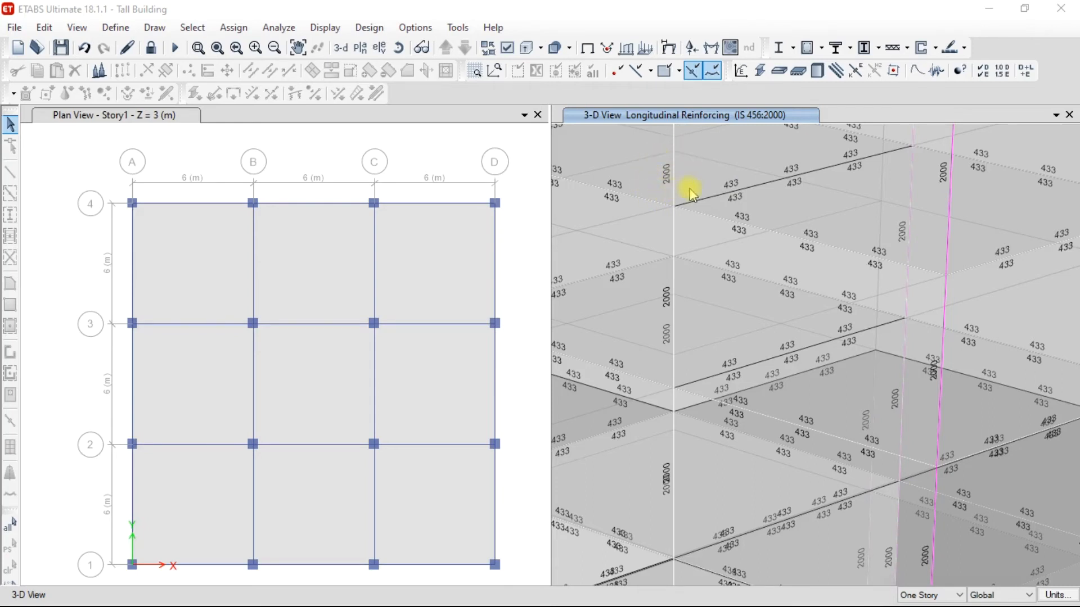
click(437, 150)
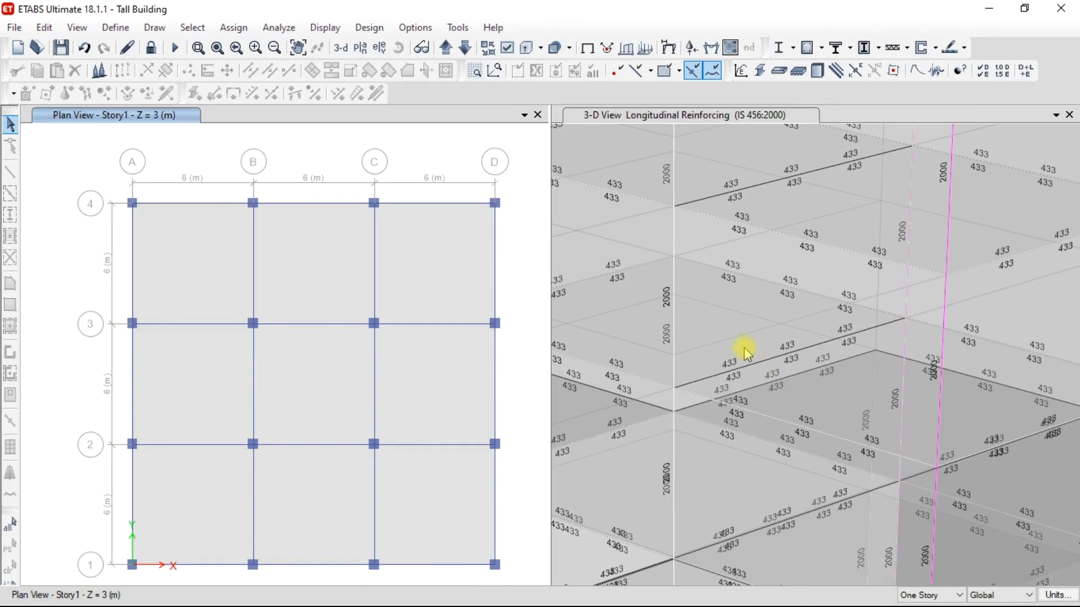
click(14, 28)
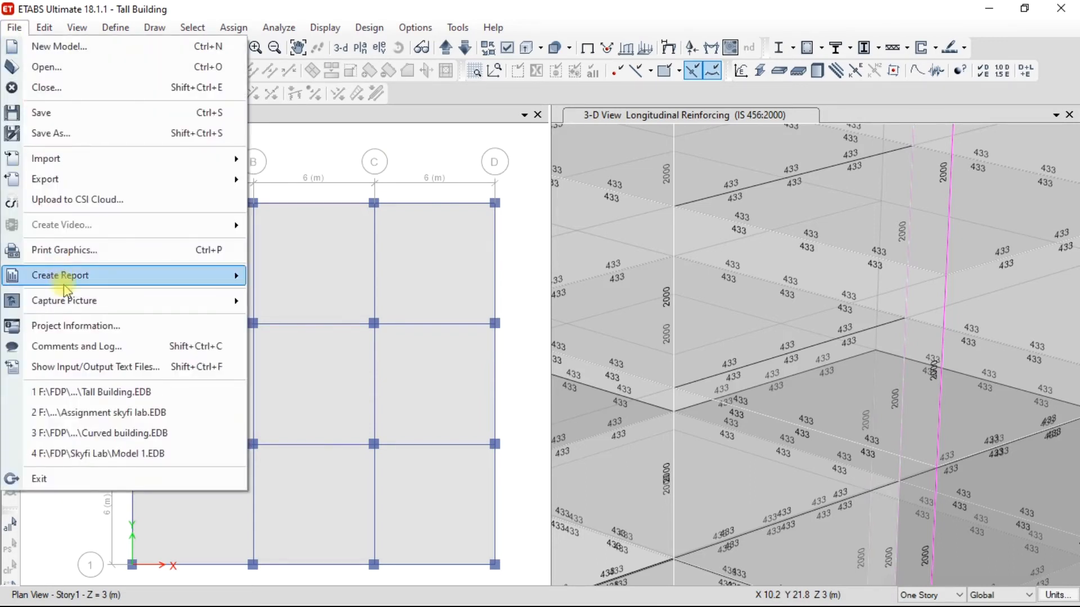
mouse_move(68, 286)
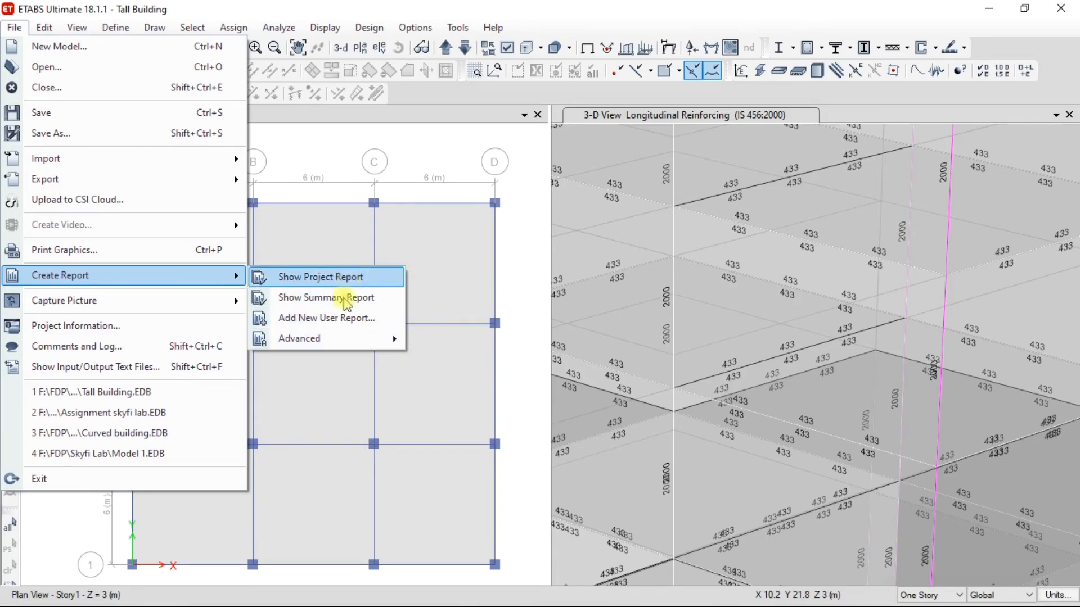
click(424, 155)
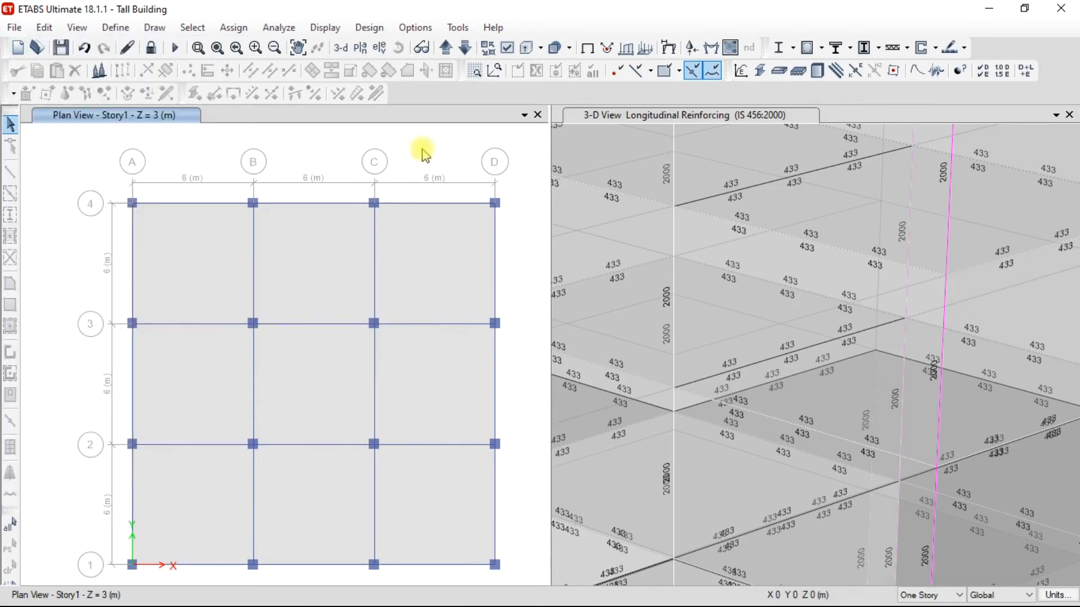
scroll(703, 265, down, 8)
middle_drag(704, 267, 730, 265)
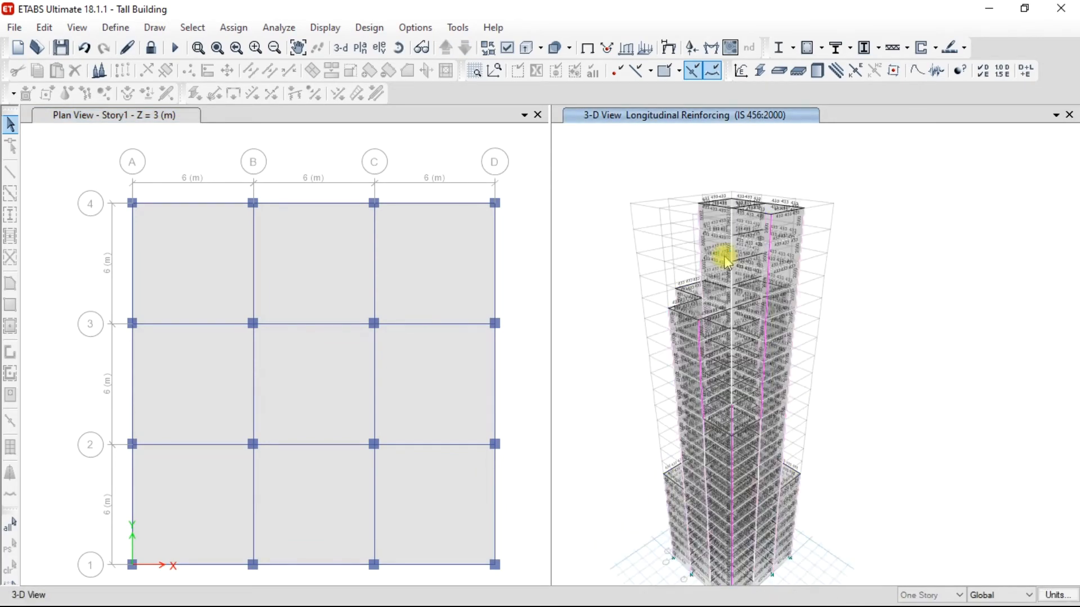
mouse_move(698, 248)
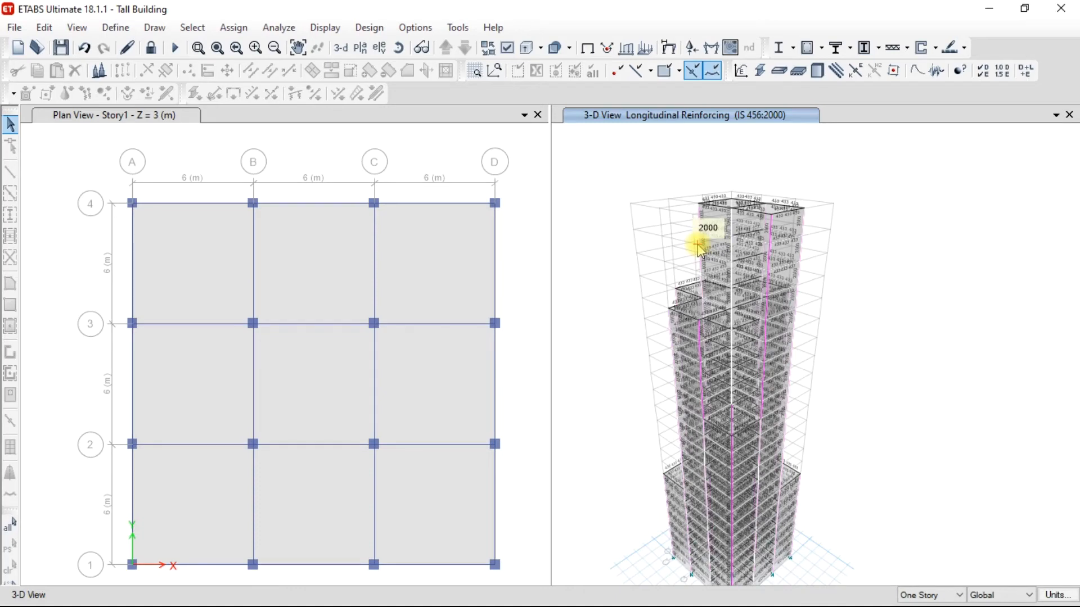
Start a new time history function of the From File type.
click(115, 27)
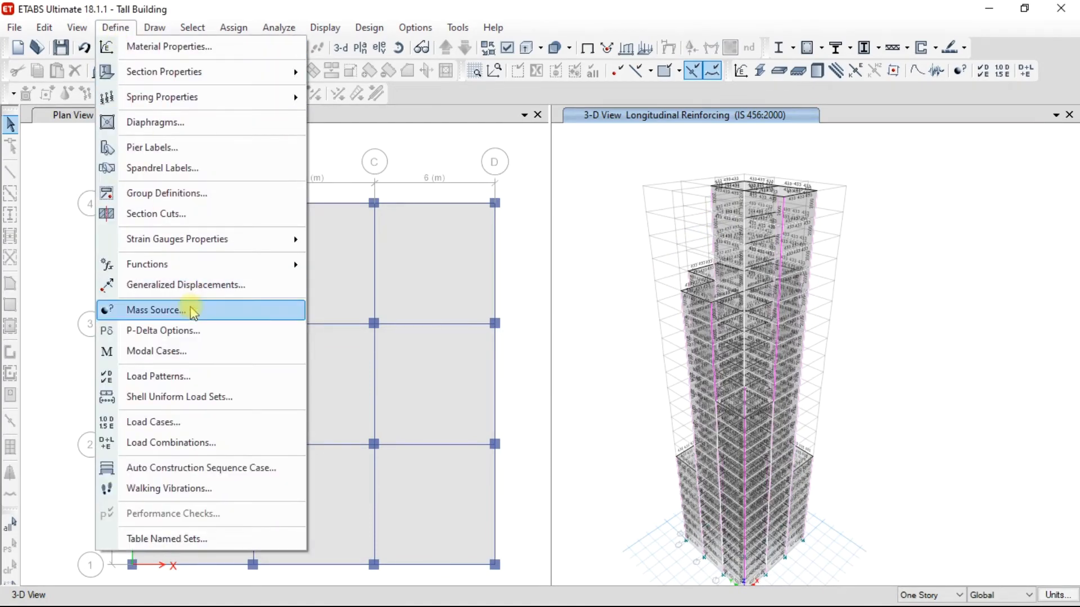
mouse_move(194, 267)
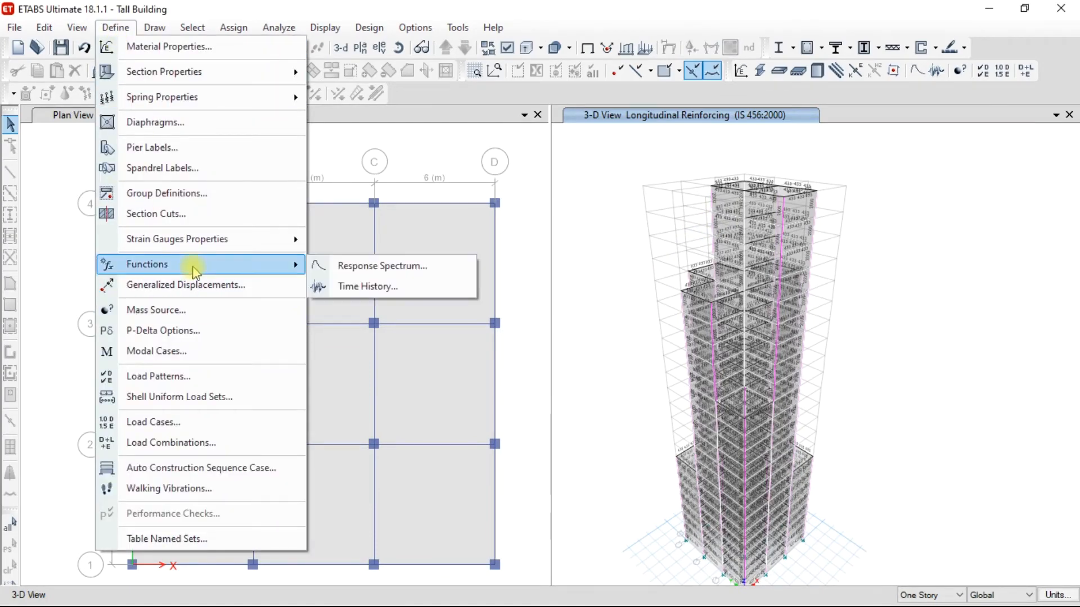
click(362, 287)
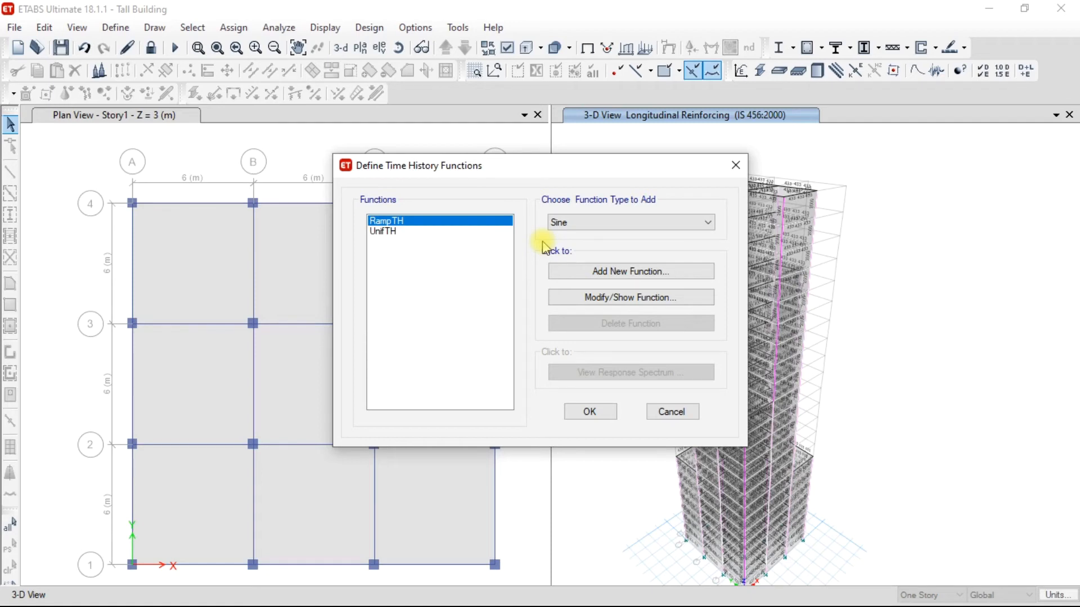
click(579, 222)
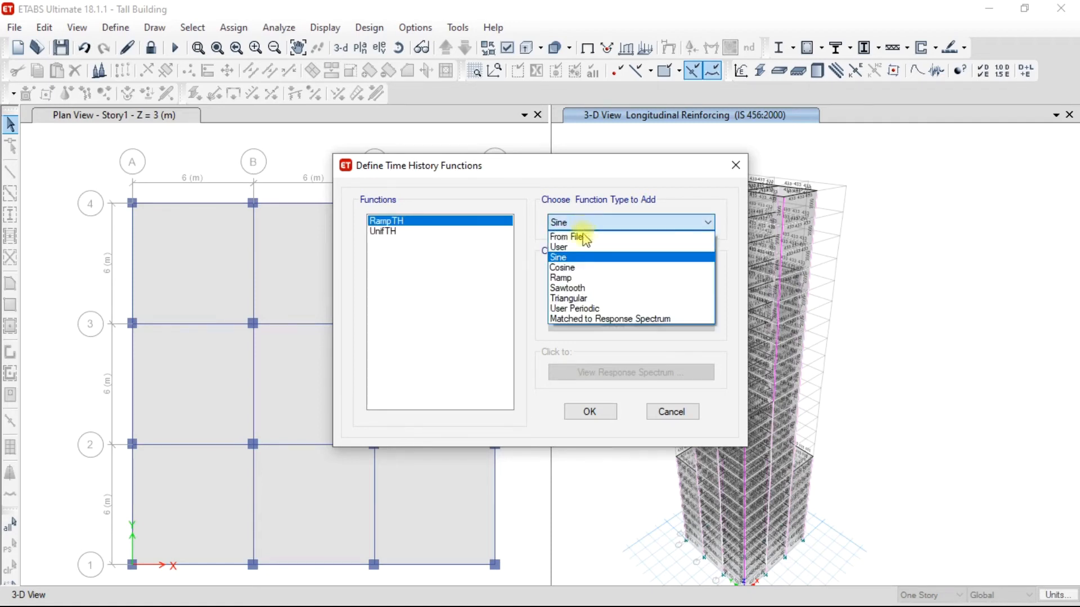
click(582, 234)
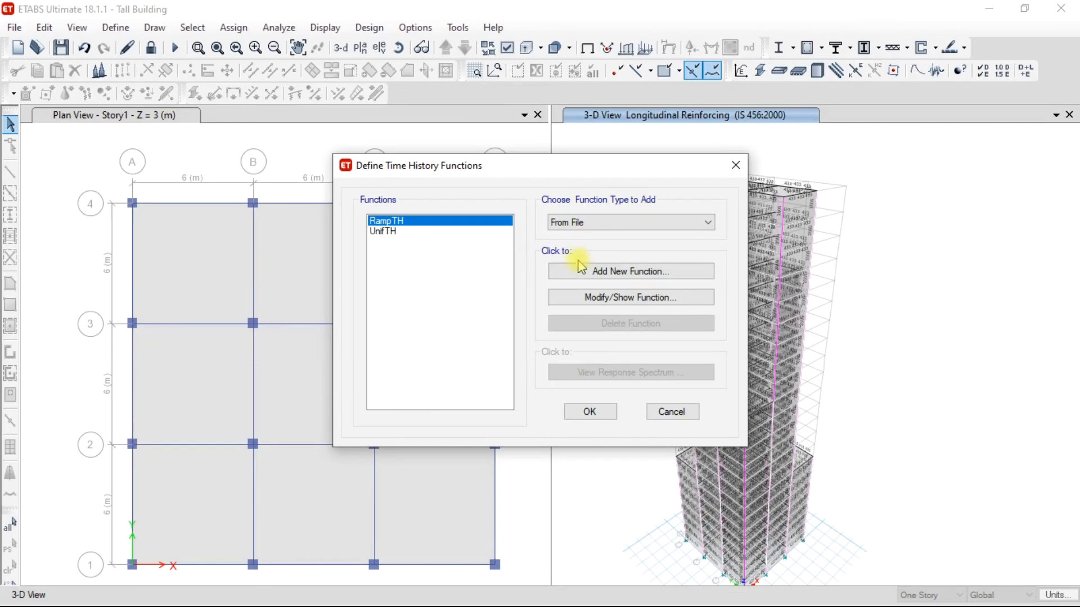
click(607, 271)
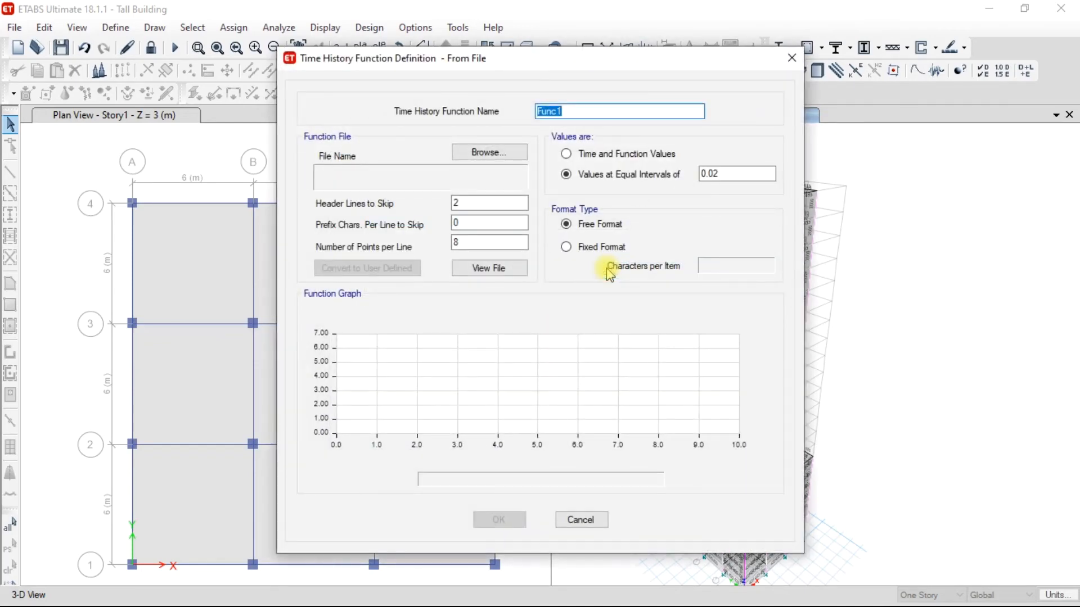
Name the new time history function "Time History".
text(Time History)
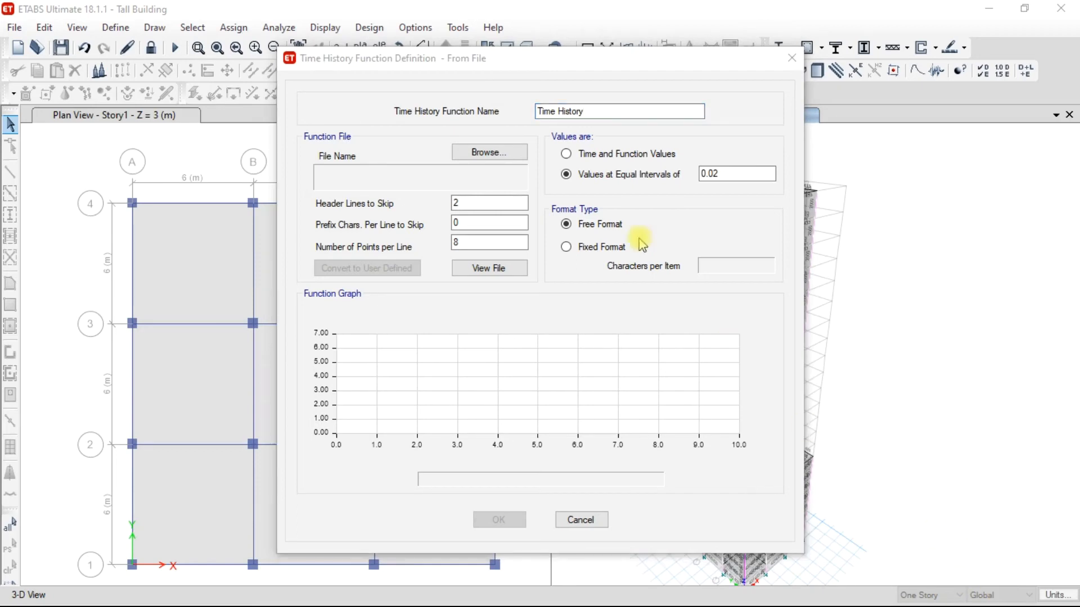
Load example-time-history-data.dat from the Skyfi Lab folder as the function's data file.
click(489, 153)
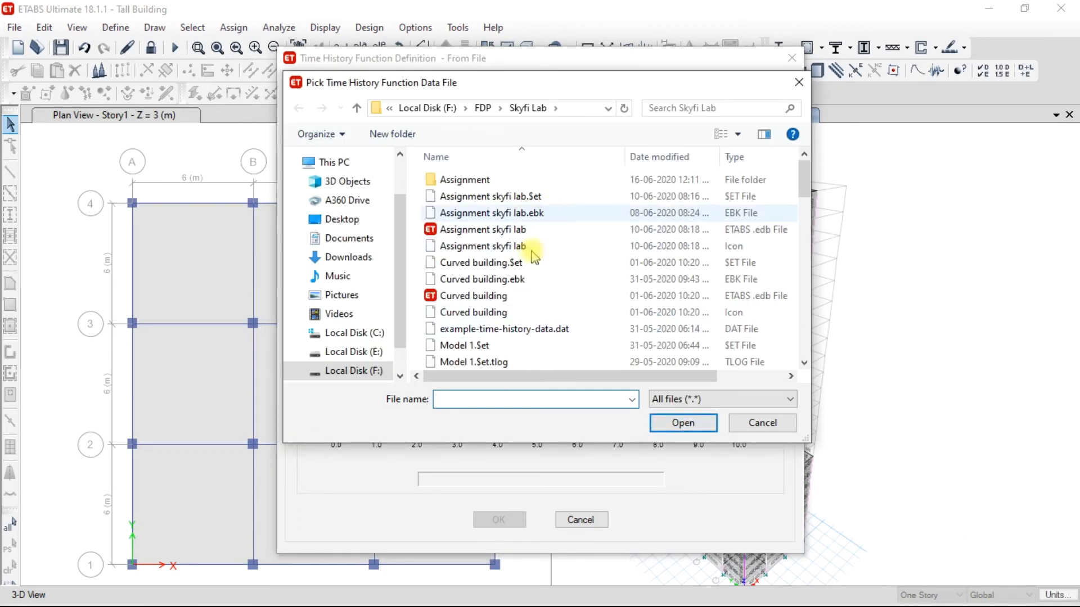
click(515, 332)
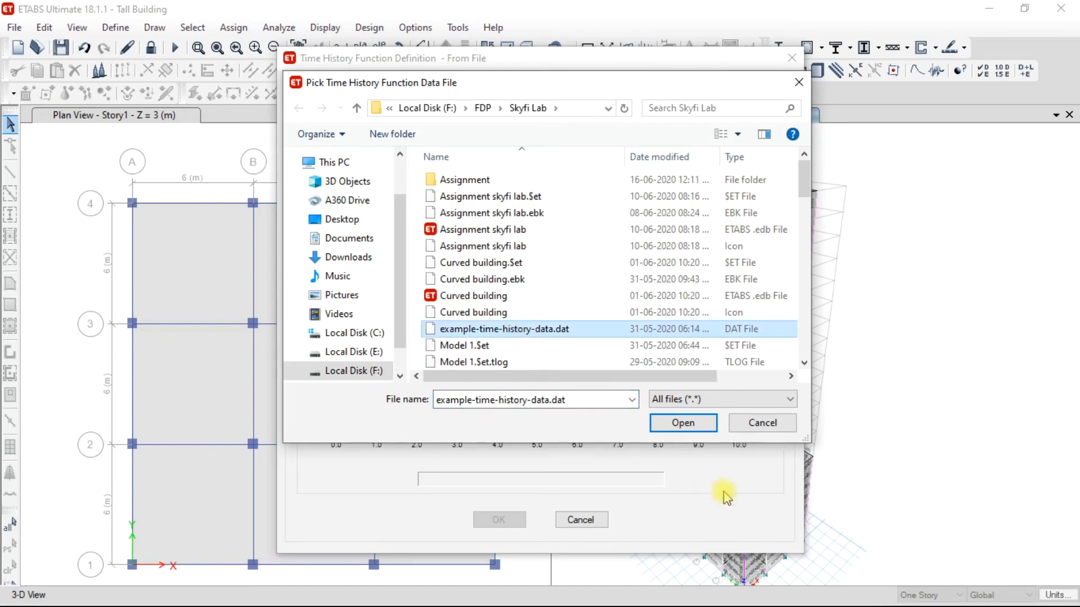
click(682, 424)
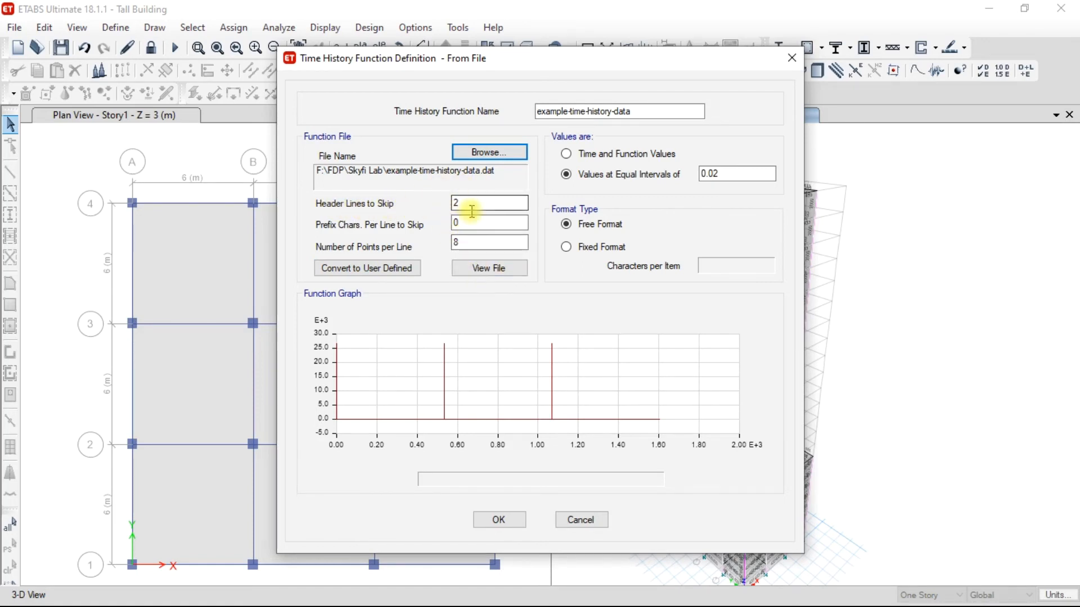
View the contents of the earthquake data file to check its header lines, data layout and time interval.
click(489, 269)
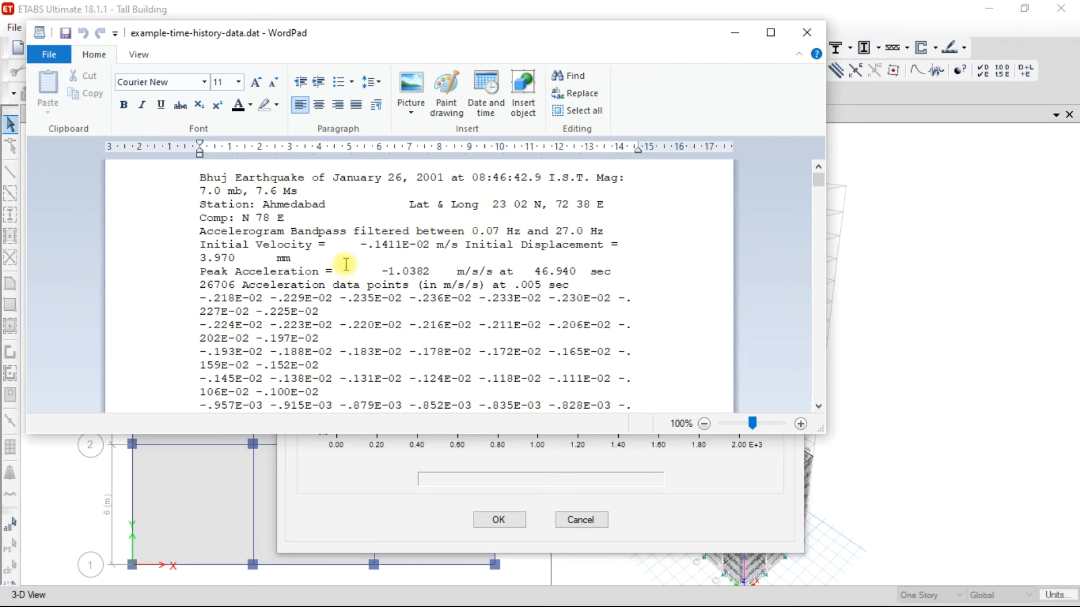
key(Down)
key(Down)
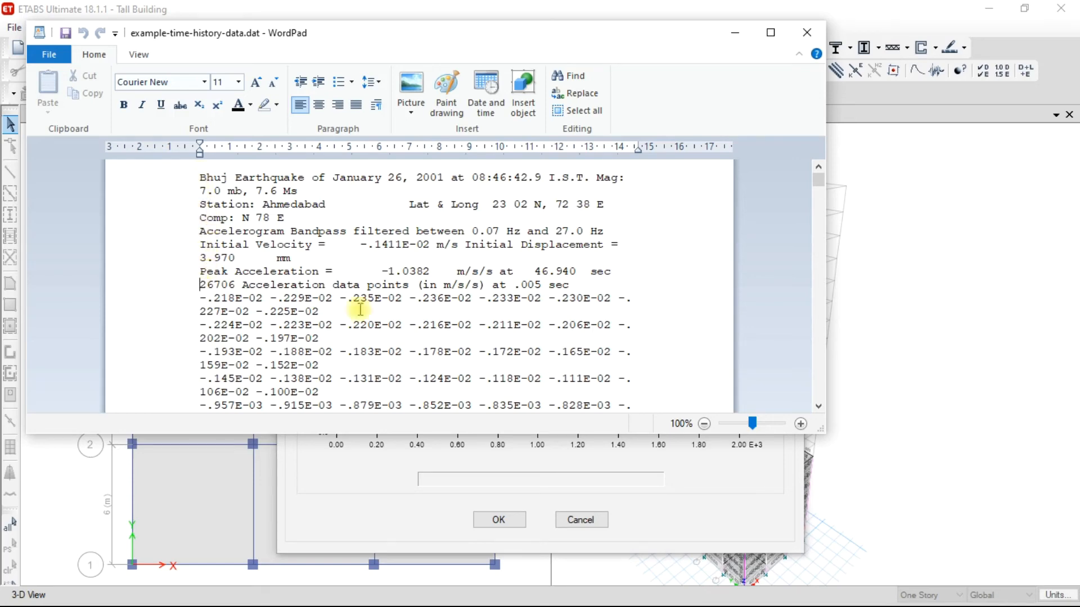
click(806, 32)
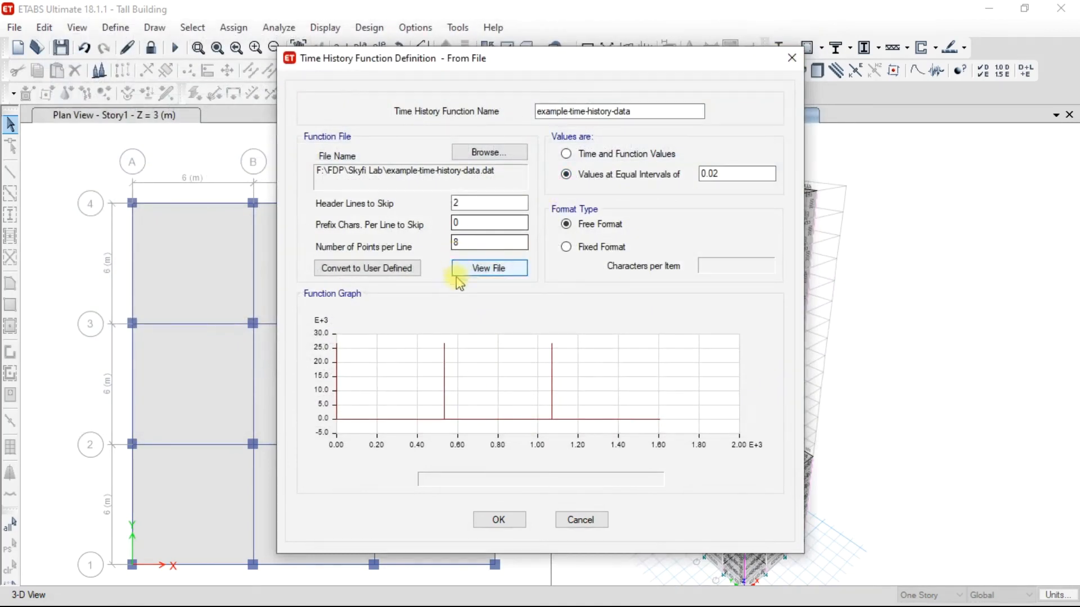
Set the function file to skip 9 header lines and read 1 point per line.
double_click(456, 203)
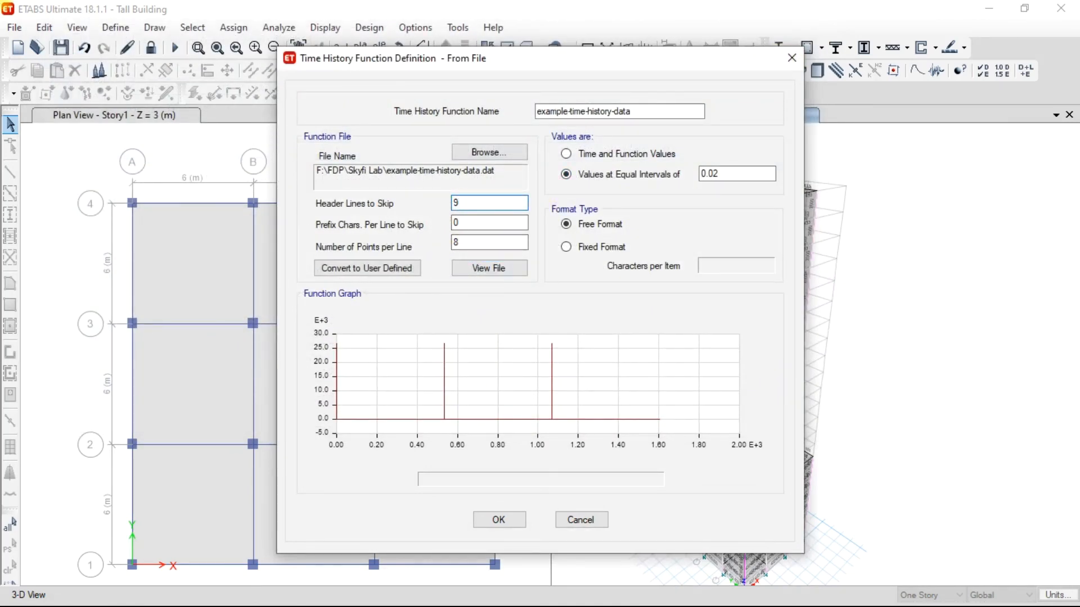
drag(464, 243, 442, 251)
text(1)
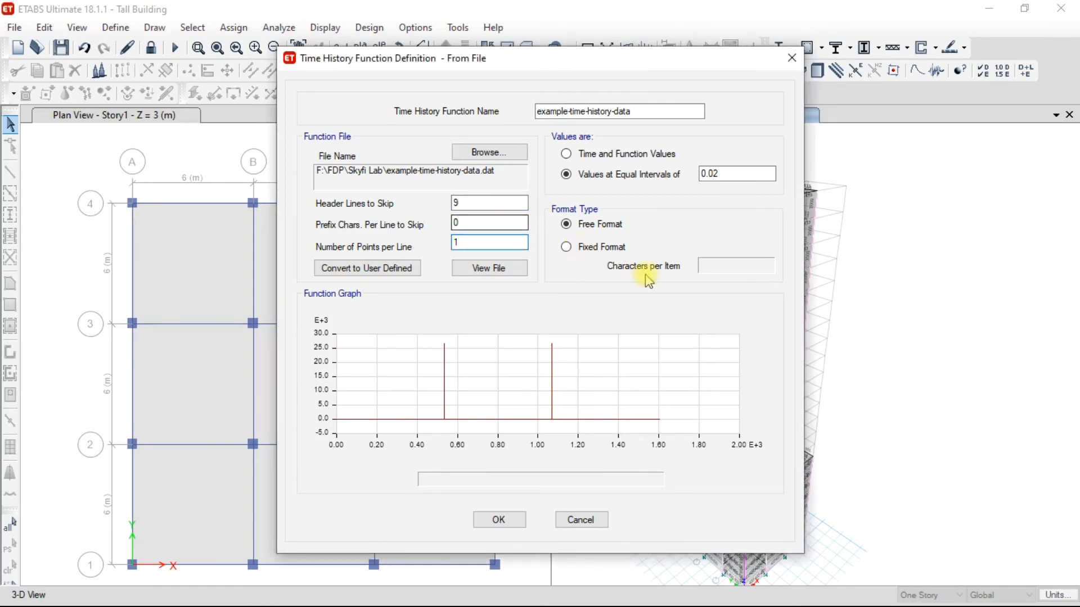
Try the Fixed Format option for the data file and save the time history function definitions.
click(583, 247)
click(584, 225)
click(584, 251)
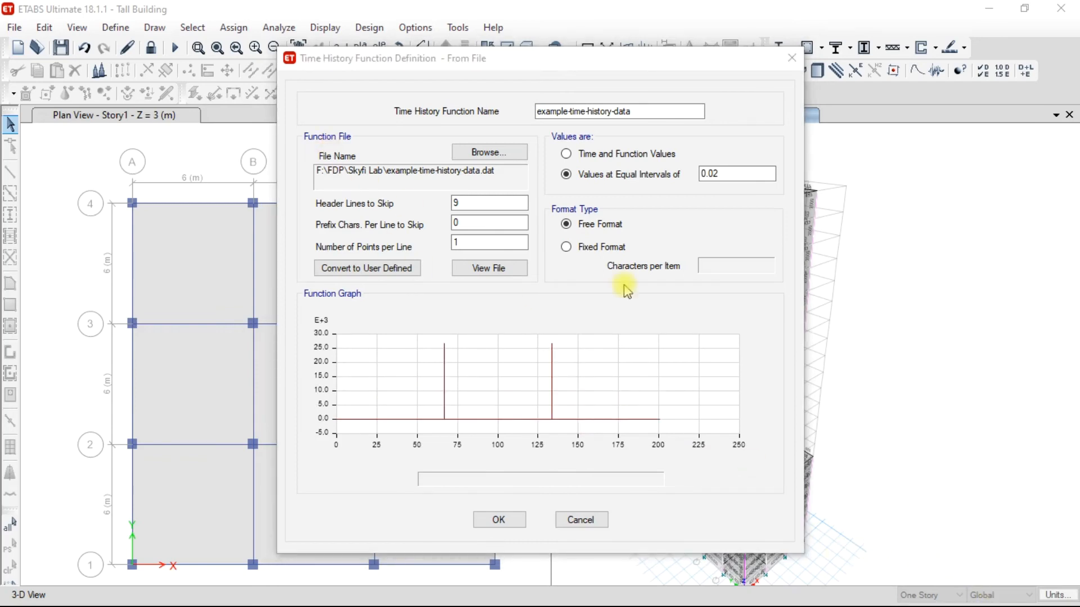
click(565, 248)
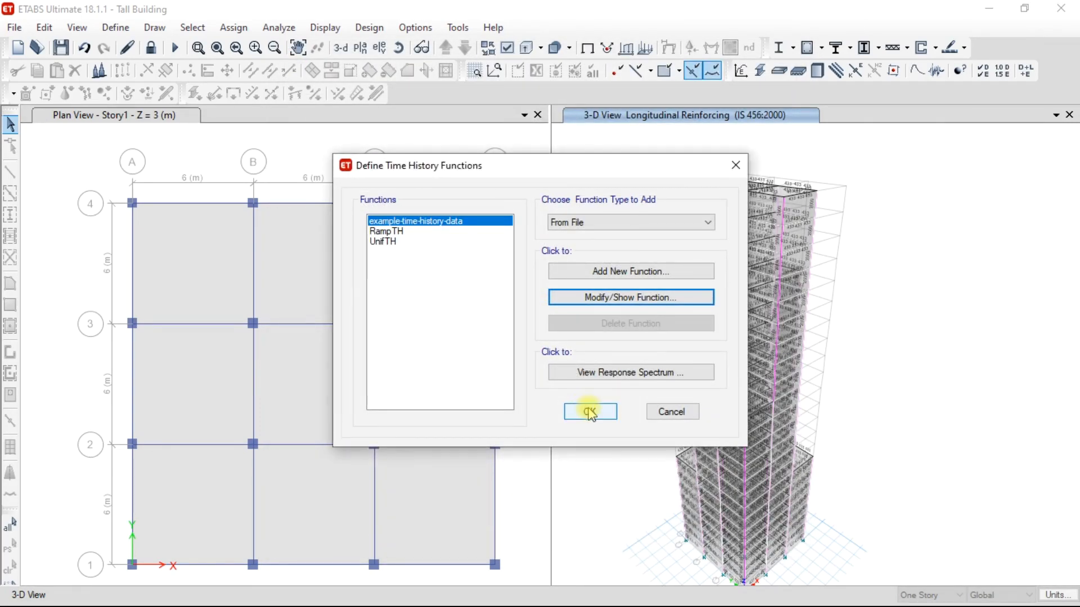
click(589, 412)
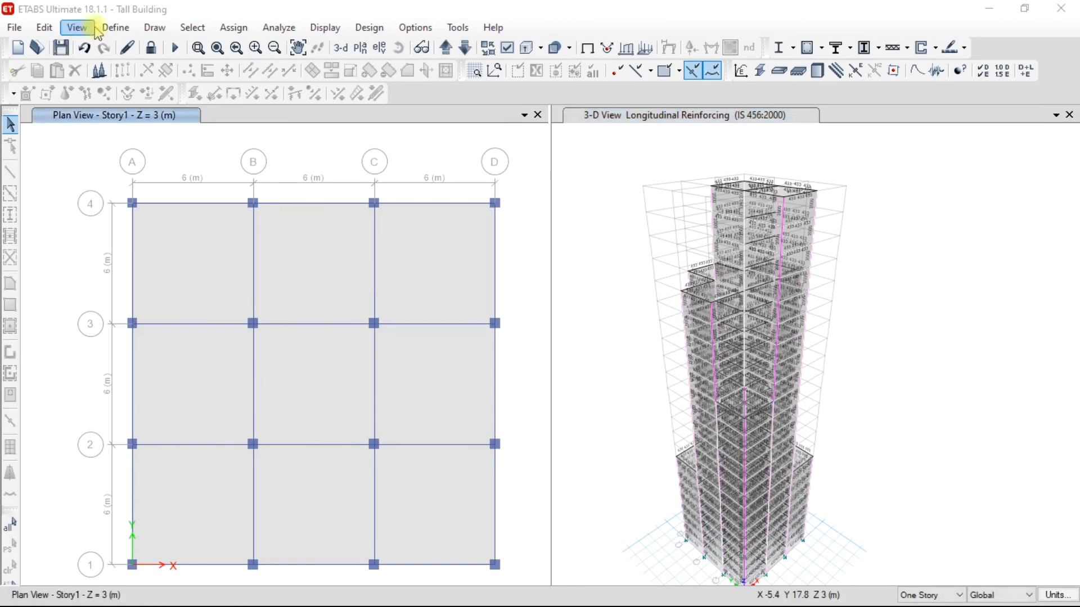
Delete the response spectrum load case from the load case list.
click(119, 31)
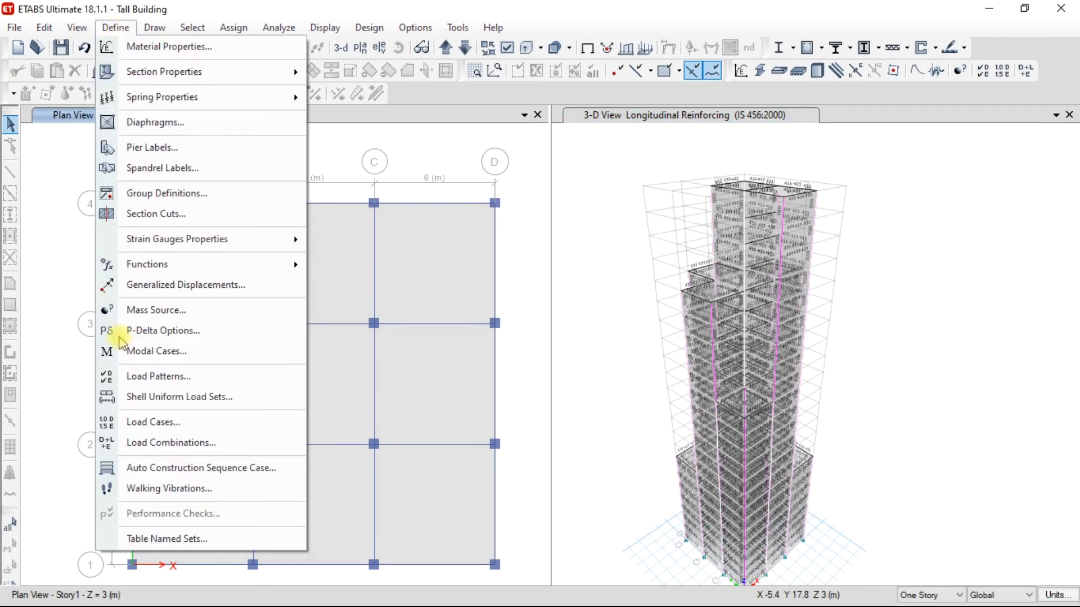
click(152, 424)
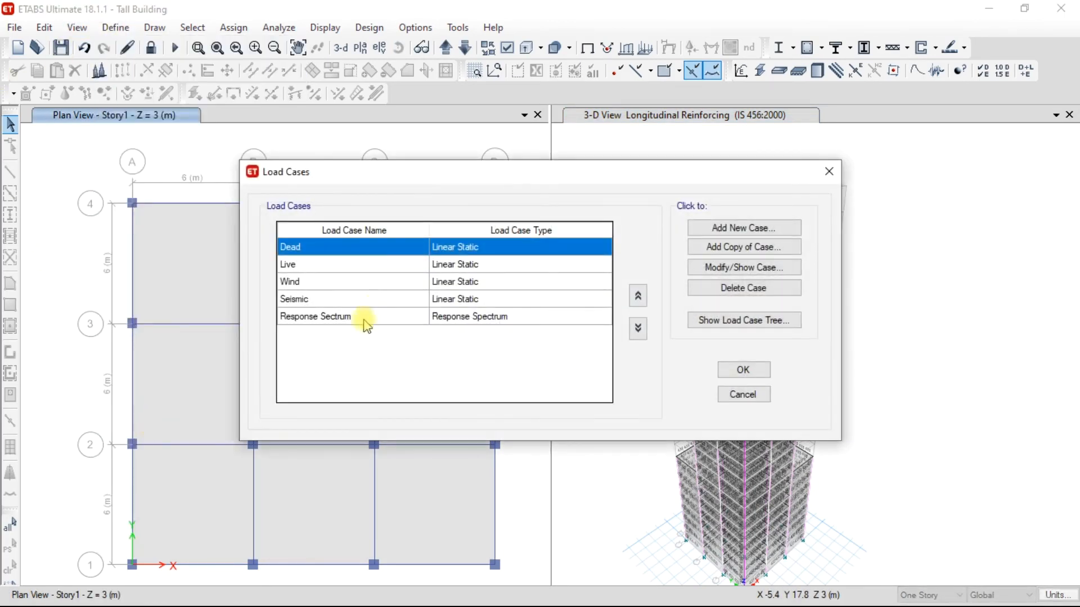
click(466, 318)
click(722, 289)
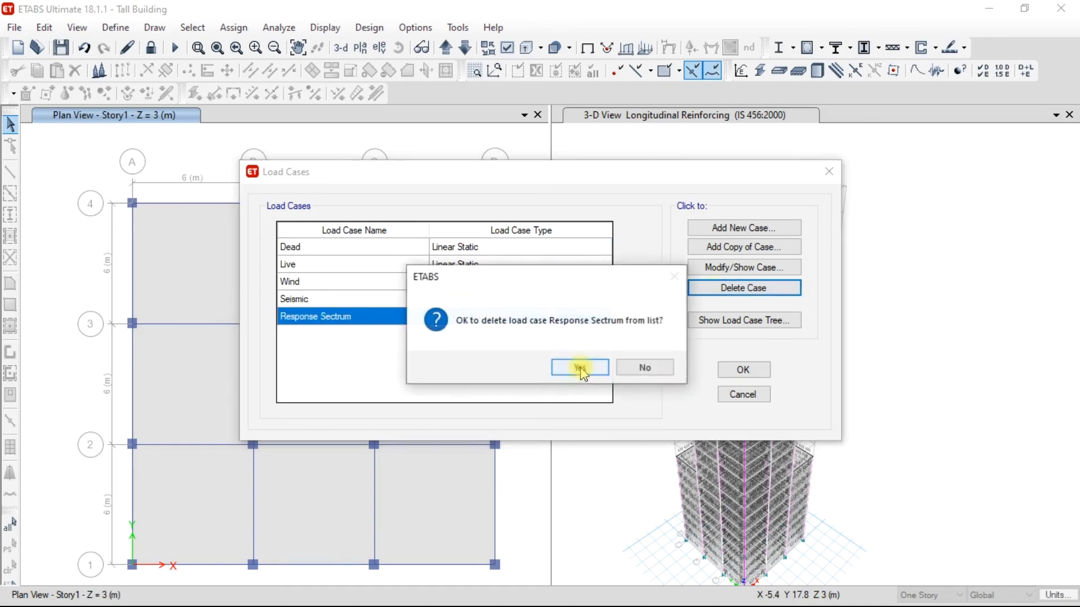
click(580, 368)
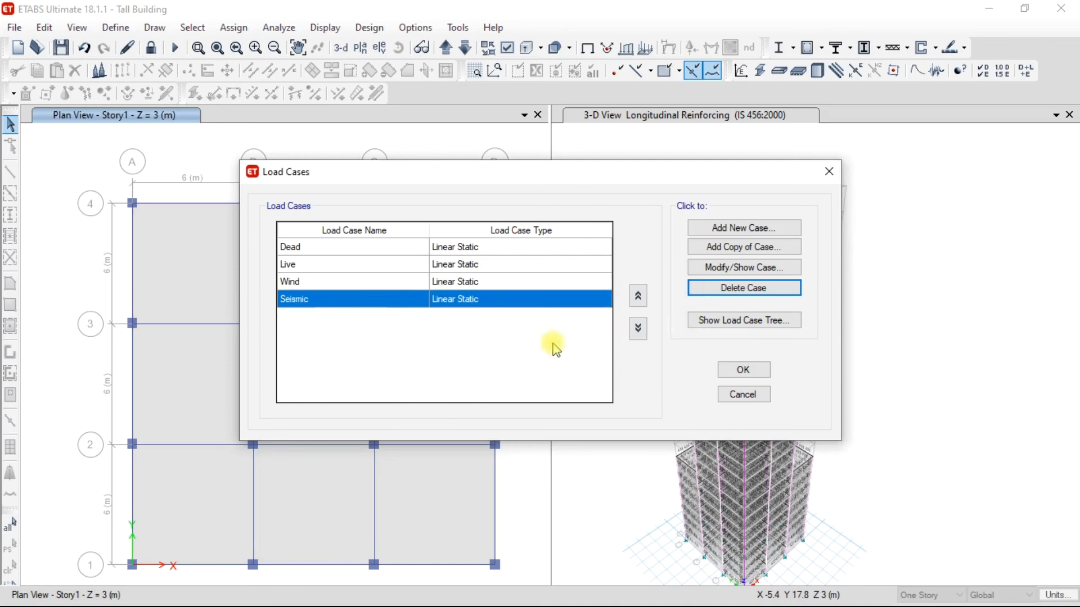
Add a new load case named "time history" with type Time History and subtype Linear Modal.
click(731, 231)
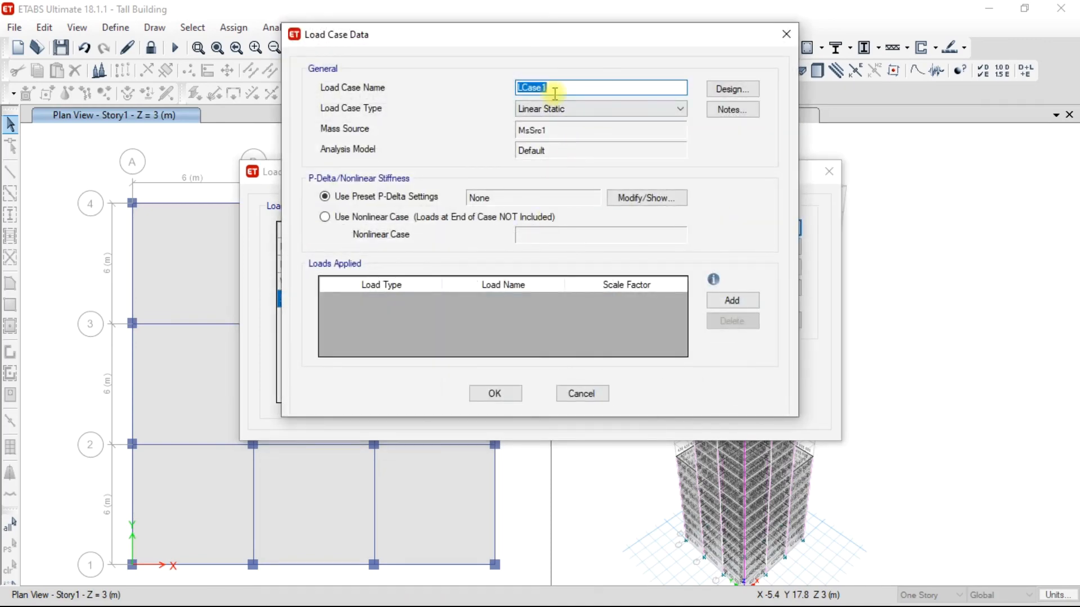
text(time history)
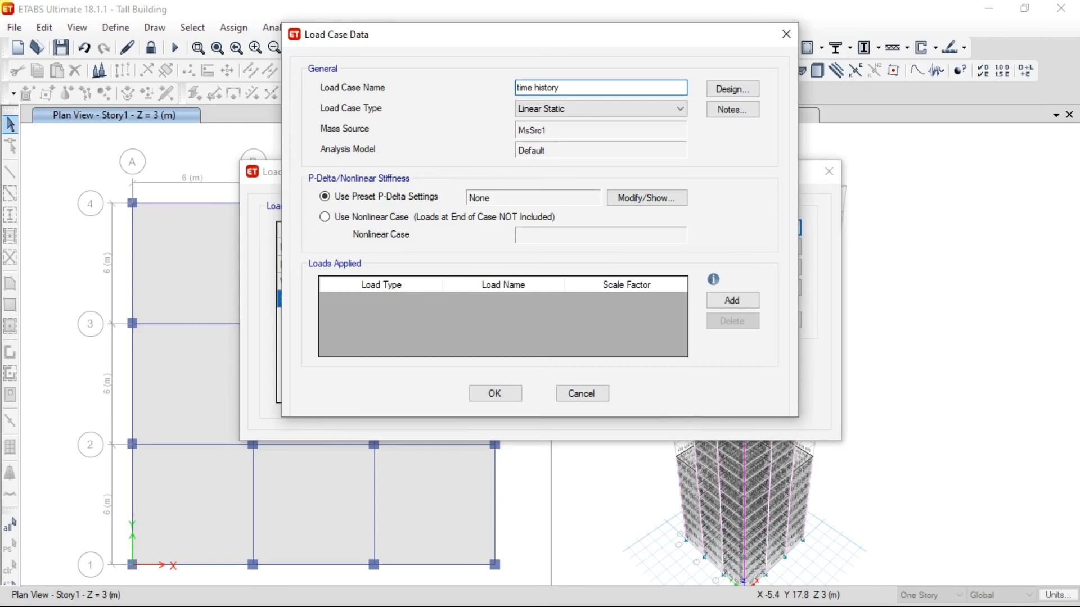
click(656, 108)
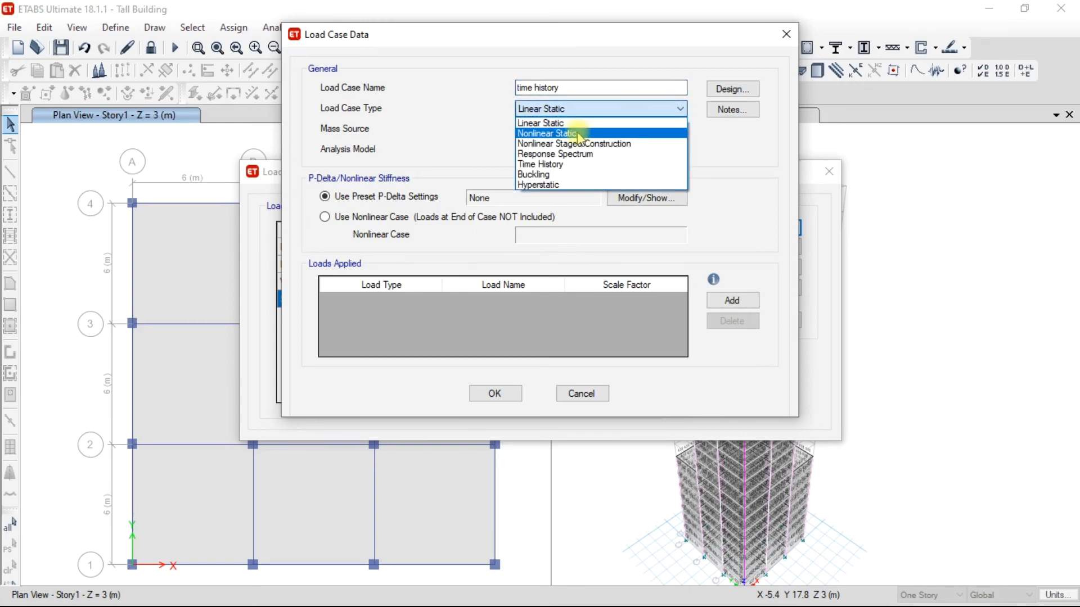
click(563, 163)
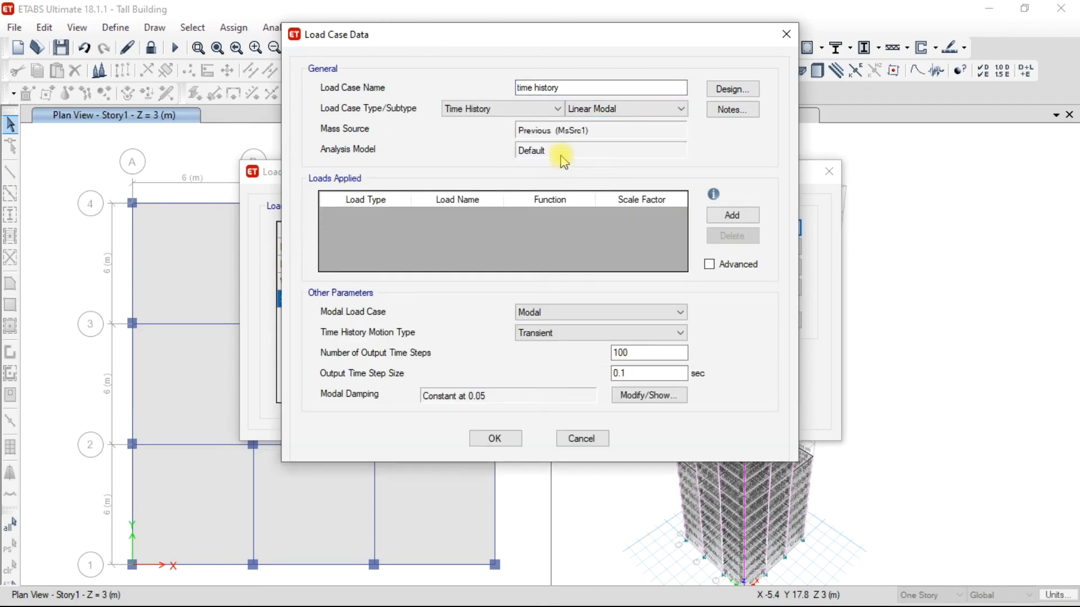
click(623, 109)
click(623, 109)
Add an Acceleration load in direction U1 to the case, using the example-time-history function.
click(733, 215)
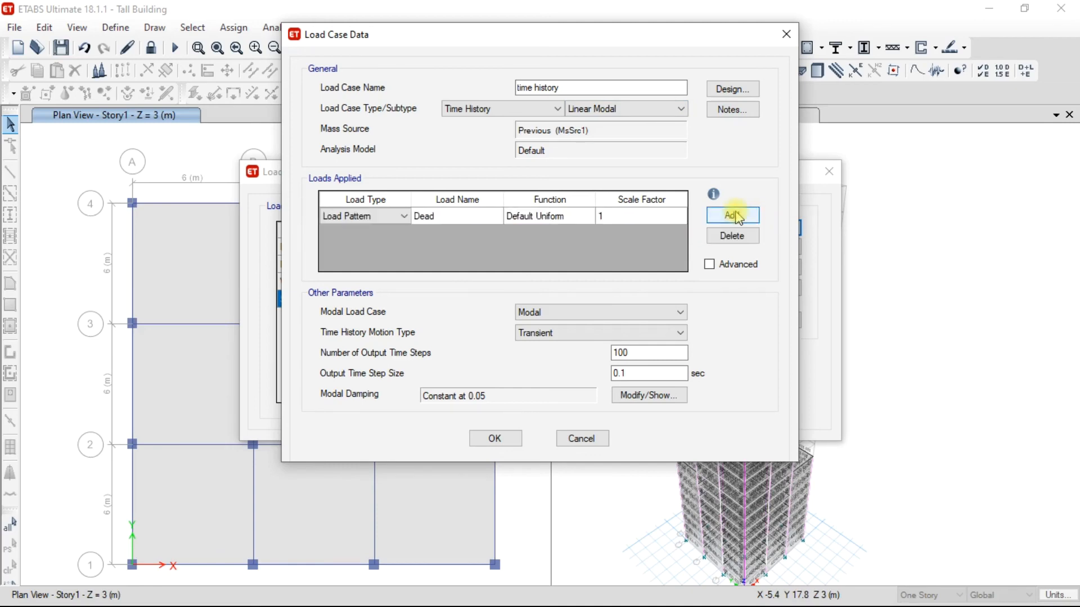
click(360, 216)
click(365, 242)
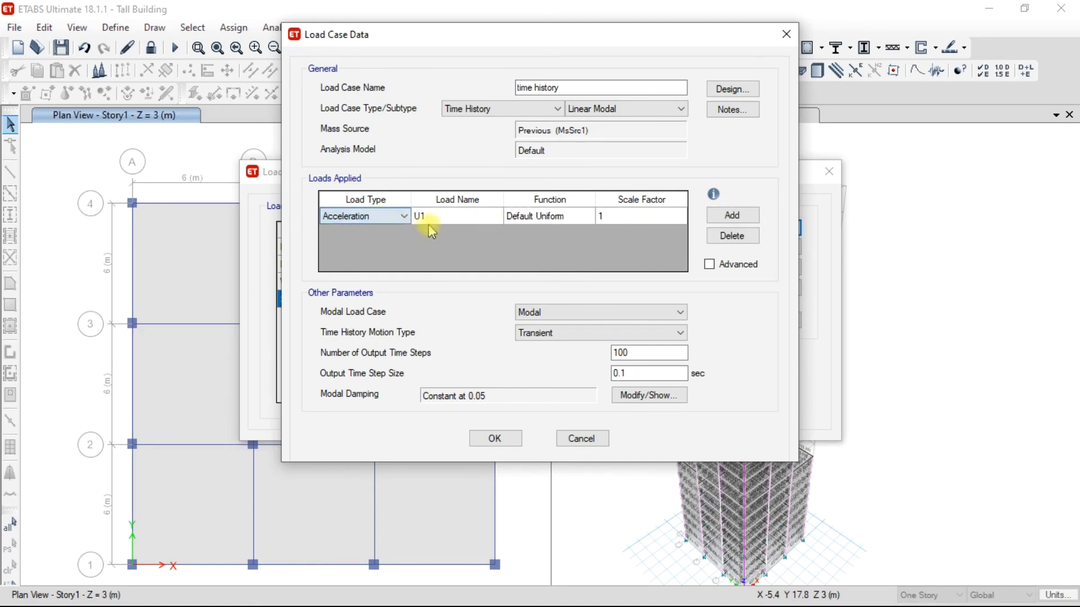
click(456, 217)
click(554, 219)
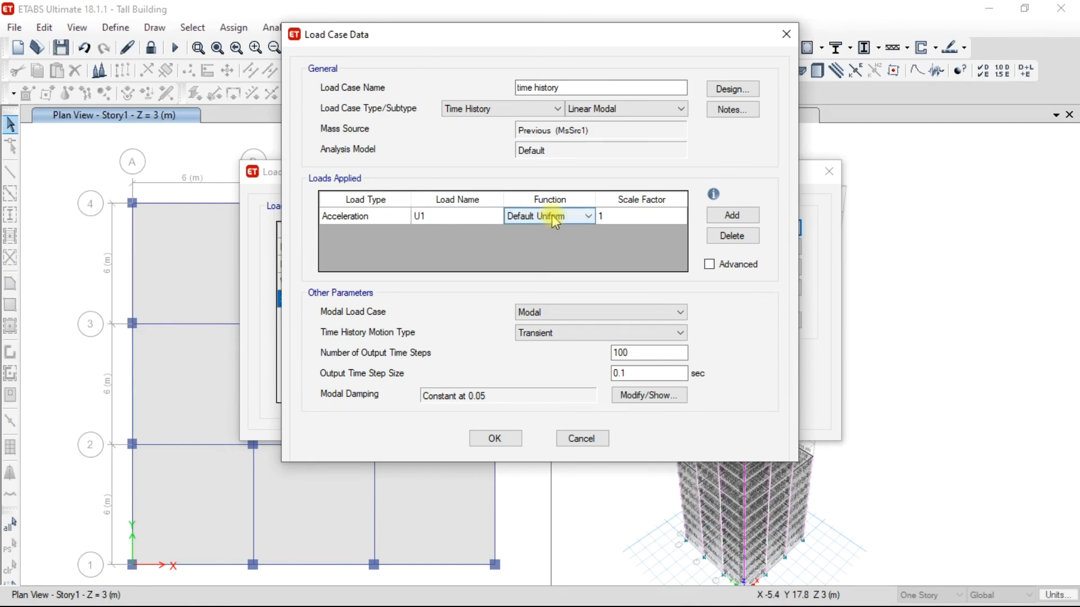
click(551, 217)
click(553, 262)
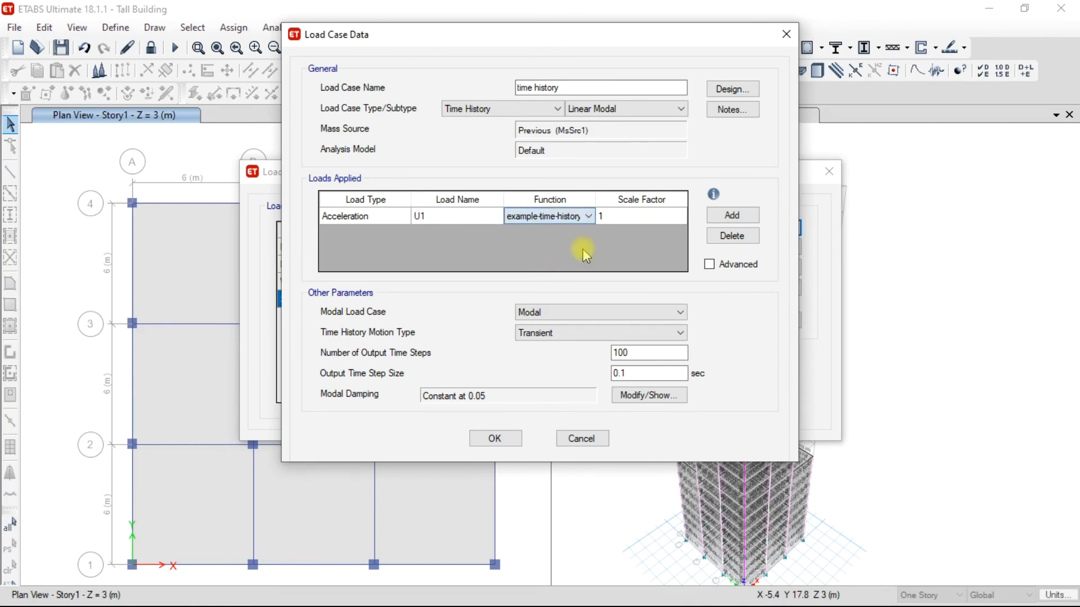
Set the acceleration load's scale factor to 1633.5 and save the time history load case.
click(645, 215)
text(1633.5)
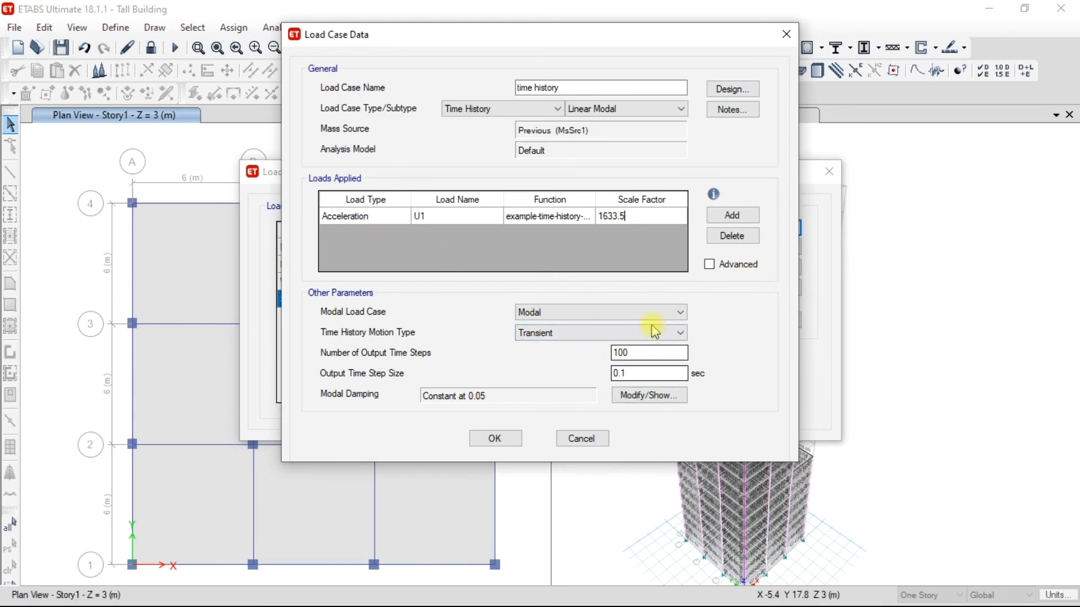
click(494, 439)
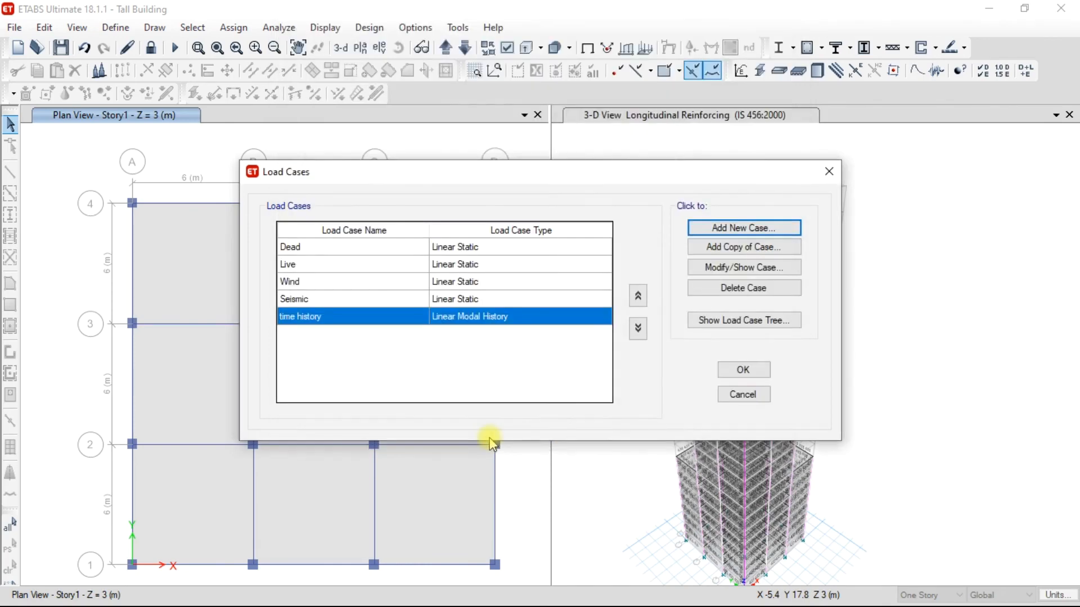
click(742, 369)
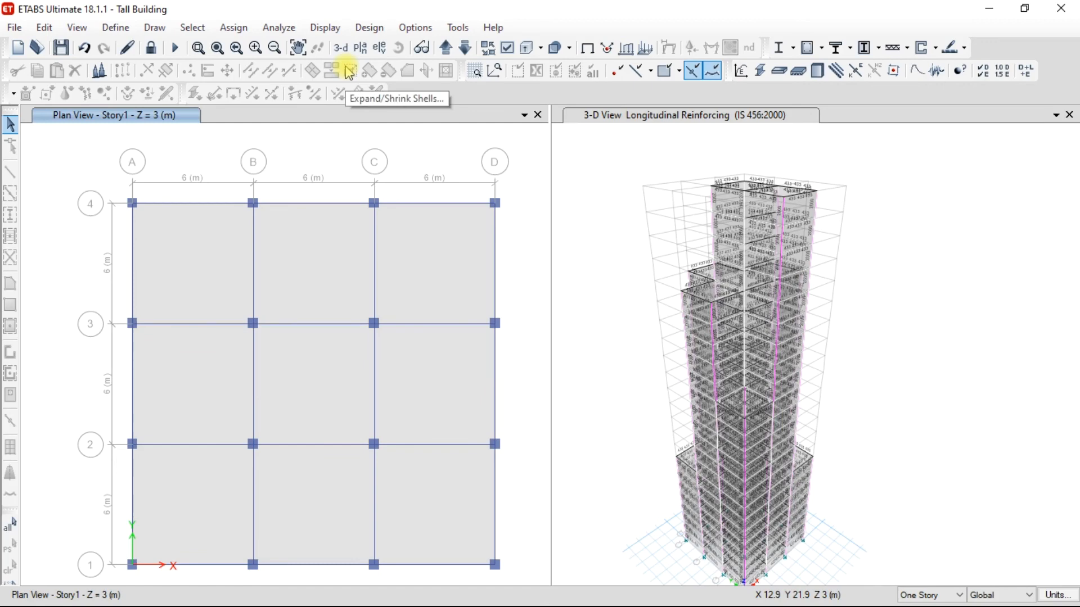
Unlock the model and run the analysis for the Modal, Seismic and time history cases.
click(149, 48)
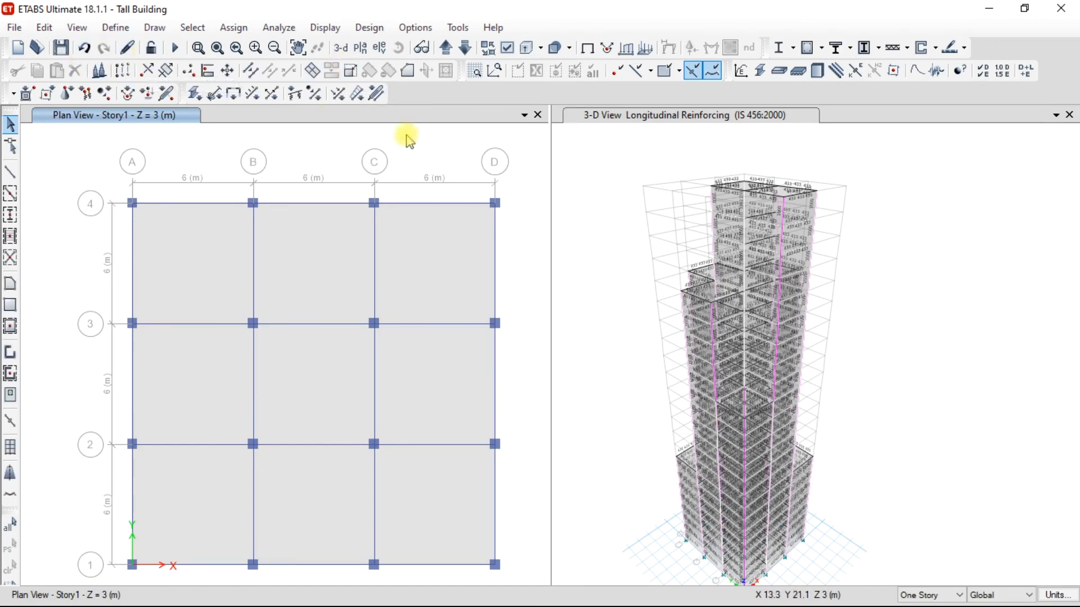
click(278, 27)
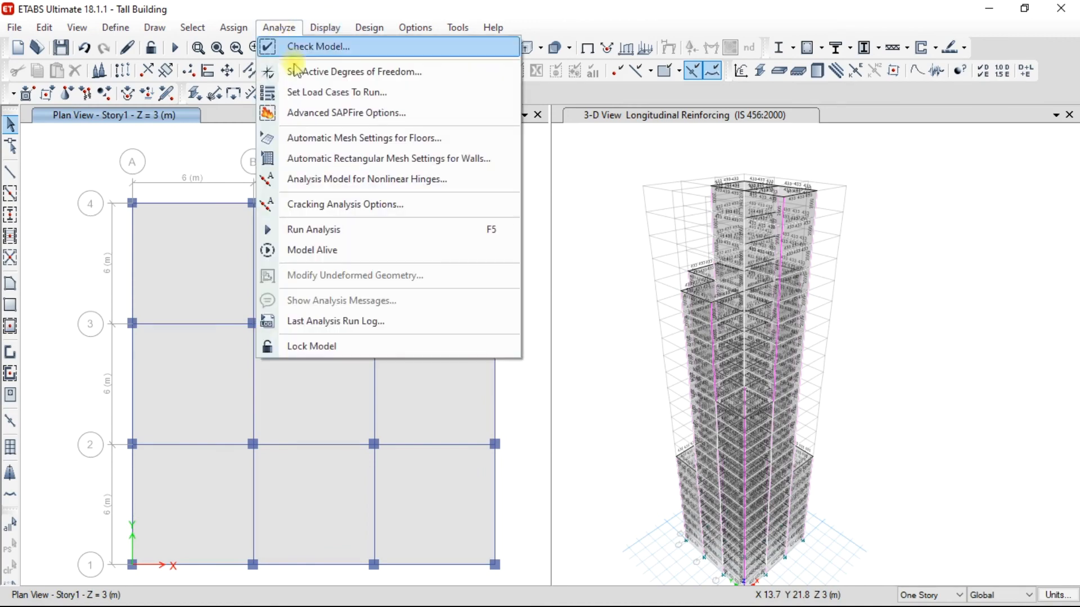
click(310, 93)
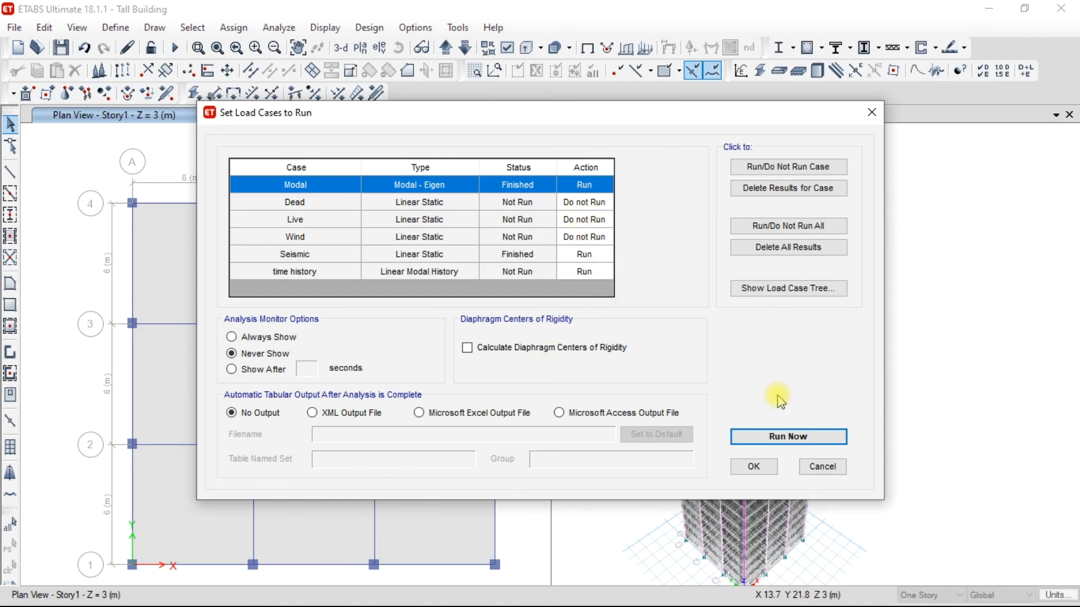
click(776, 438)
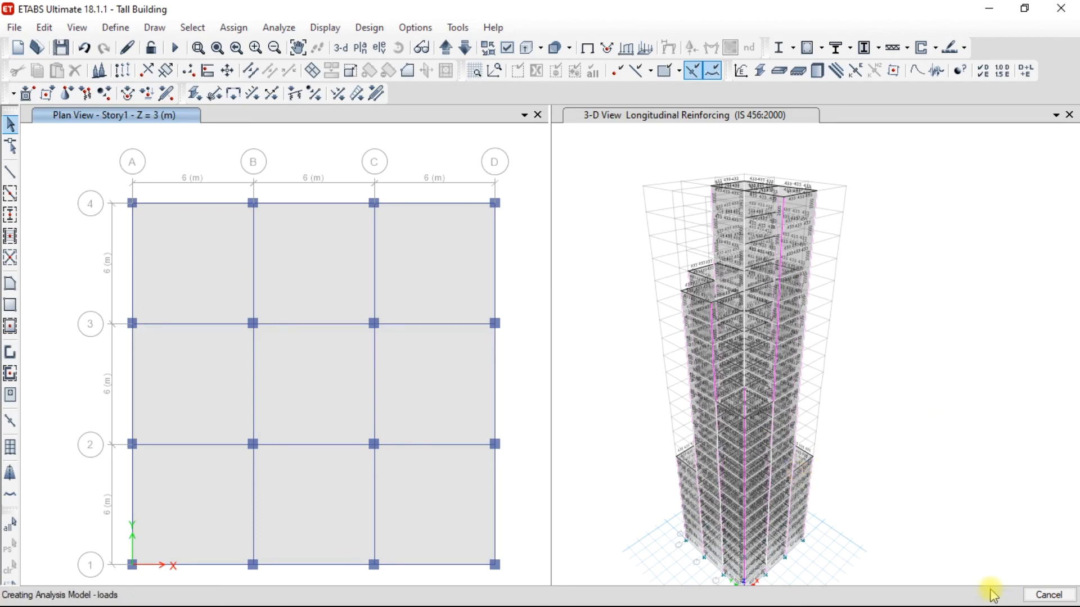
Check the seismic joint displacements at several points on the deformed 3D model.
right_click(738, 356)
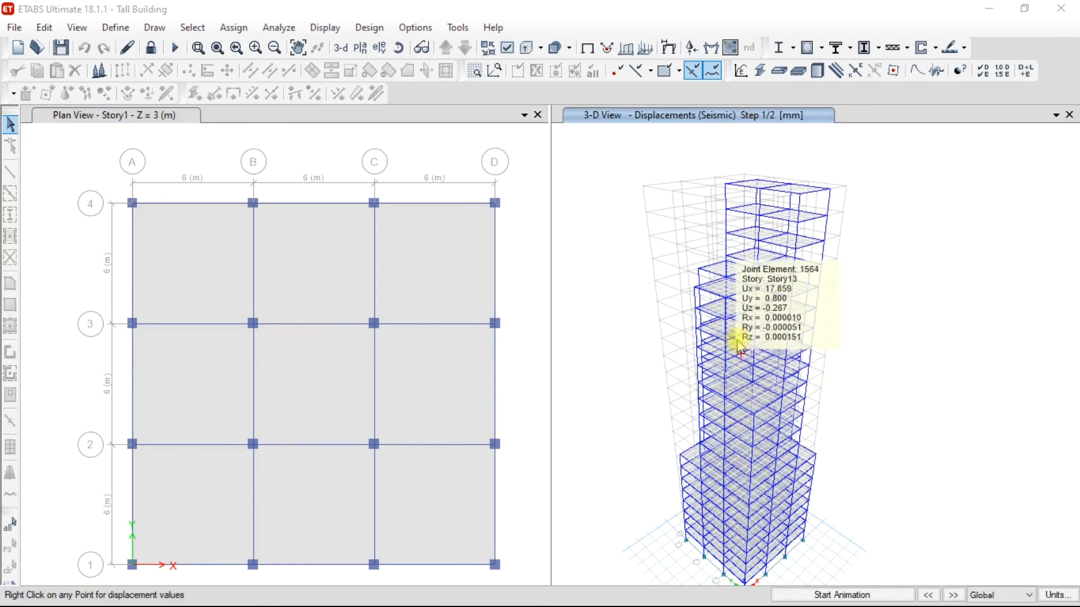
right_click(754, 272)
right_click(767, 233)
right_click(744, 277)
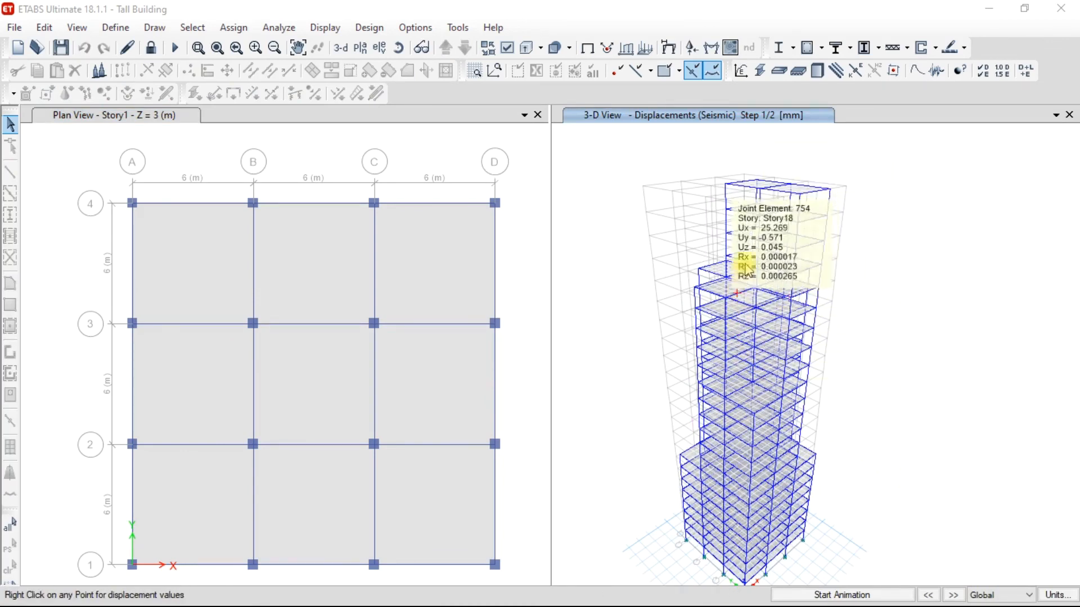
right_click(767, 360)
right_click(776, 327)
right_click(777, 333)
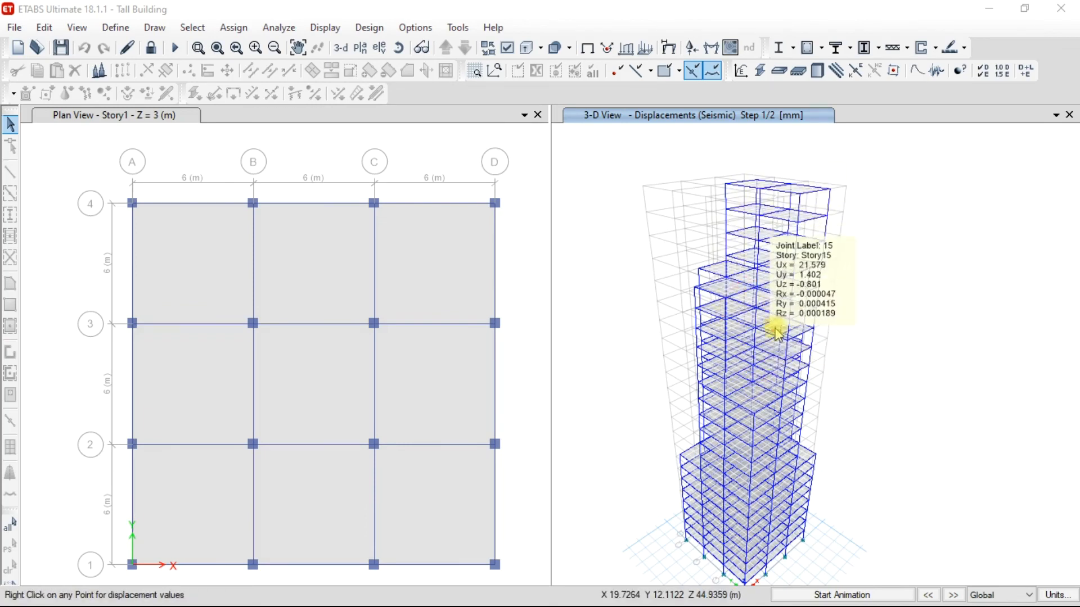
right_click(765, 278)
right_click(731, 258)
right_click(750, 315)
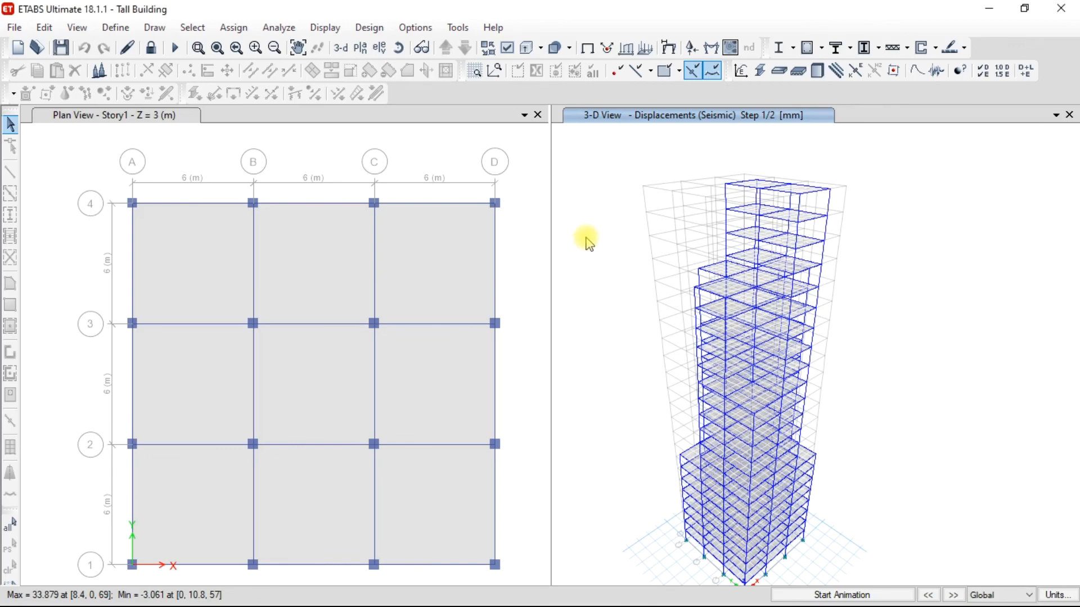
Run the concrete frame design check for the 3D model, ignoring load combinations without results.
click(423, 143)
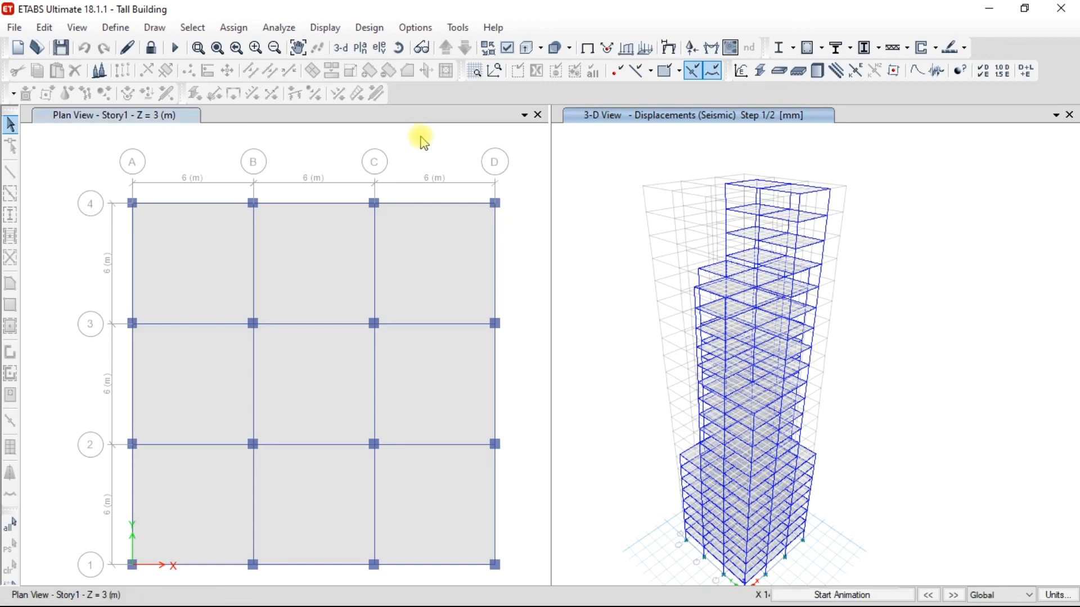
click(600, 137)
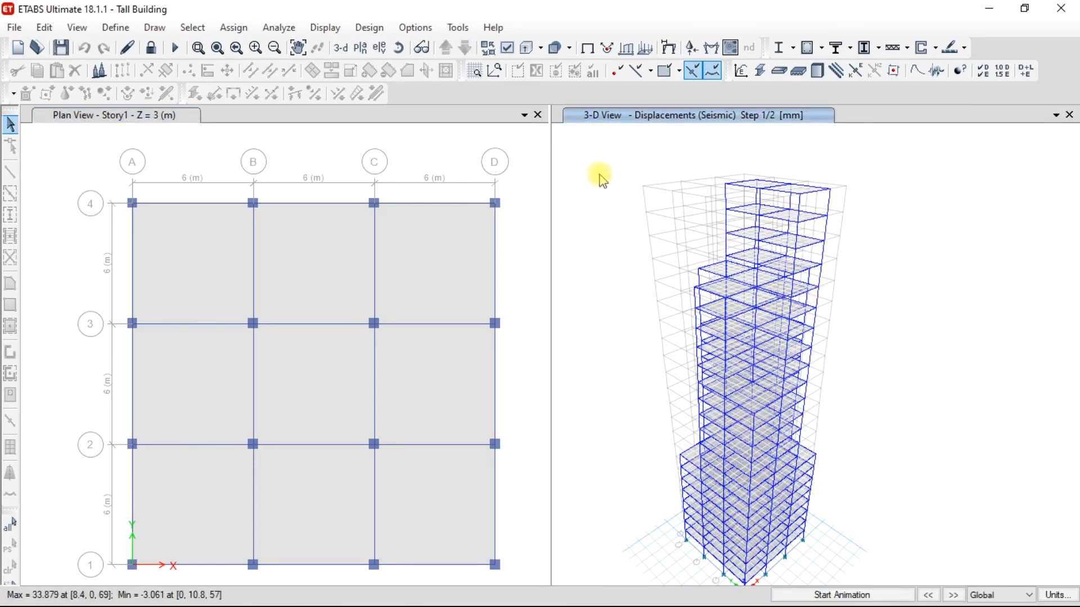
click(367, 29)
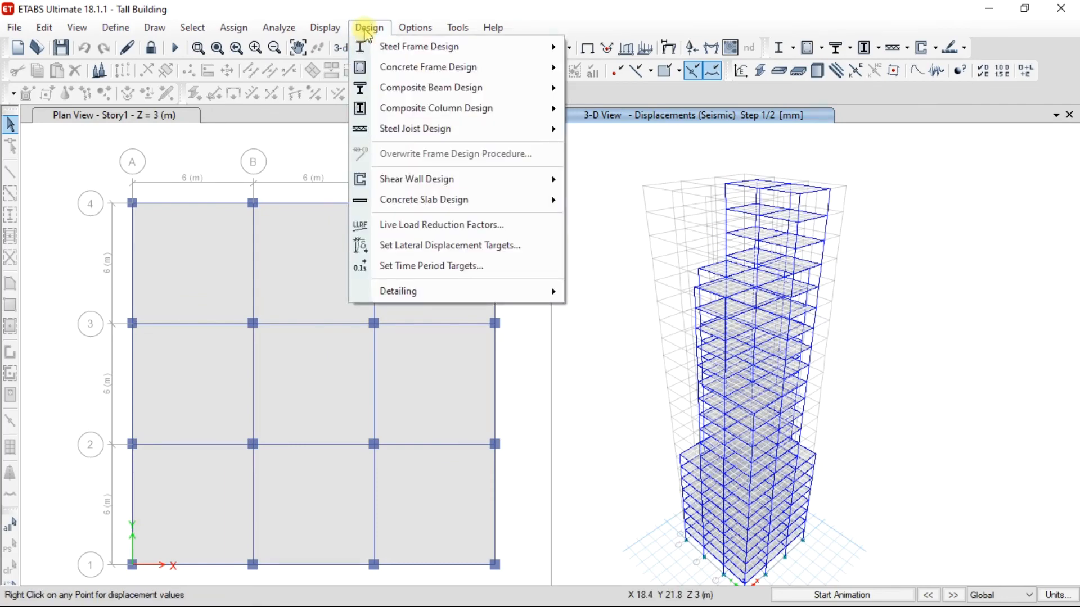
mouse_move(450, 67)
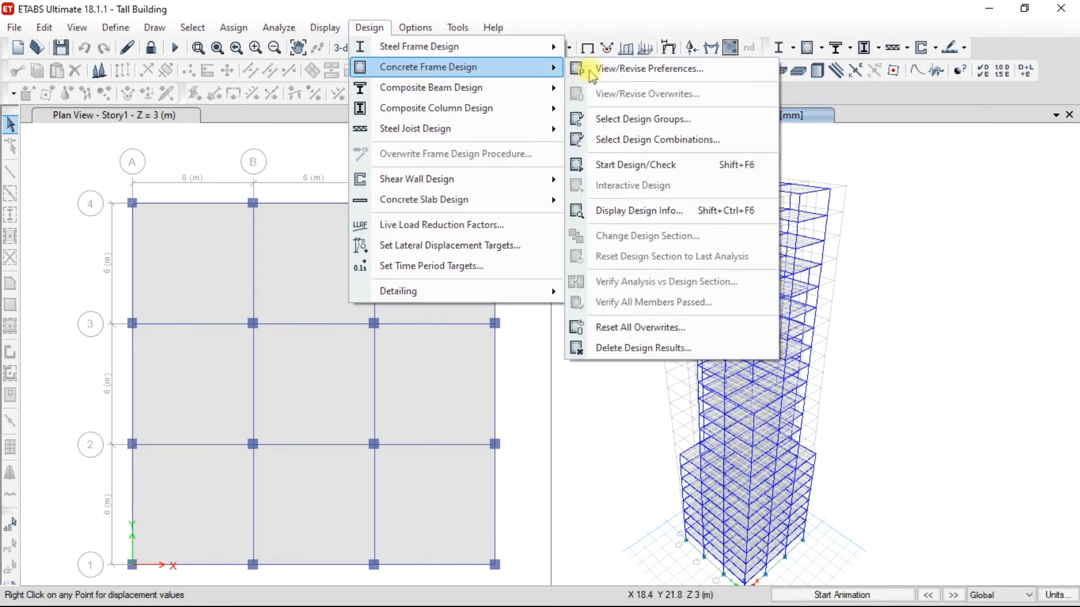
click(636, 164)
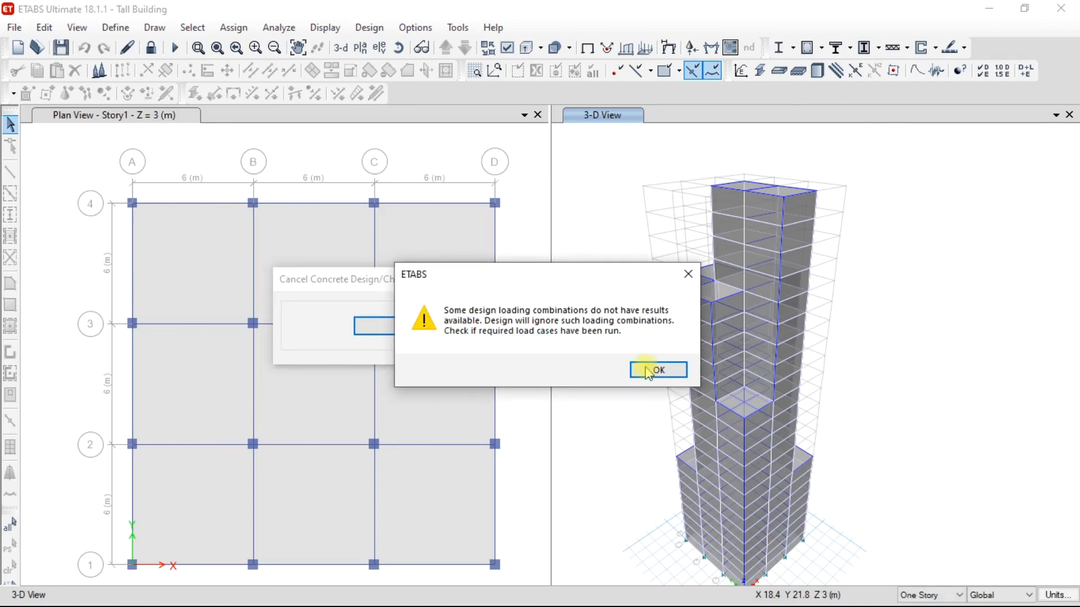
click(654, 369)
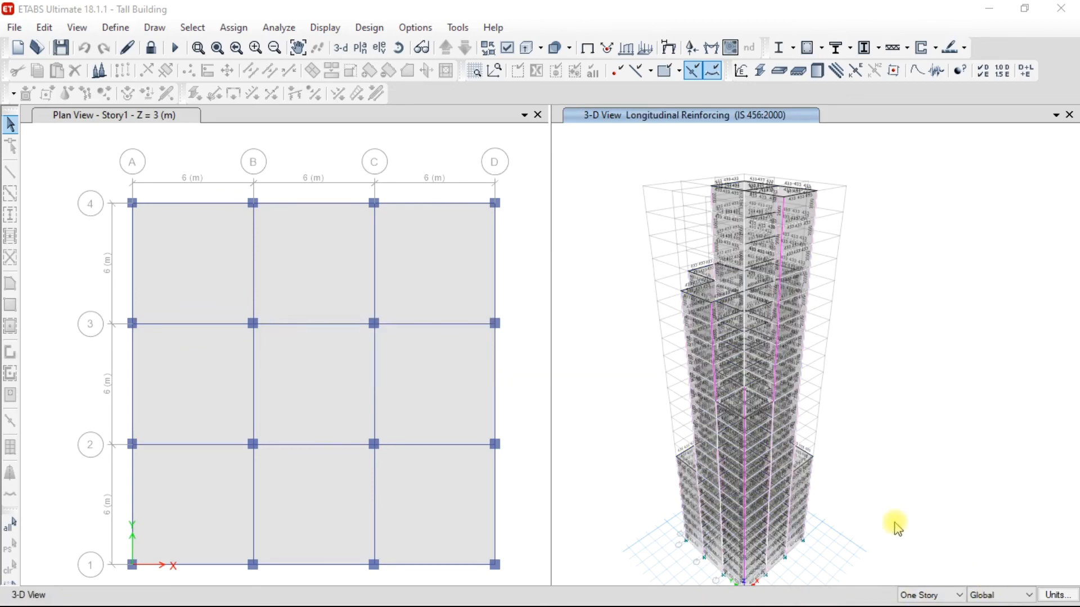
Examine the longitudinal reinforcement values on the building's upper stories and overall frame in the 3D view.
scroll(756, 226, up, 3)
scroll(756, 226, up, 3)
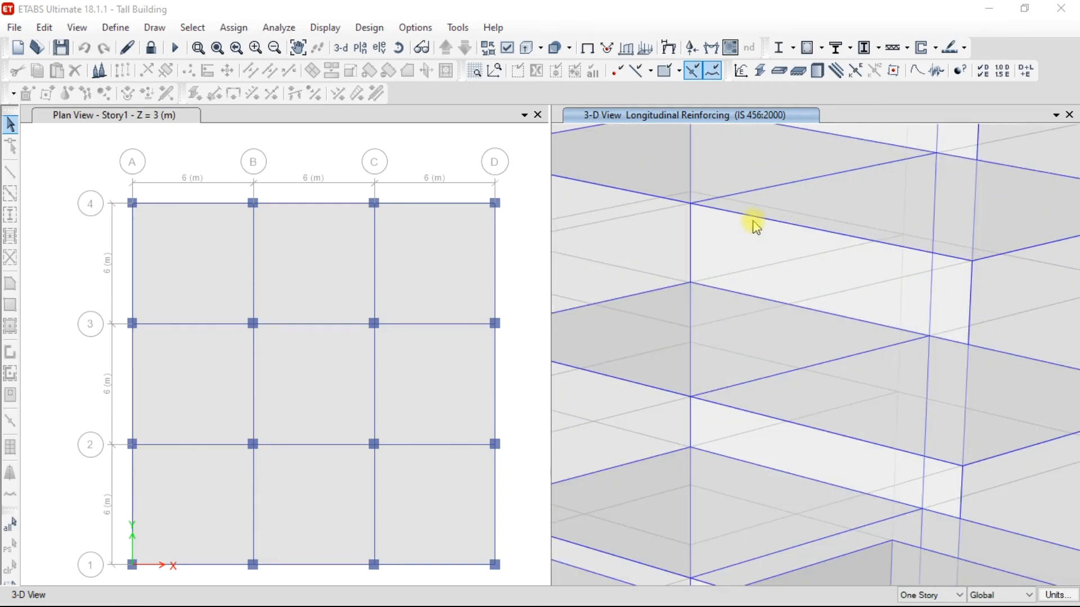
scroll(756, 226, down, 2)
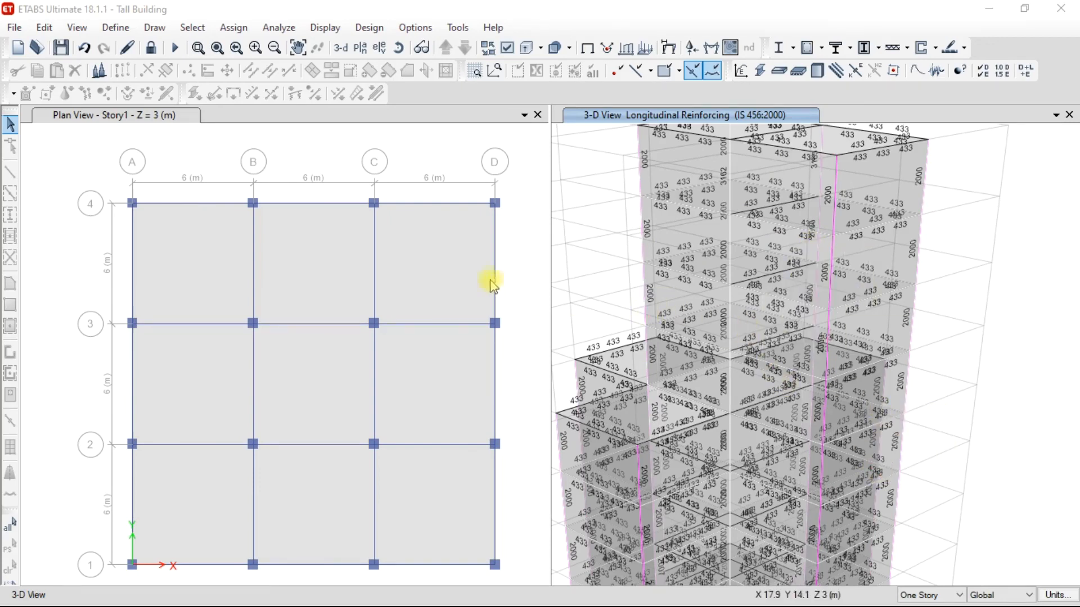
scroll(715, 292, down, 3)
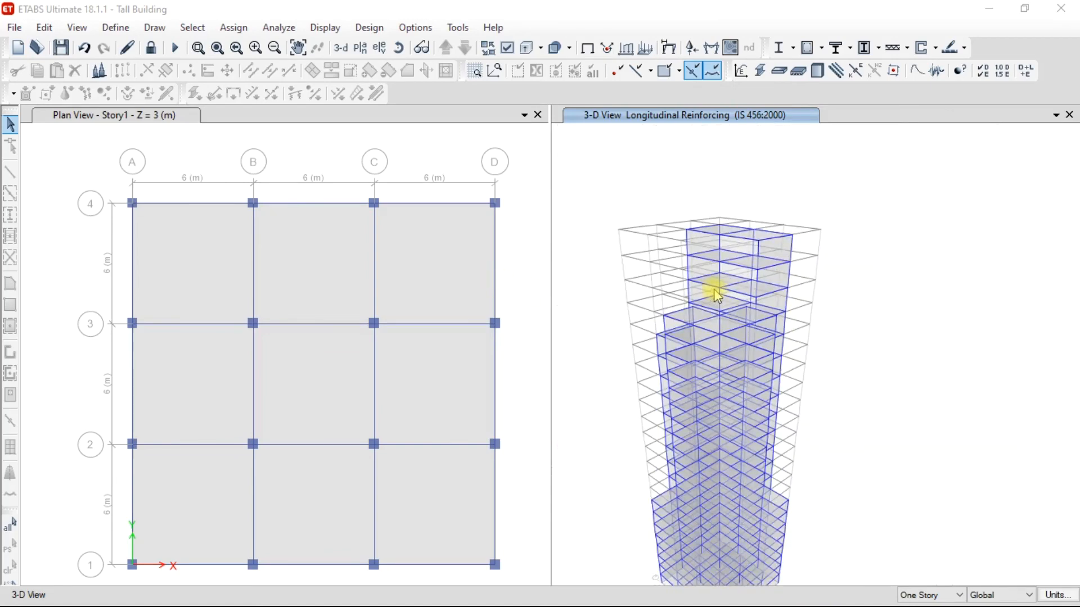
mouse_move(706, 337)
middle_drag(706, 338, 735, 269)
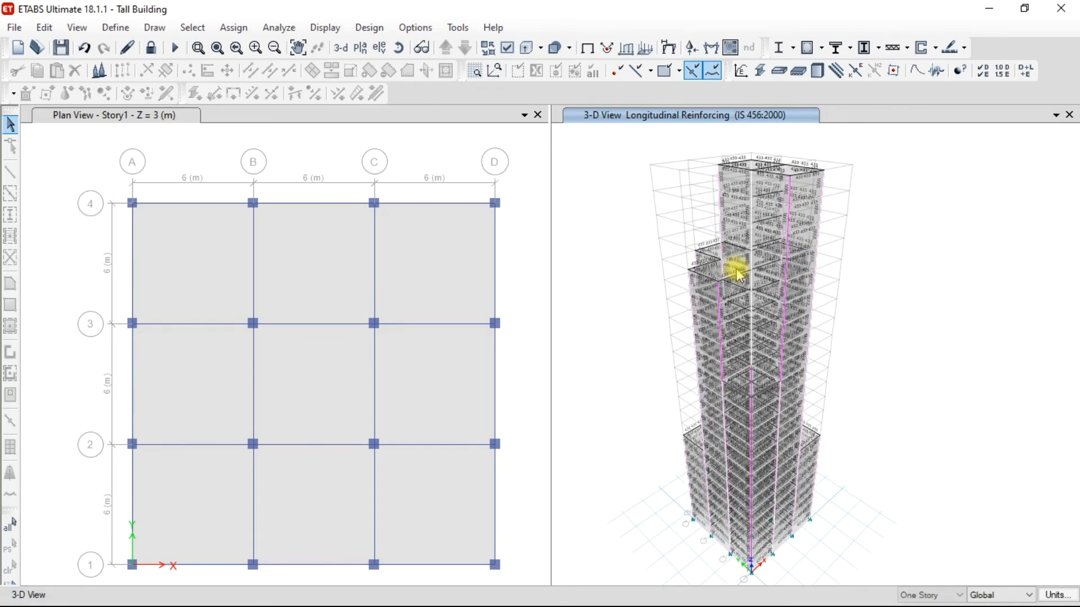